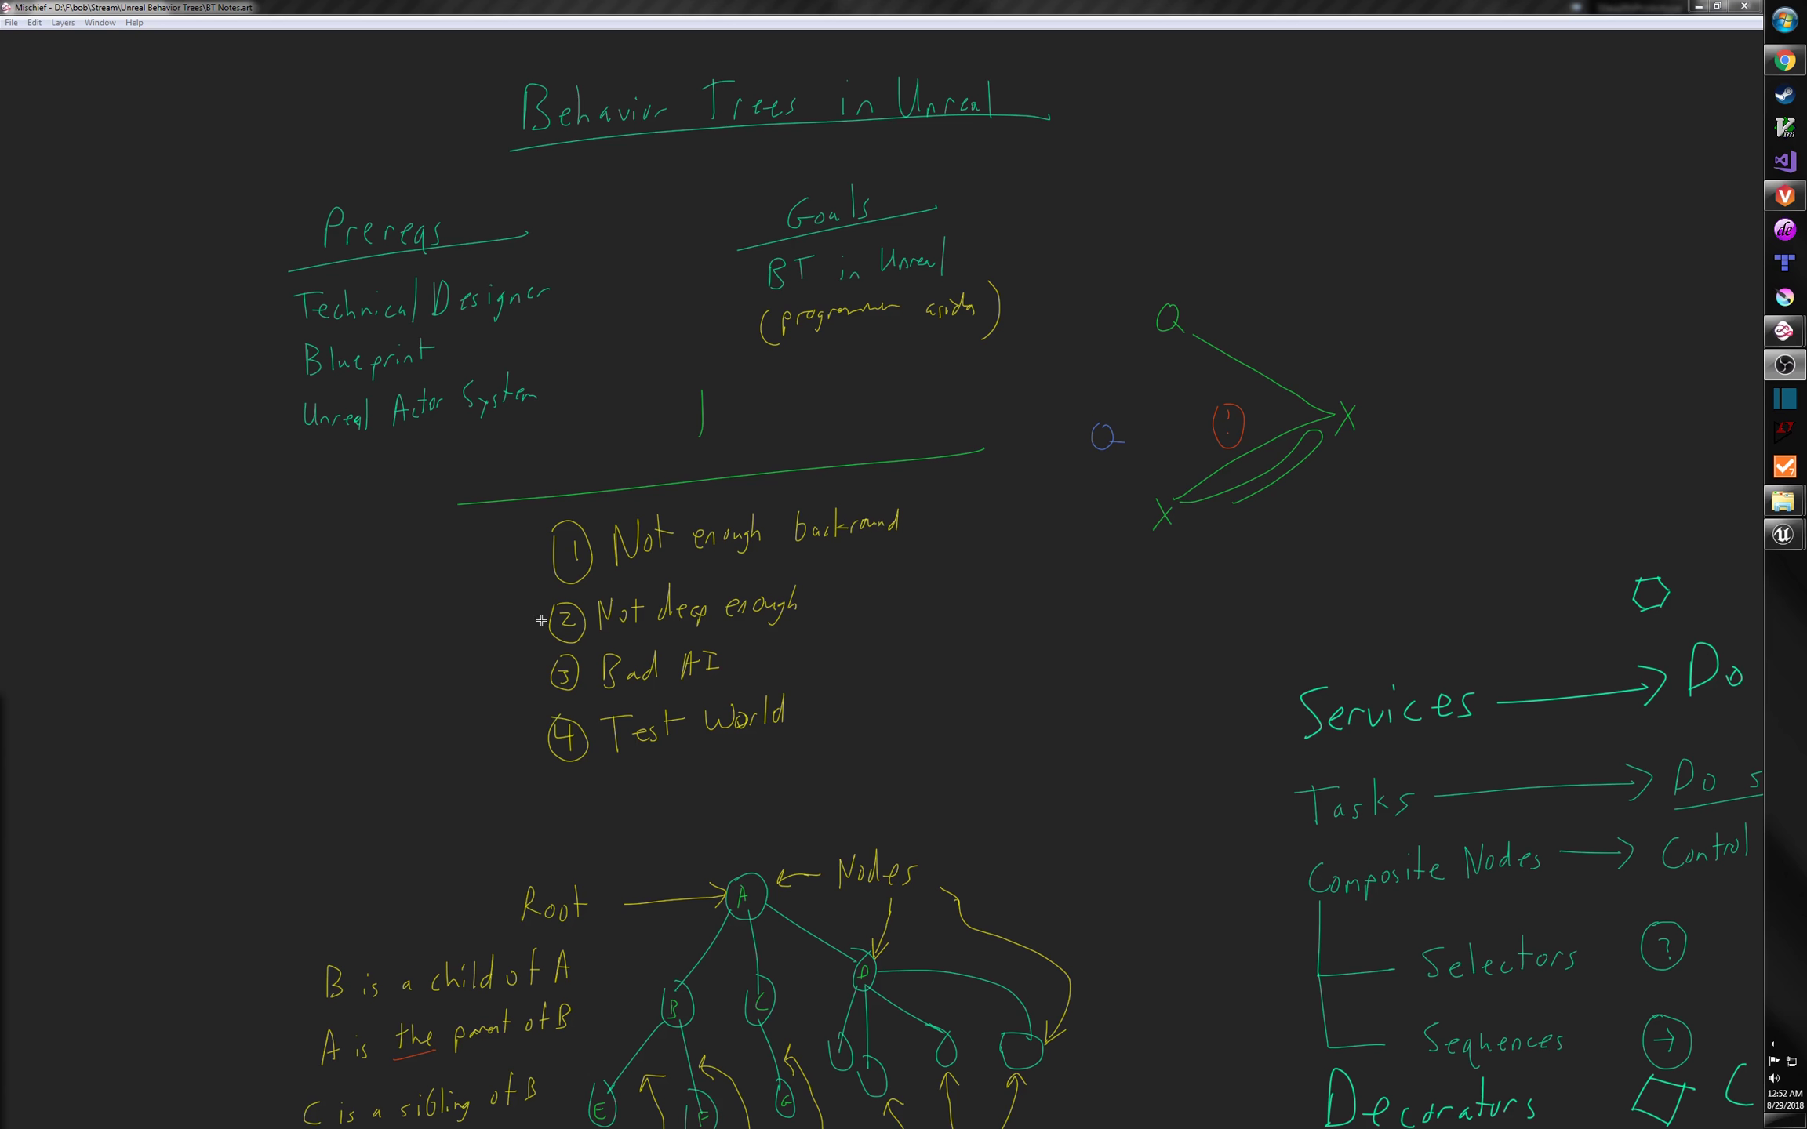
Draw a red box around the list of four numbered points below the goals section.
left_click_drag(504, 807, 984, 753)
left_click_drag(953, 474, 955, 767)
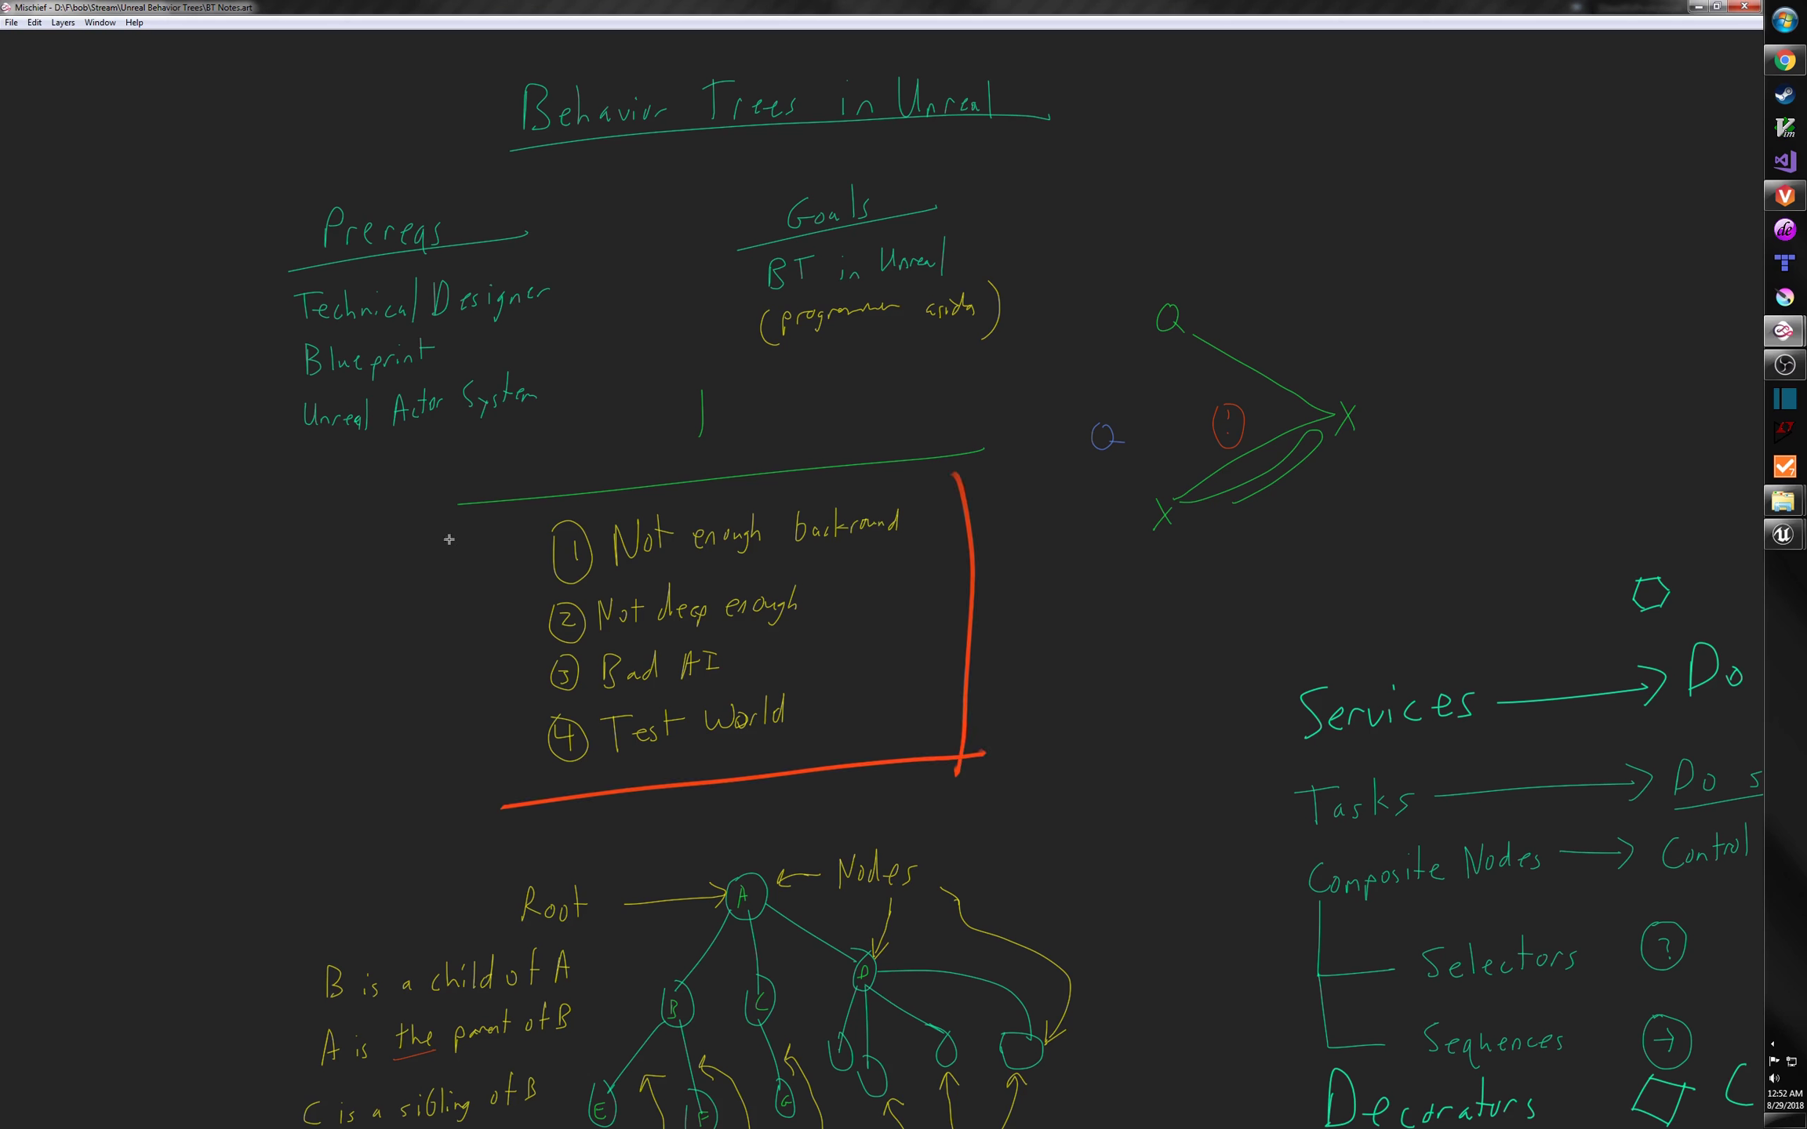
mouse_move(463, 516)
left_mouse_down()
mouse_move(471, 820)
mouse_move(522, 808)
mouse_move(515, 518)
mouse_move(973, 471)
left_mouse_up()
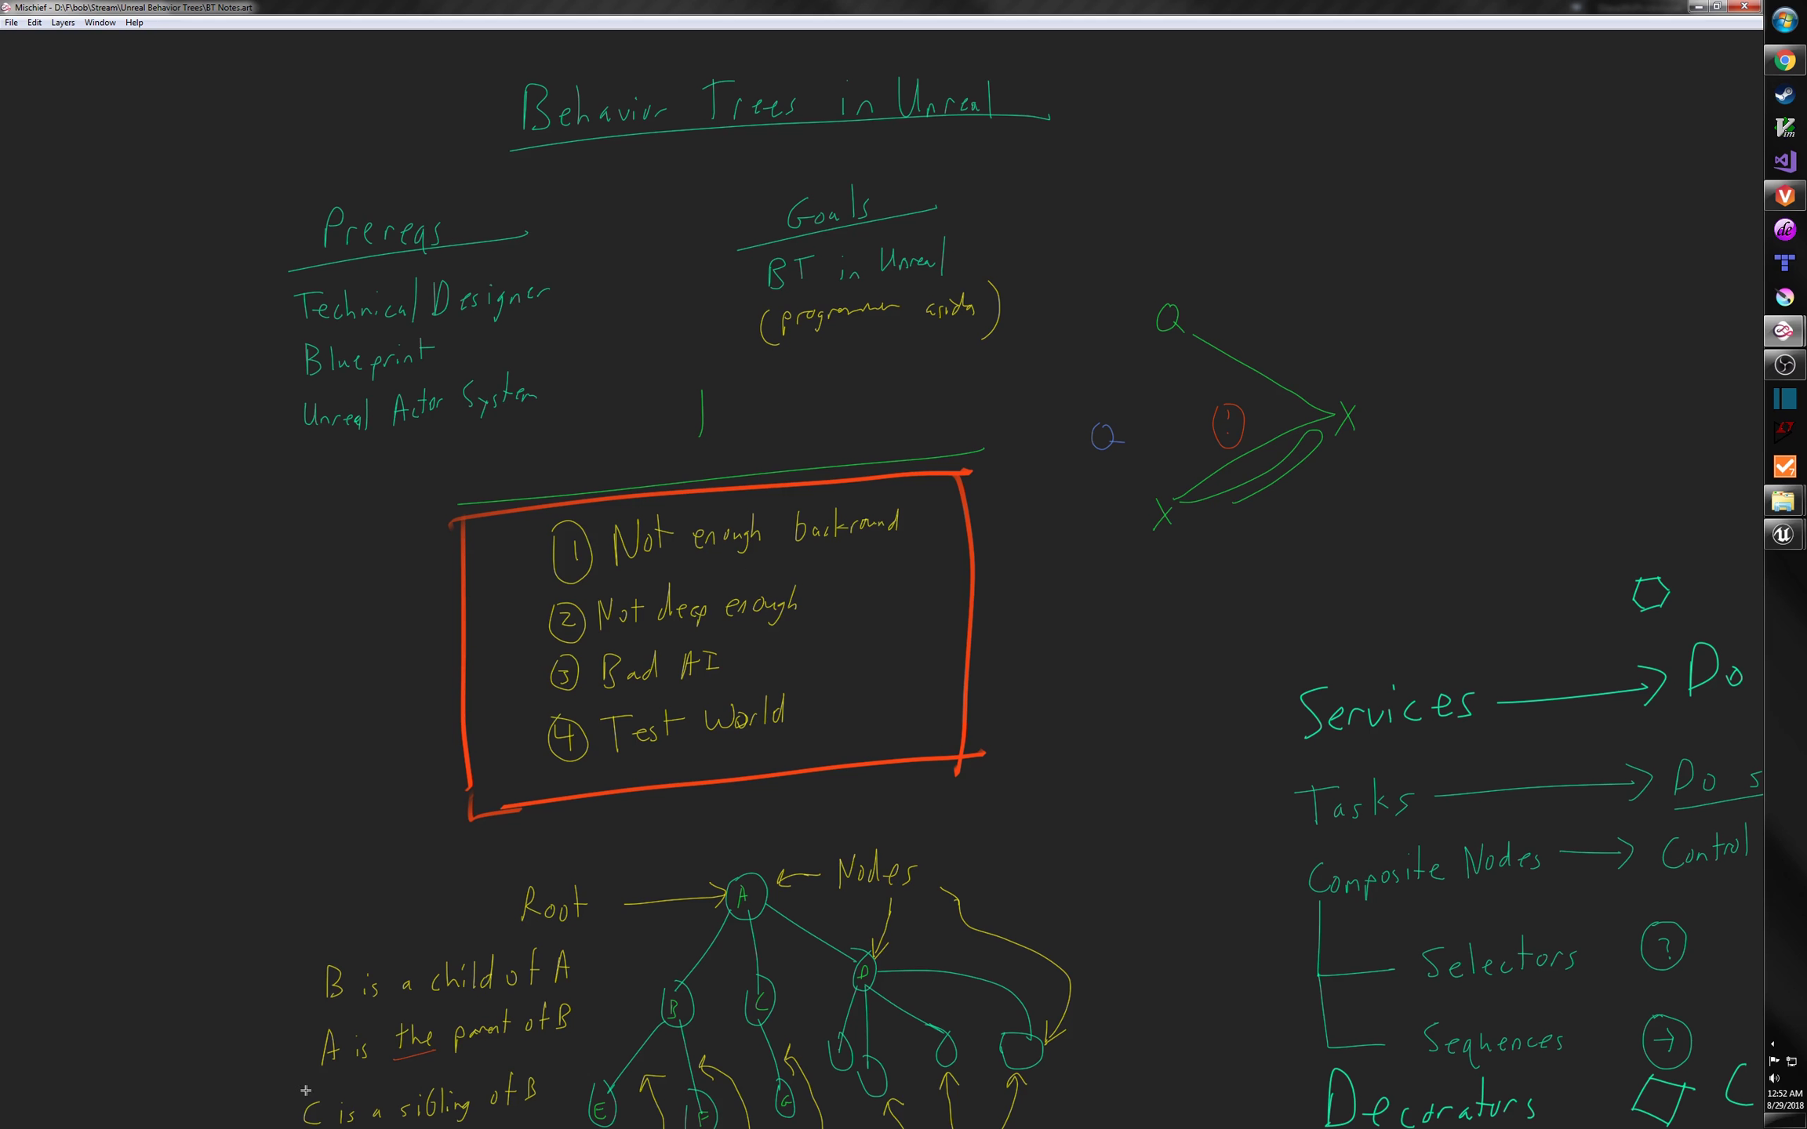
Underline "Not deep enough", "Test World" and "Bad AI" in red inside the boxed list.
mouse_move(520, 637)
left_mouse_down()
mouse_move(752, 627)
mouse_move(654, 632)
left_mouse_up()
mouse_move(553, 770)
left_mouse_down()
mouse_move(777, 745)
mouse_move(580, 775)
left_mouse_up()
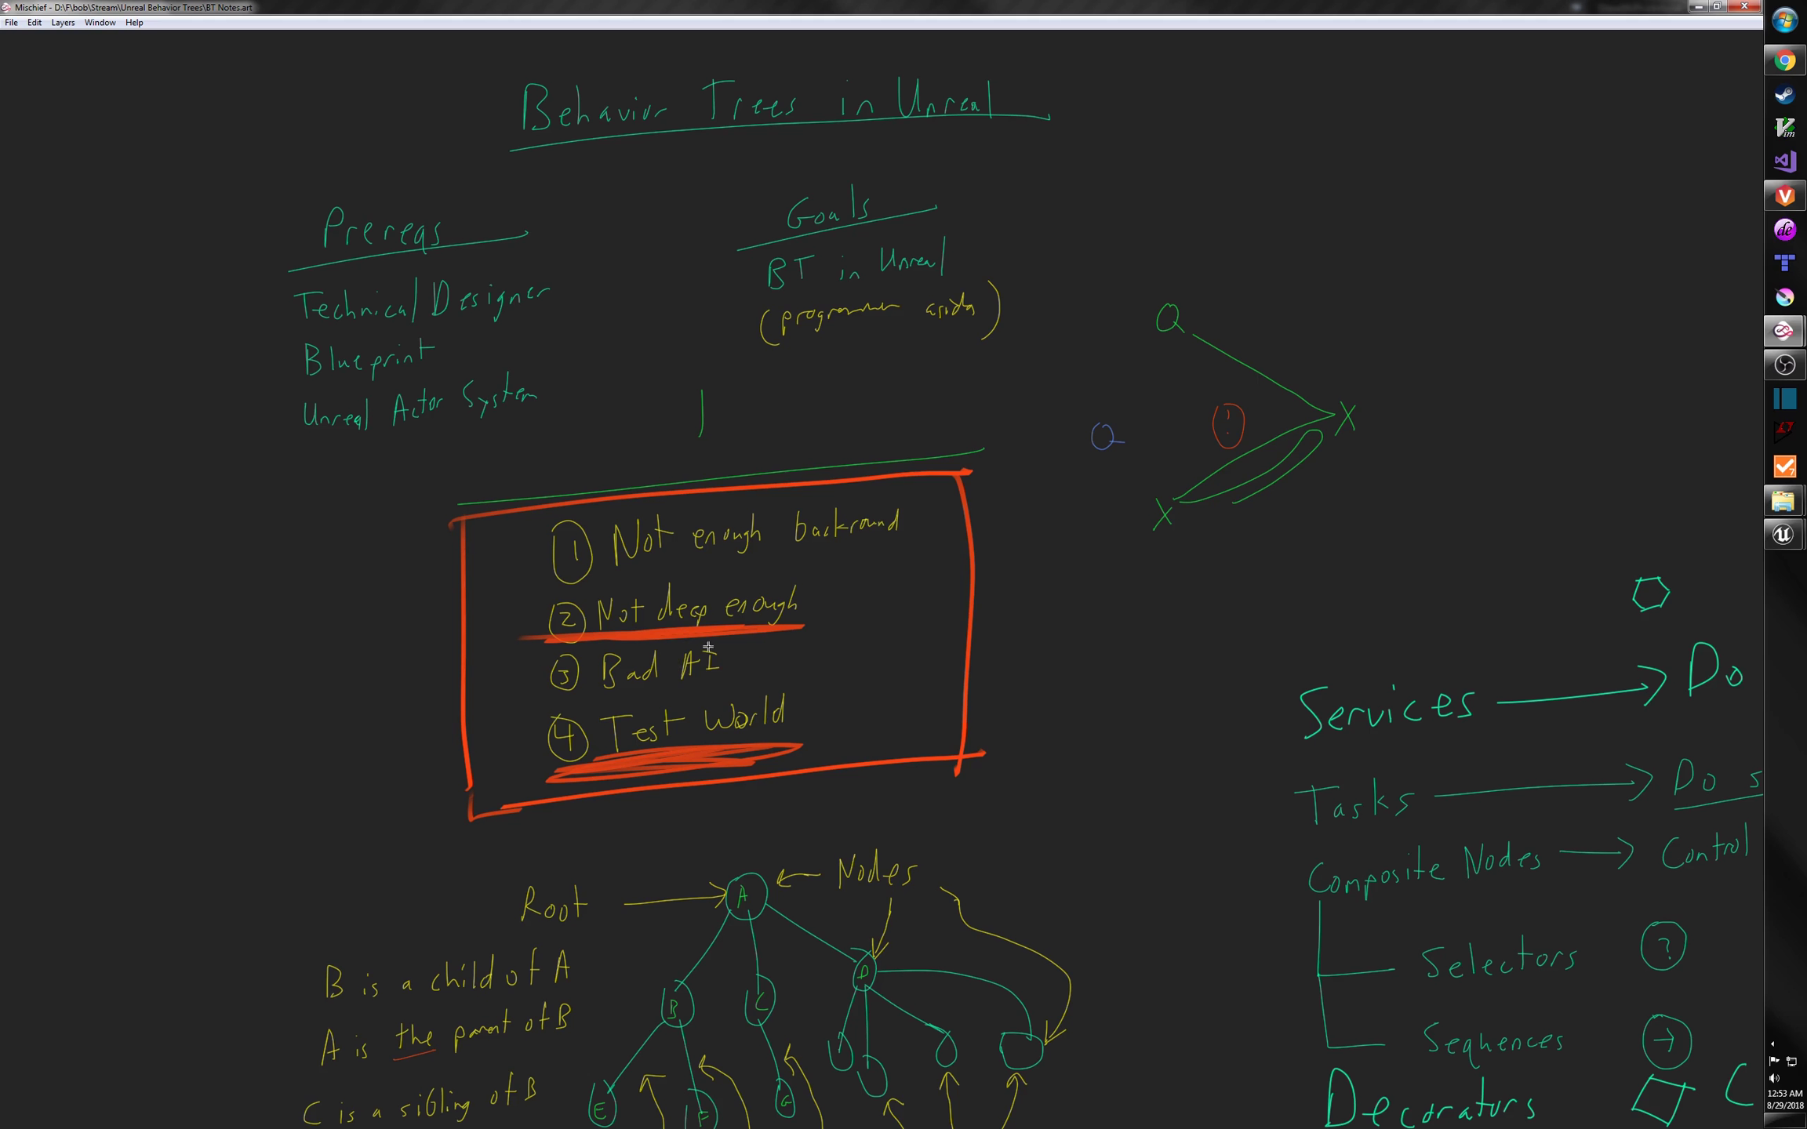
mouse_move(557, 690)
left_mouse_down()
mouse_move(706, 686)
mouse_move(509, 703)
left_mouse_up()
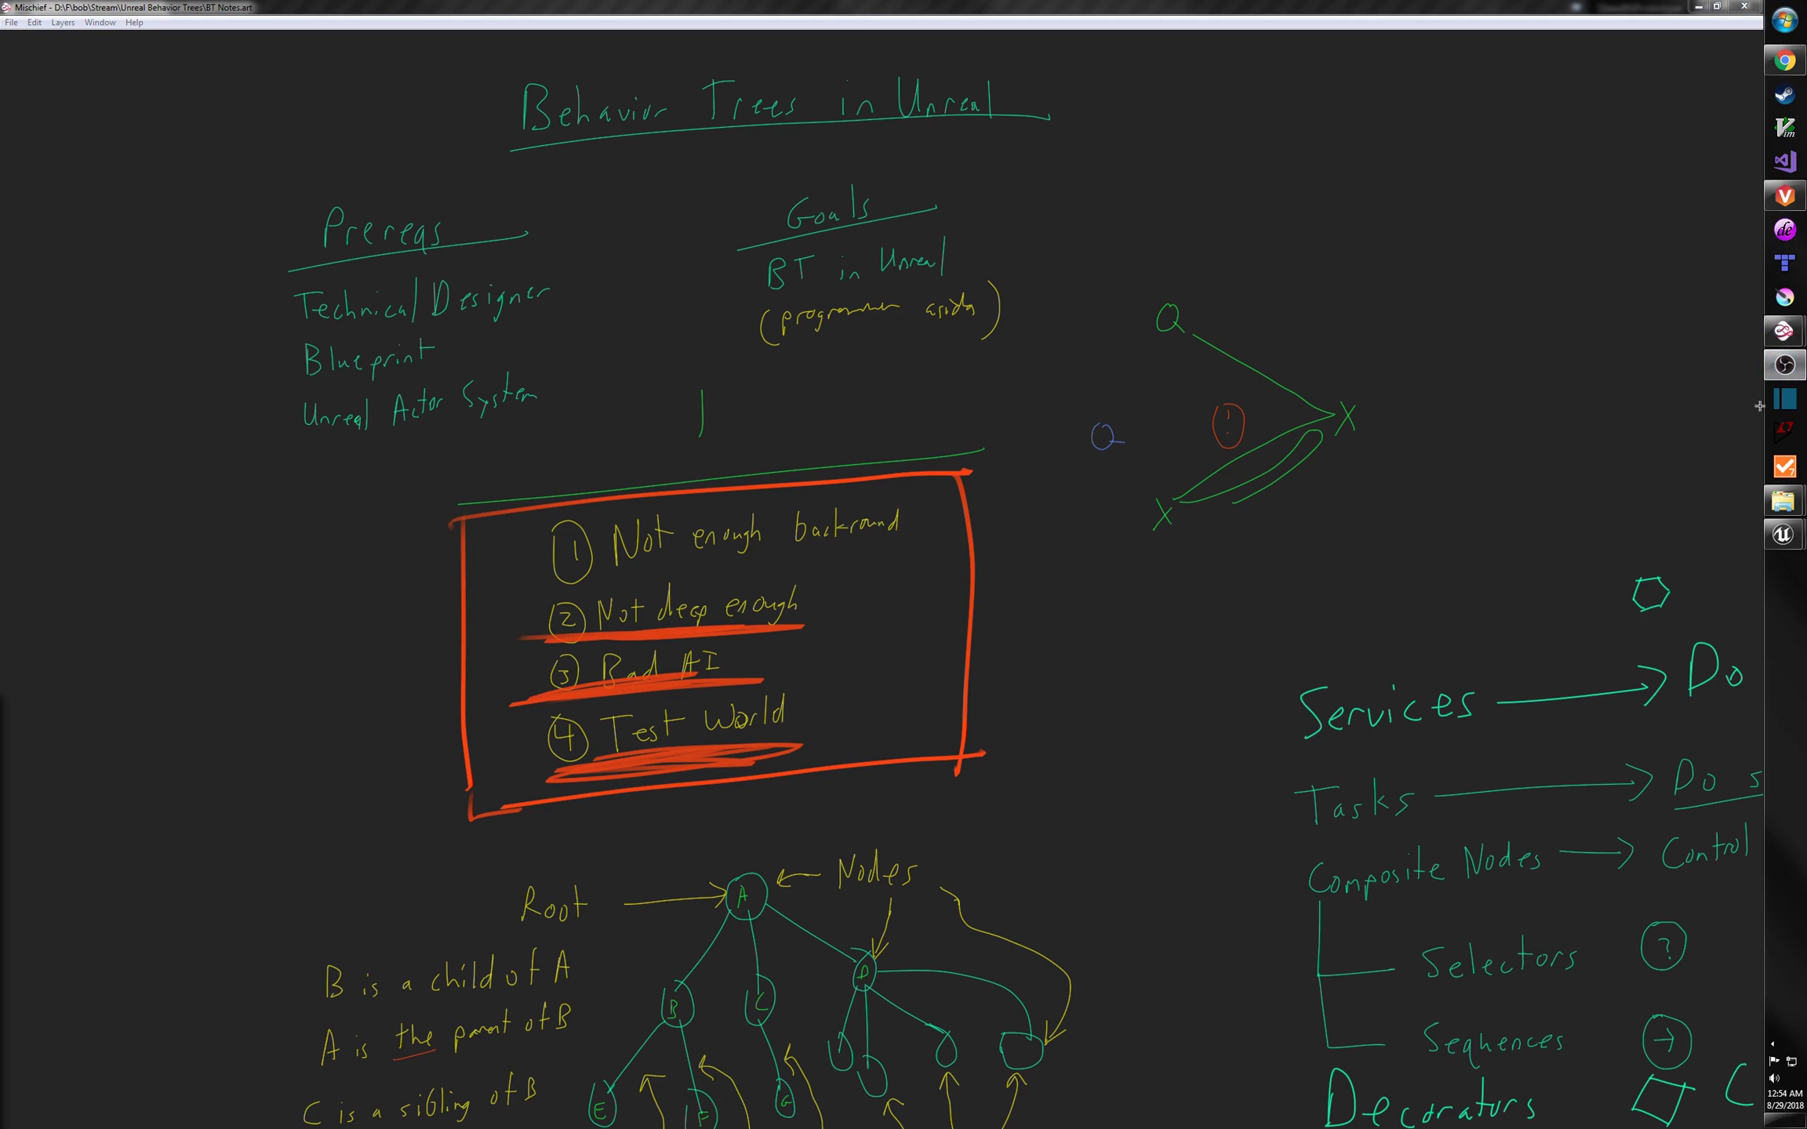
Switch to Unreal Editor and look over the StealthPrototype level's walled compound and surrounding mountain terrain.
mouse_move(1774, 535)
left_click(1673, 597)
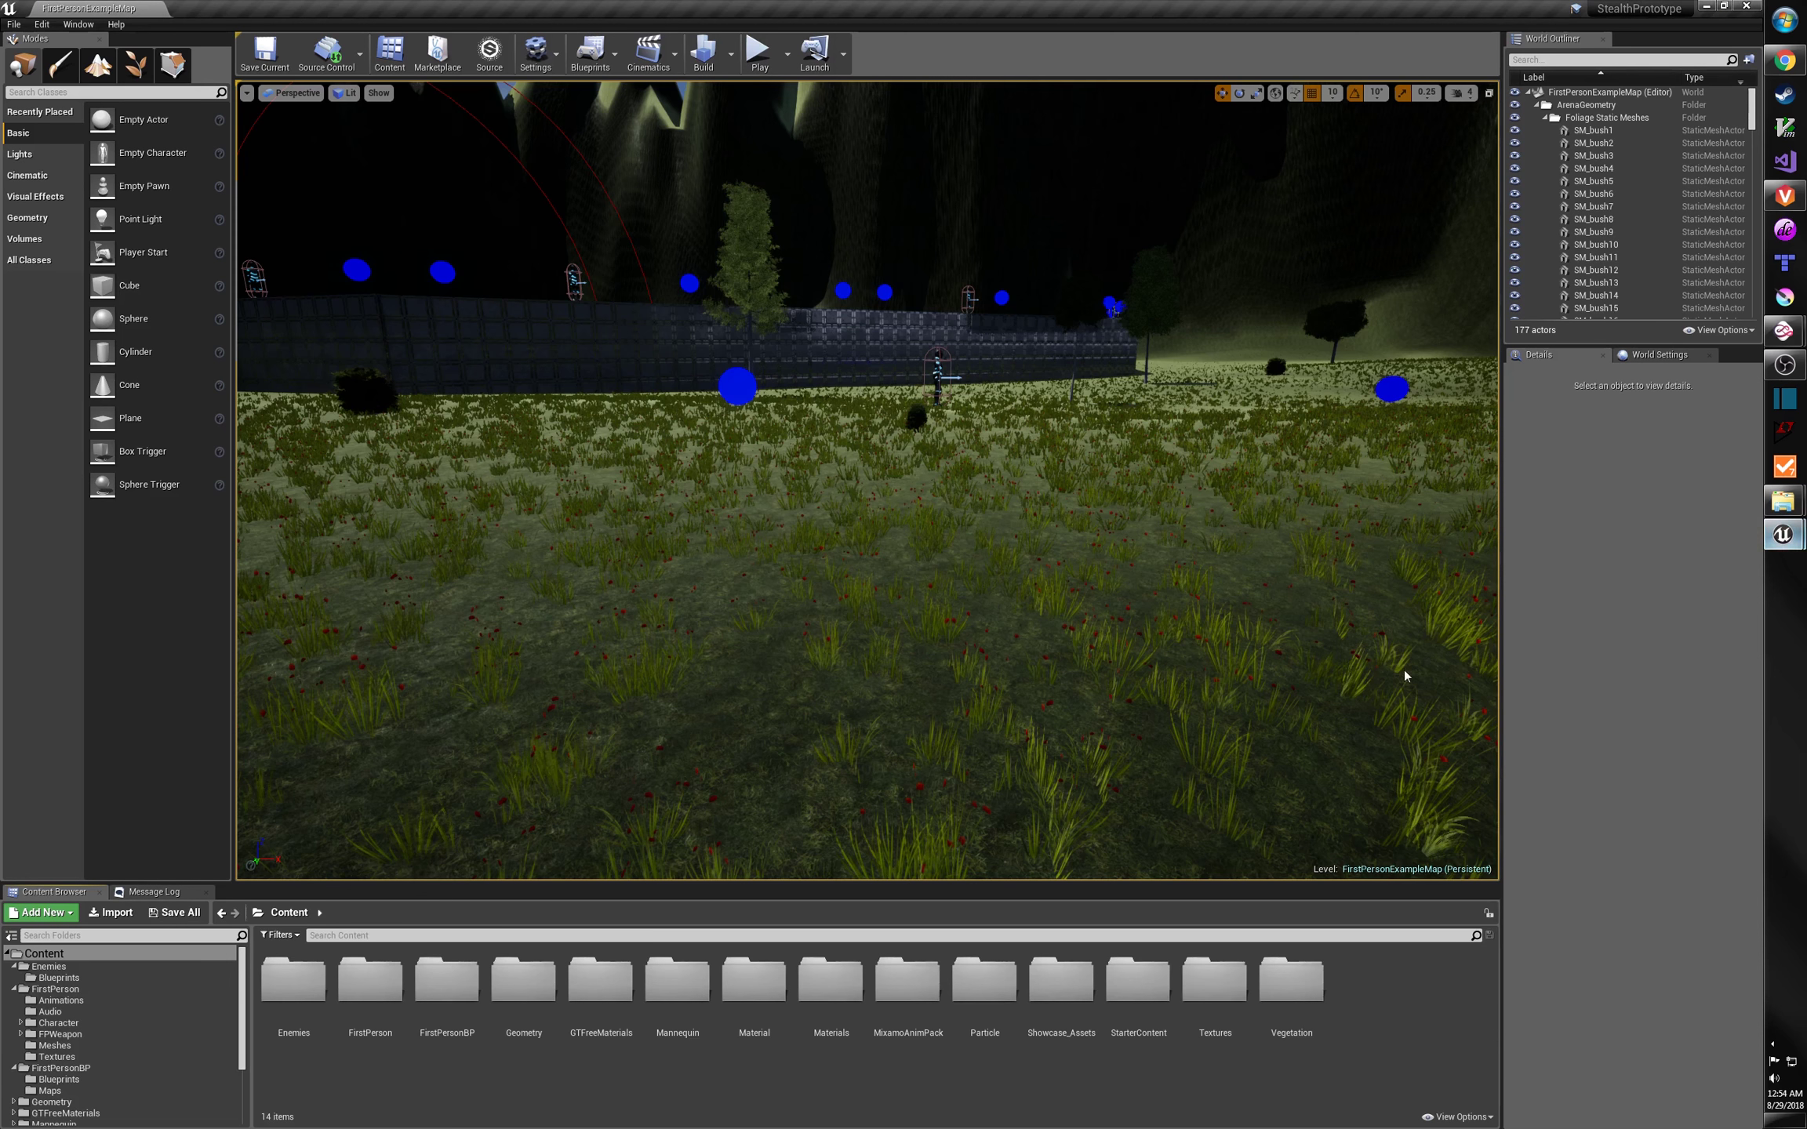
right_click_drag(795, 669, 1377, 675)
key("w")
key("e")
right_click_drag(785, 636, 439, 678)
right_click_drag(844, 635, 940, 683)
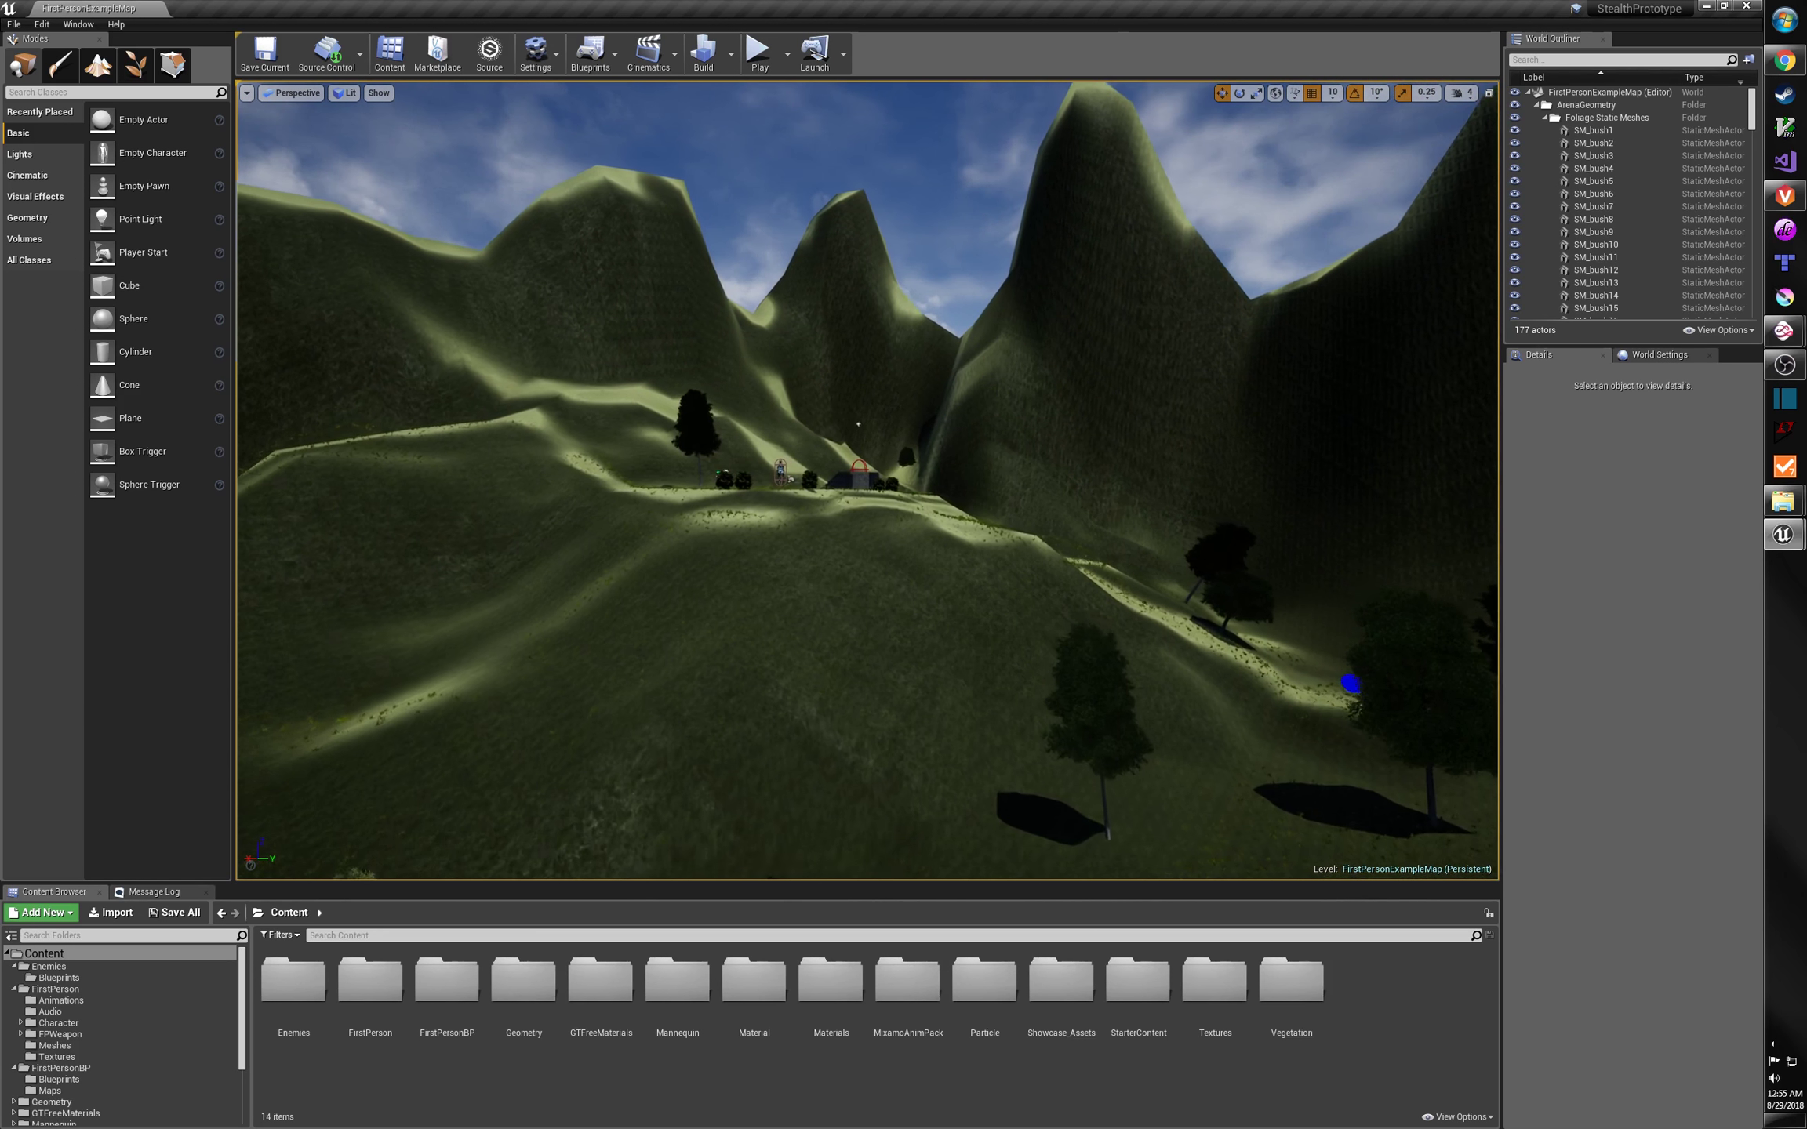
right_click_drag(939, 682, 940, 666)
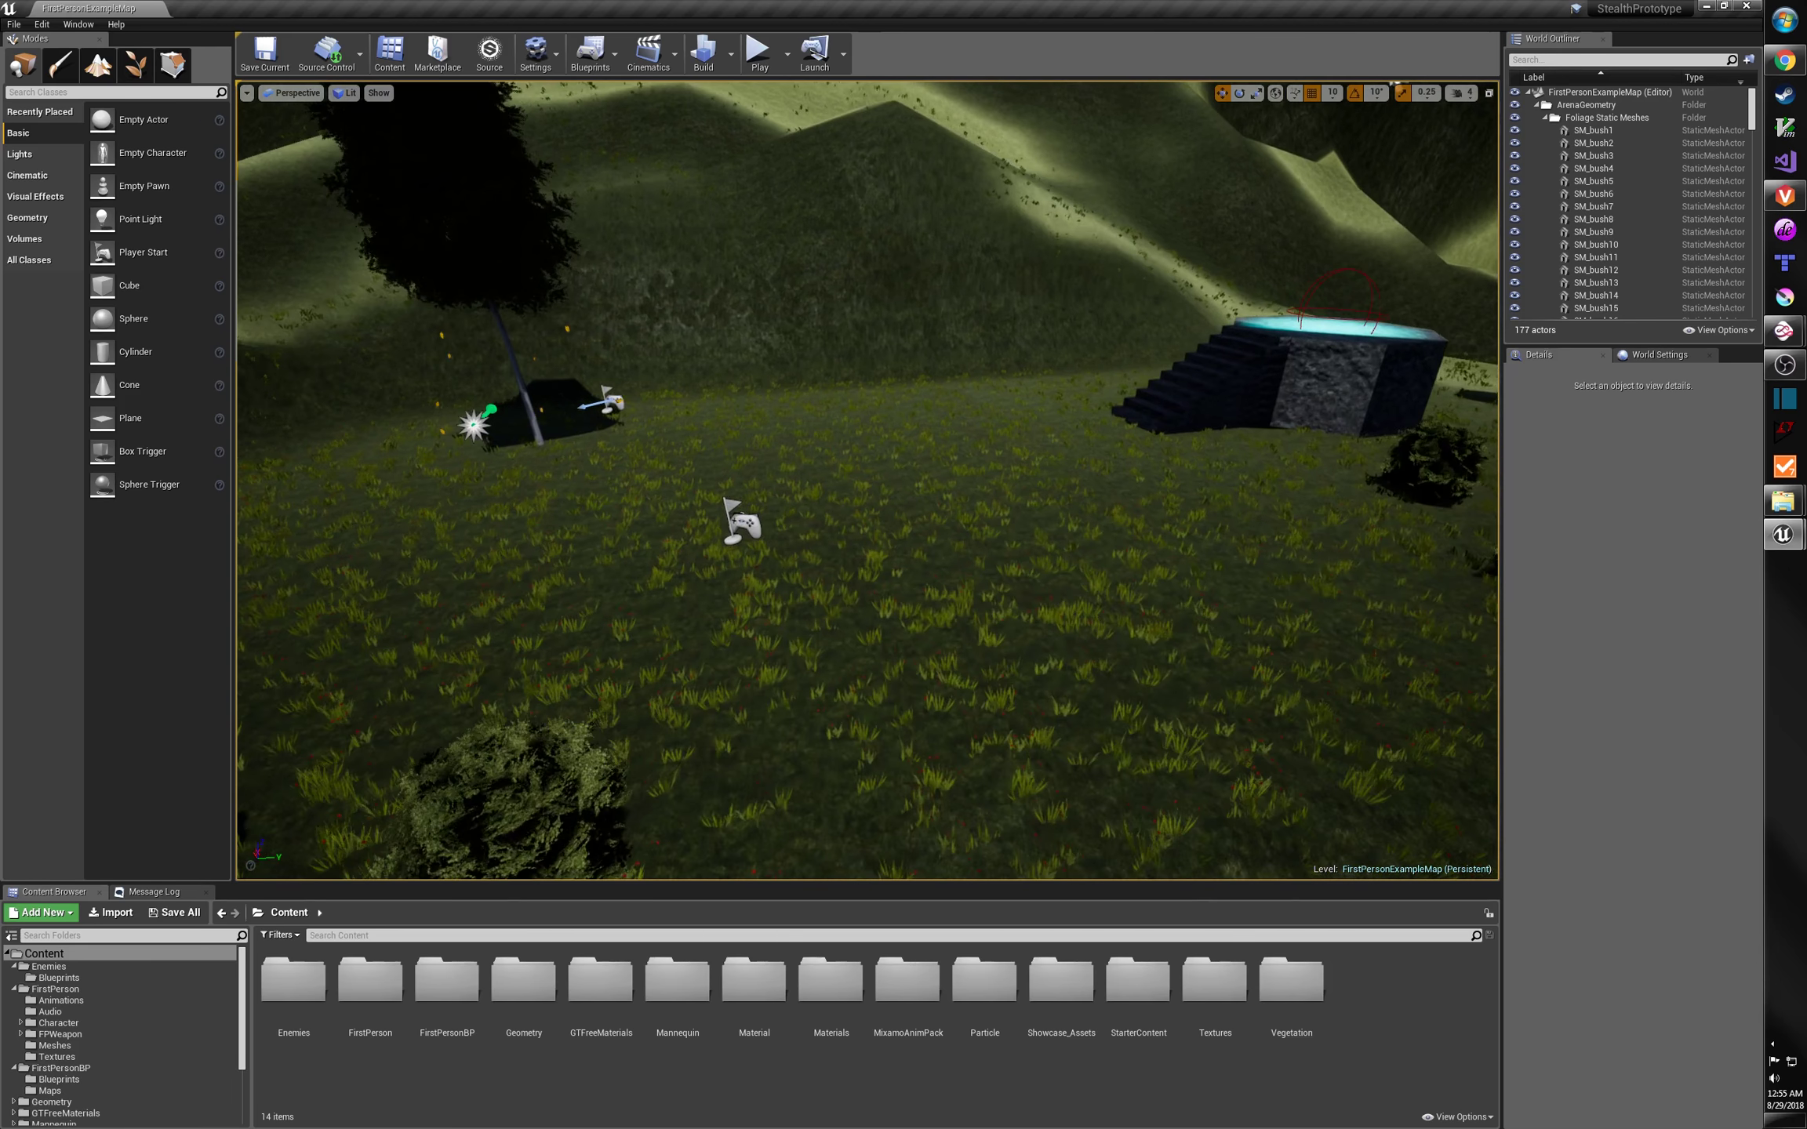
Examine the player start hill with its character and statue, and the valley leading to the walled compound.
right_click_drag(868, 480, 1490, 369)
key("w")
key("w")
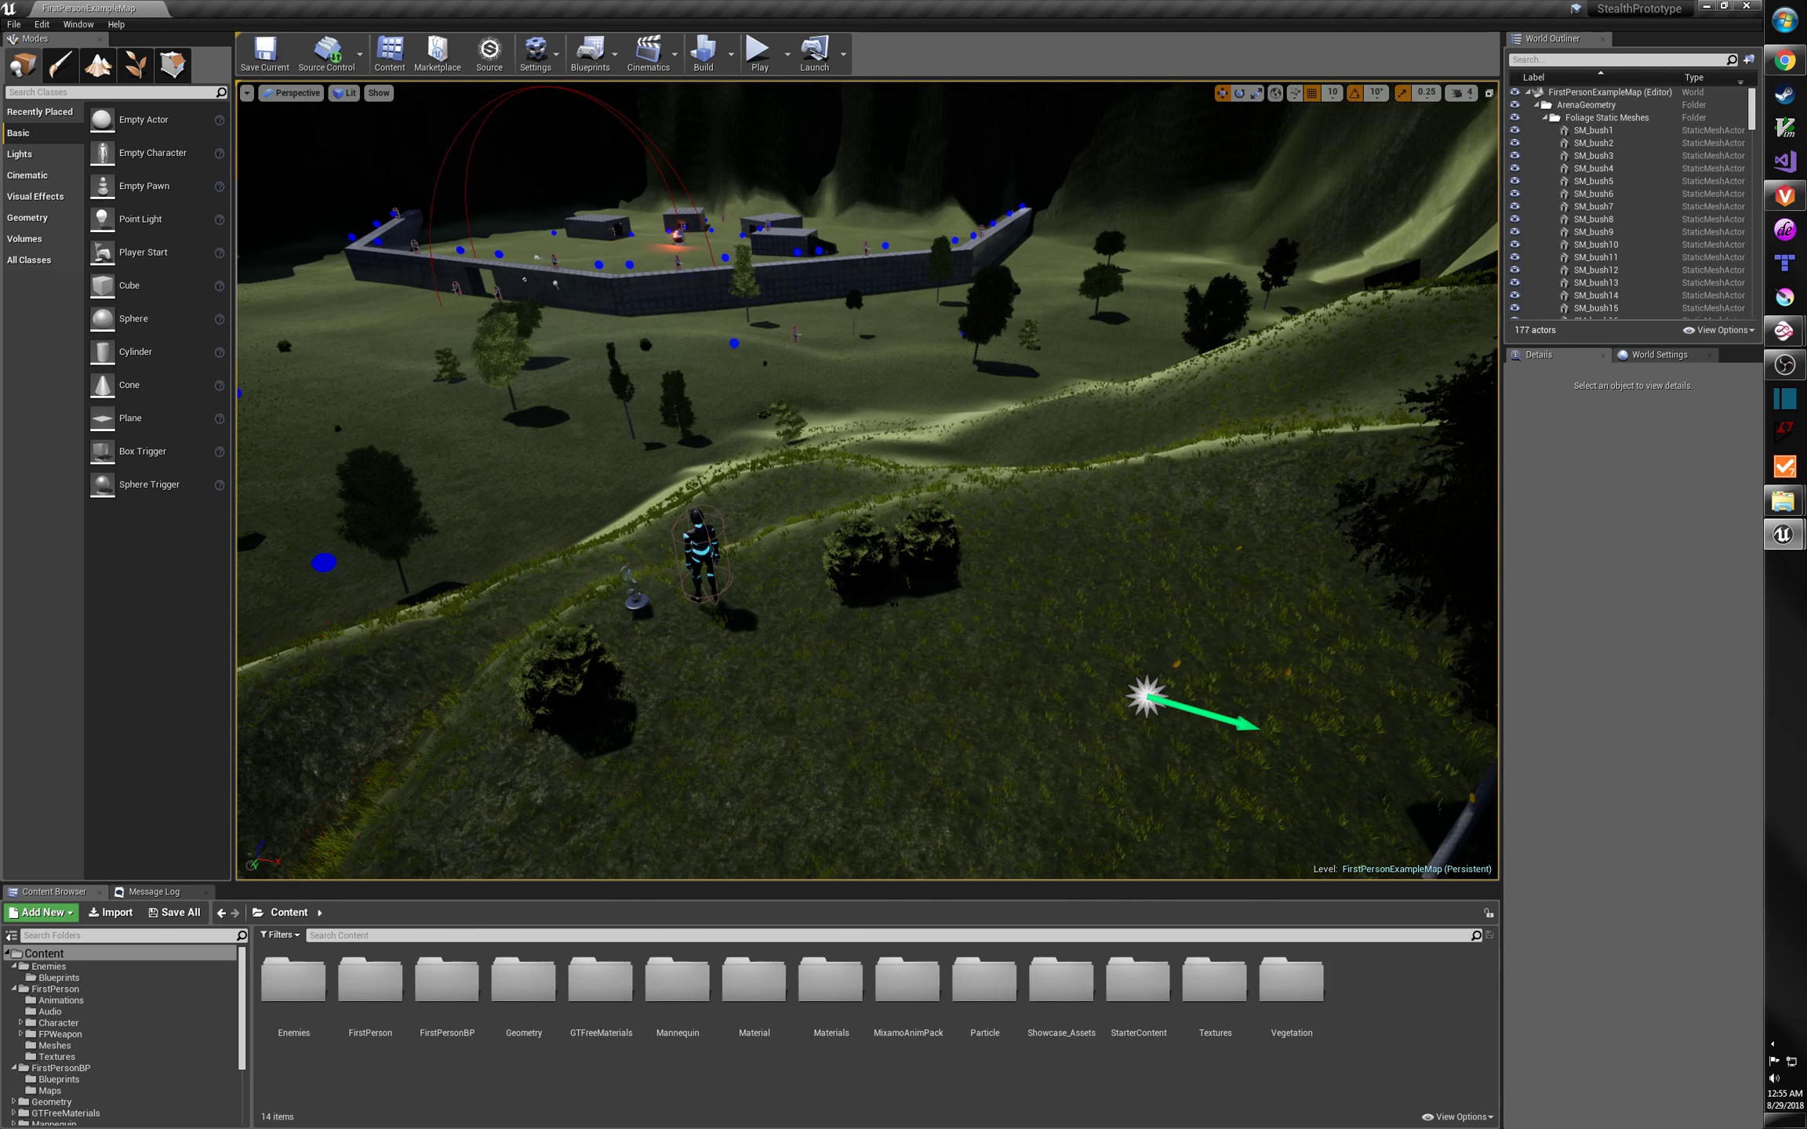
key("a")
right_click_drag(868, 479, 1220, 582)
right_click_drag(961, 565, 1003, 690)
key("w")
key("s")
key("a")
Play the level in the viewport, walking from the start hill to the guards near the compound wall, and end the play session.
left_click(758, 51)
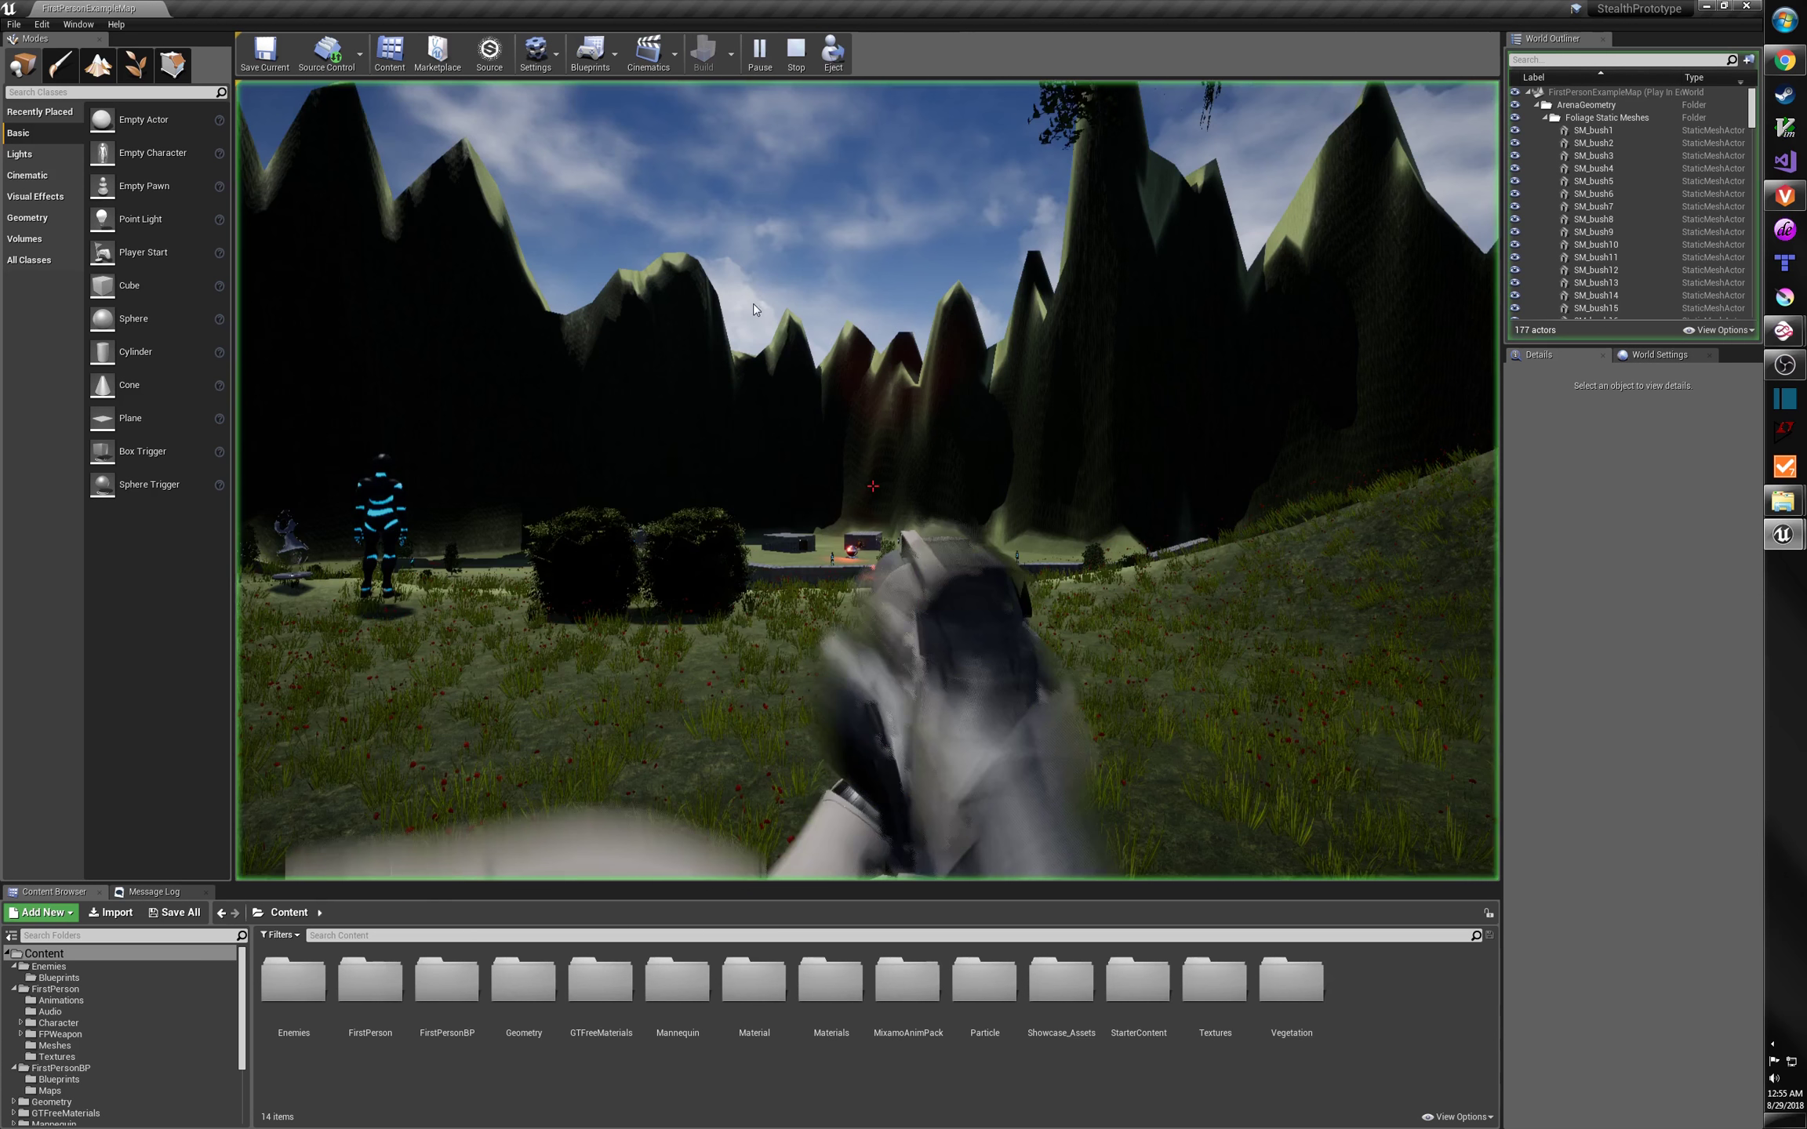
left_click(575, 364)
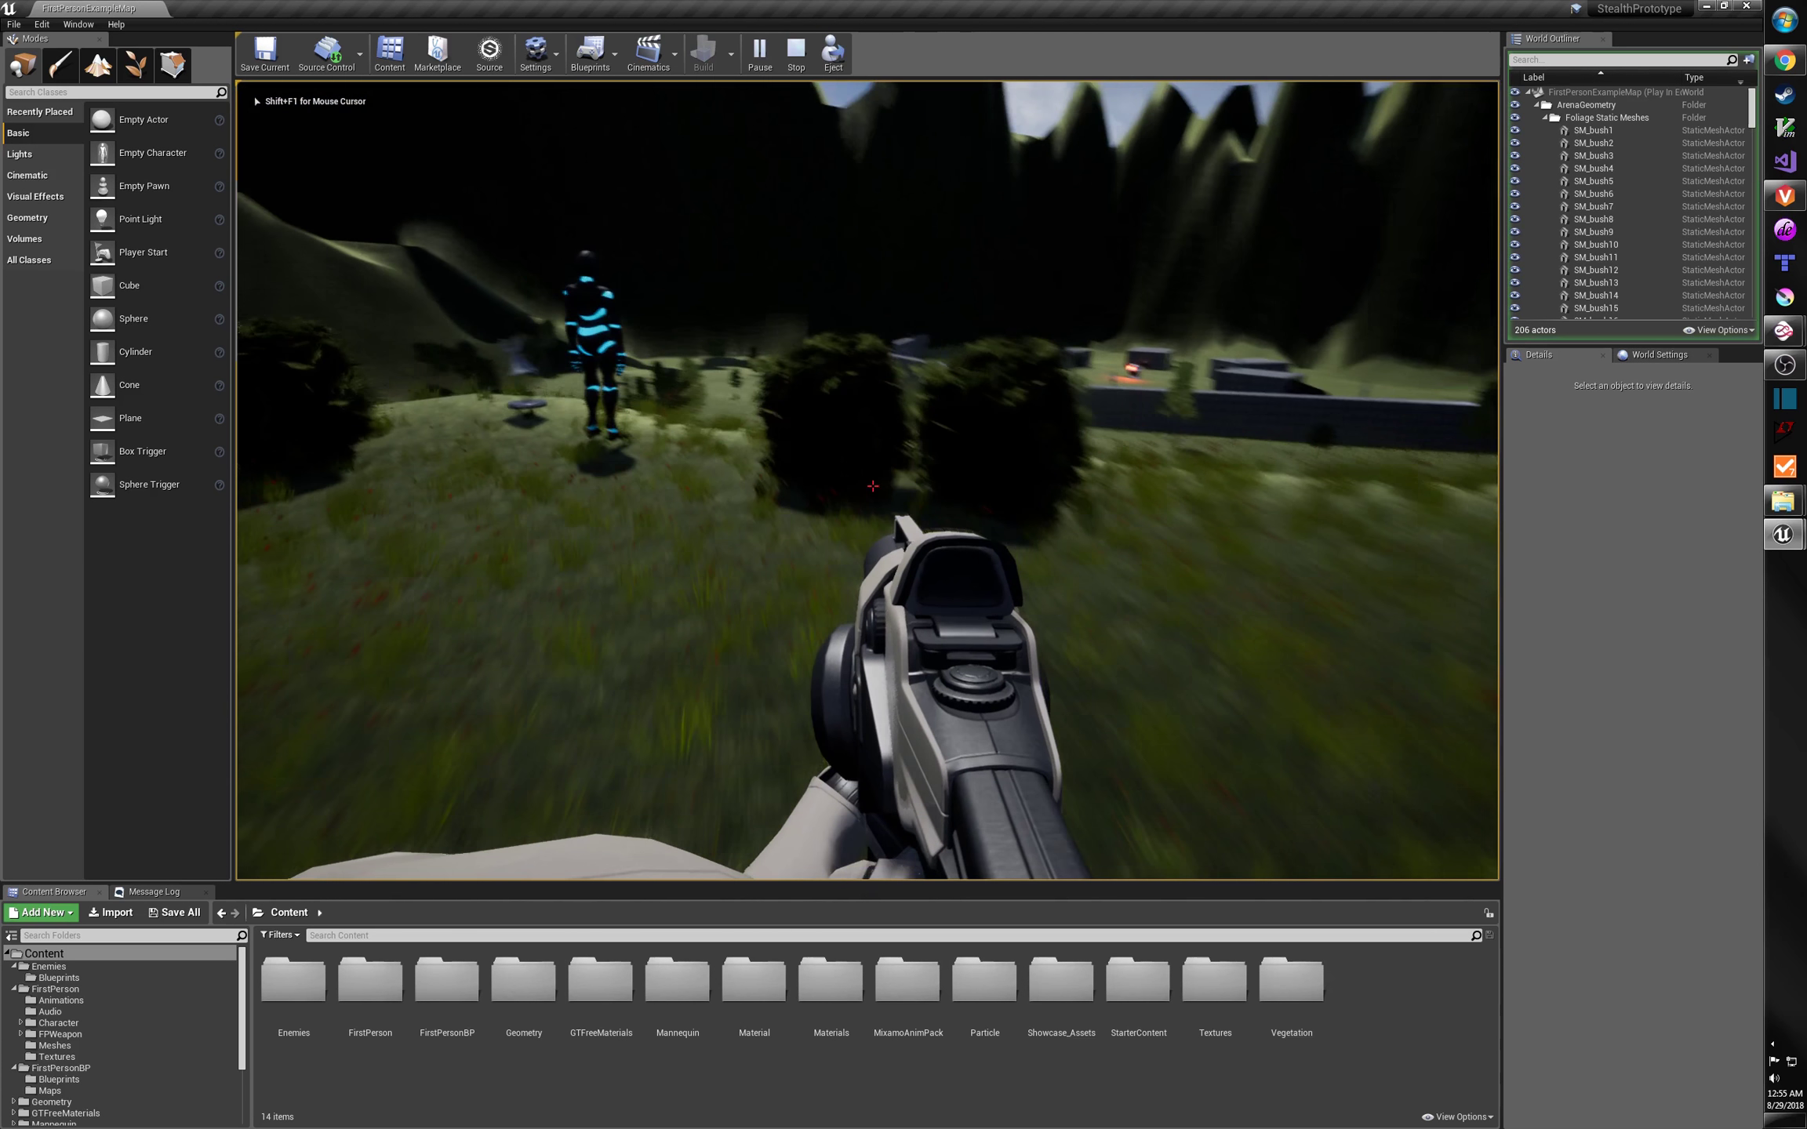
key("d")
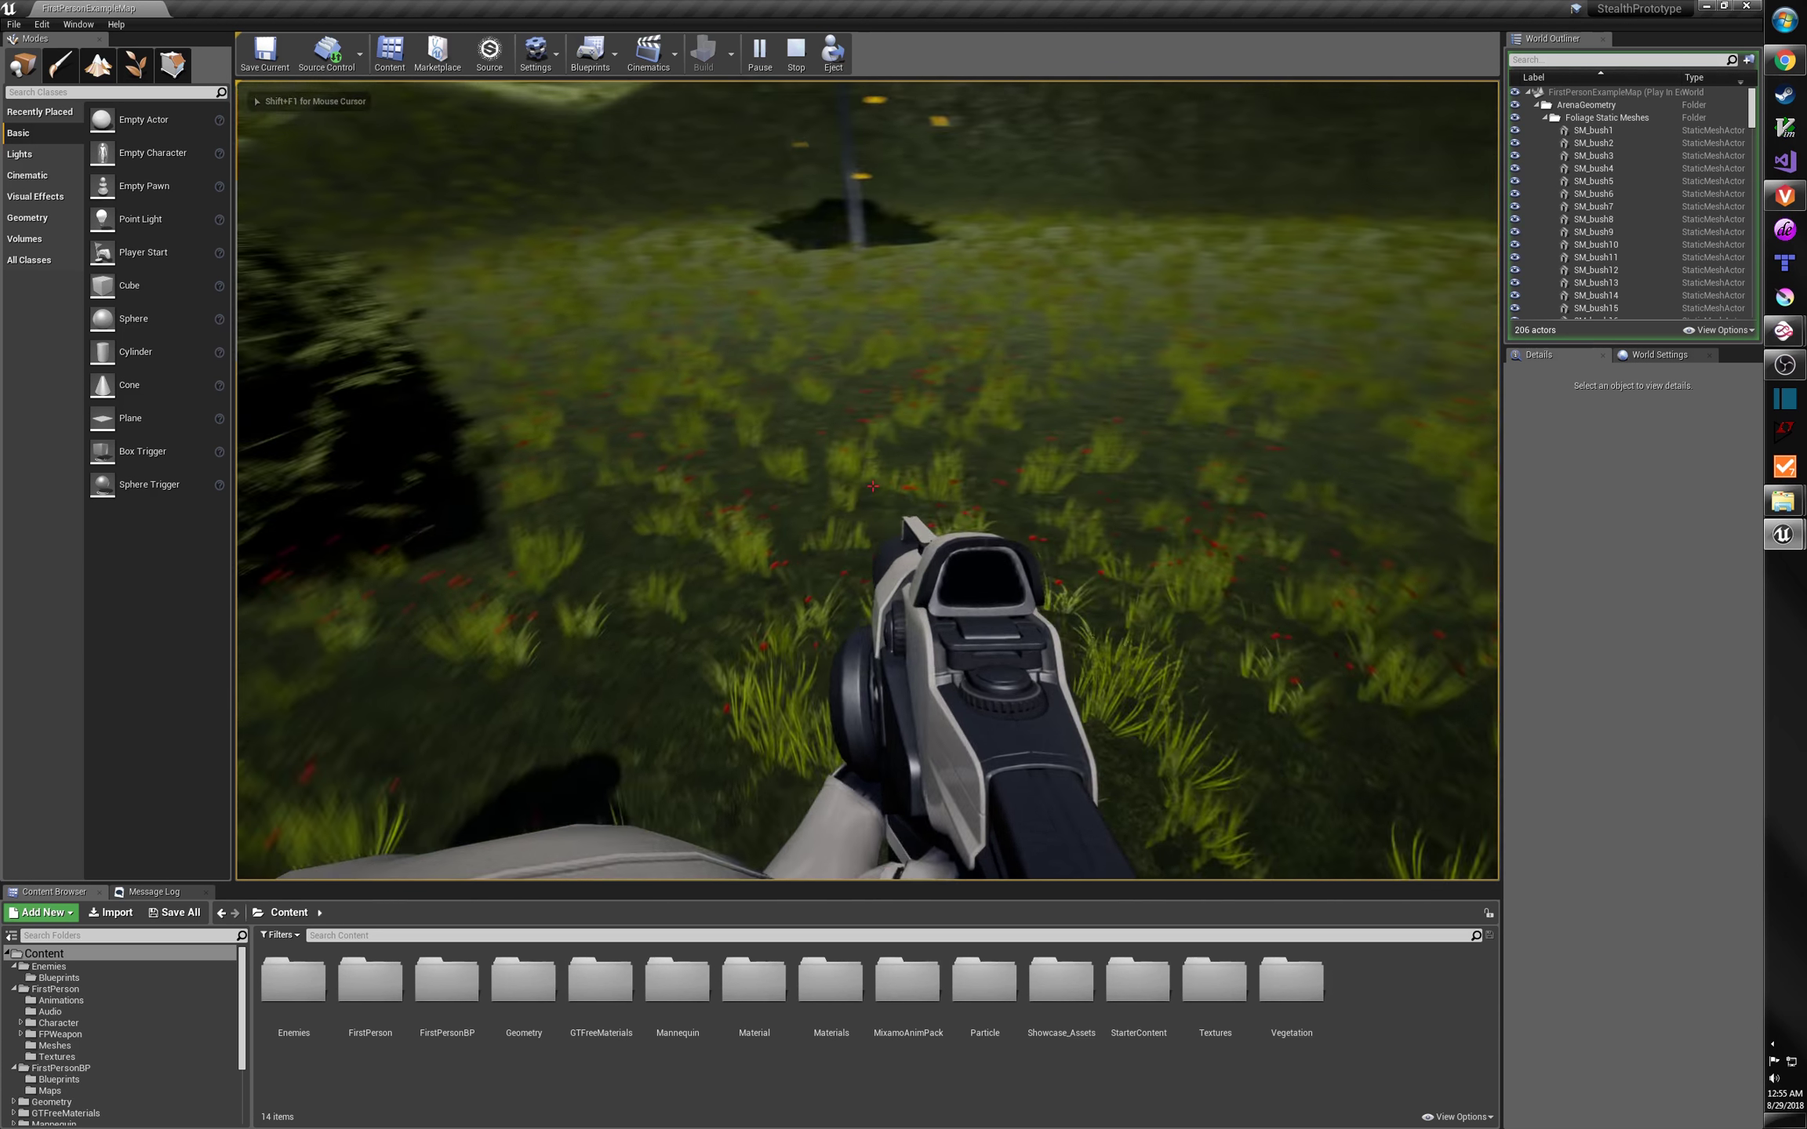
key("s")
key("w")
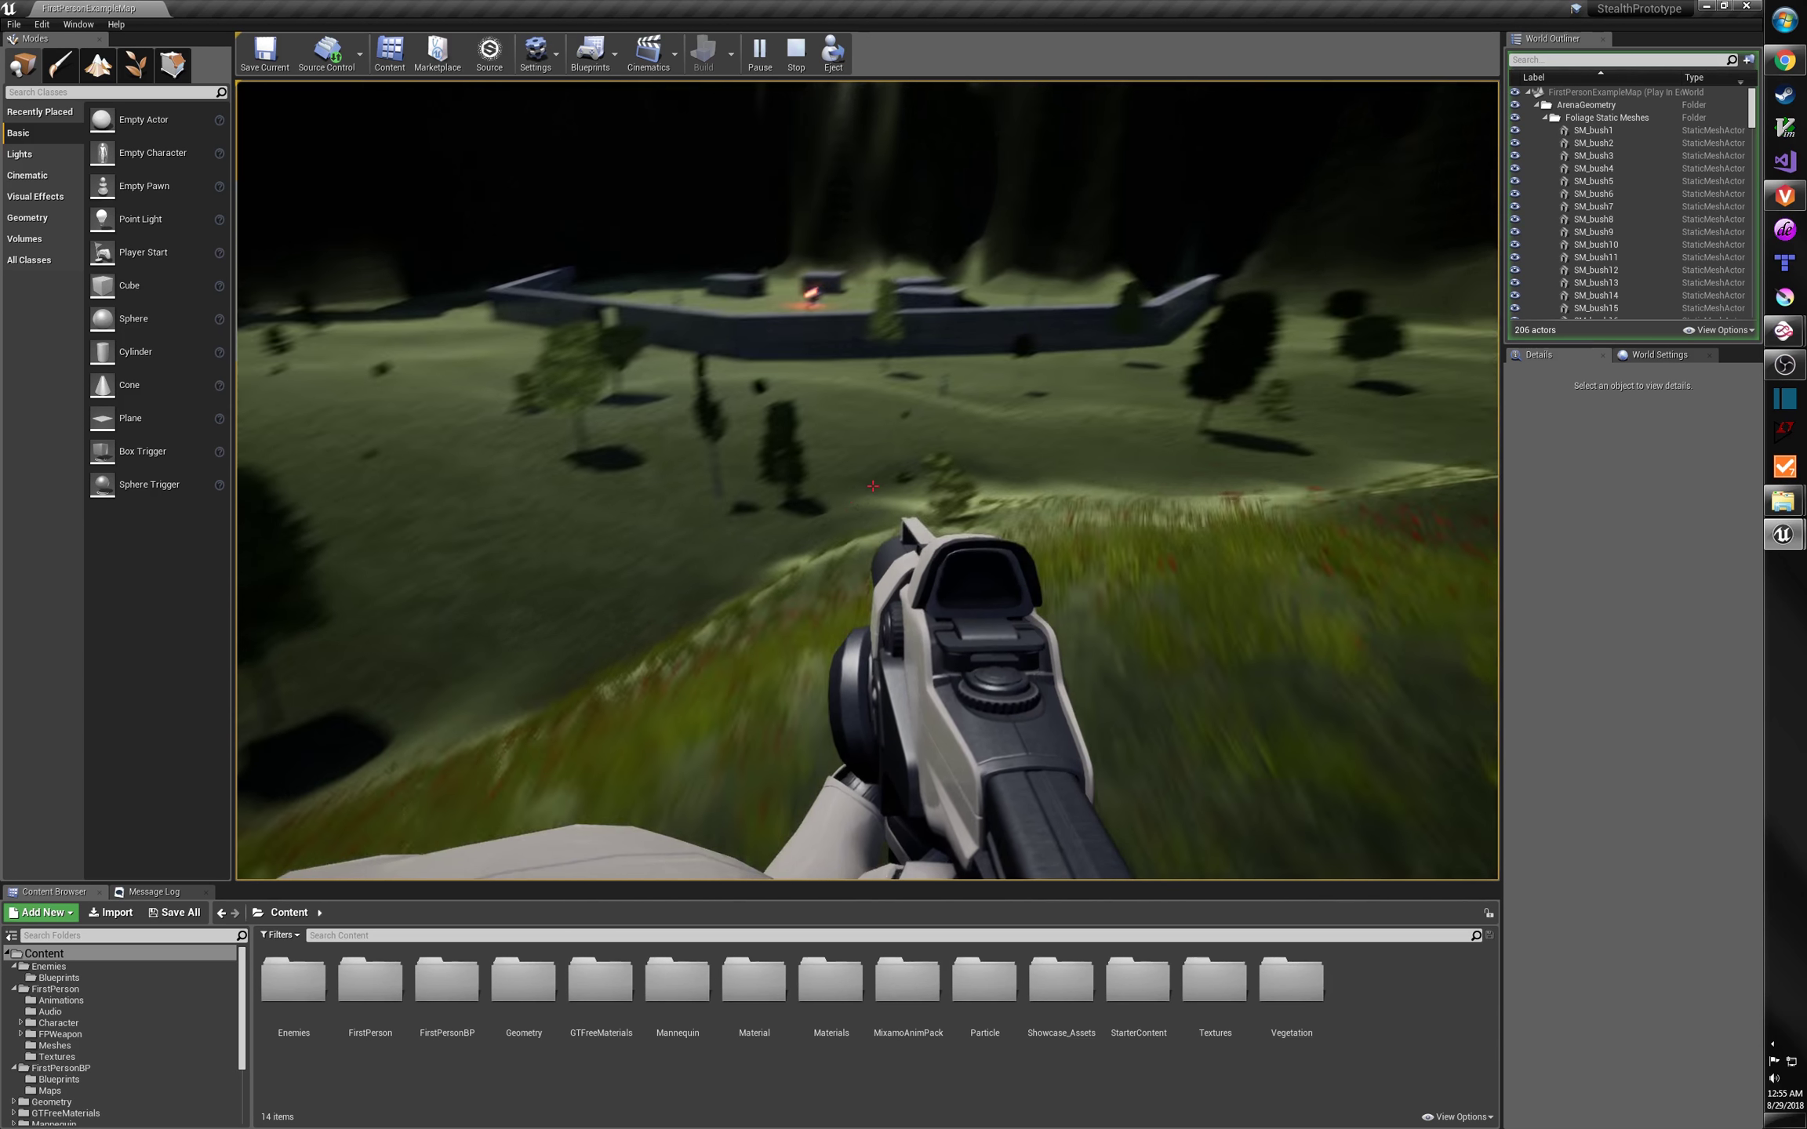
key("w")
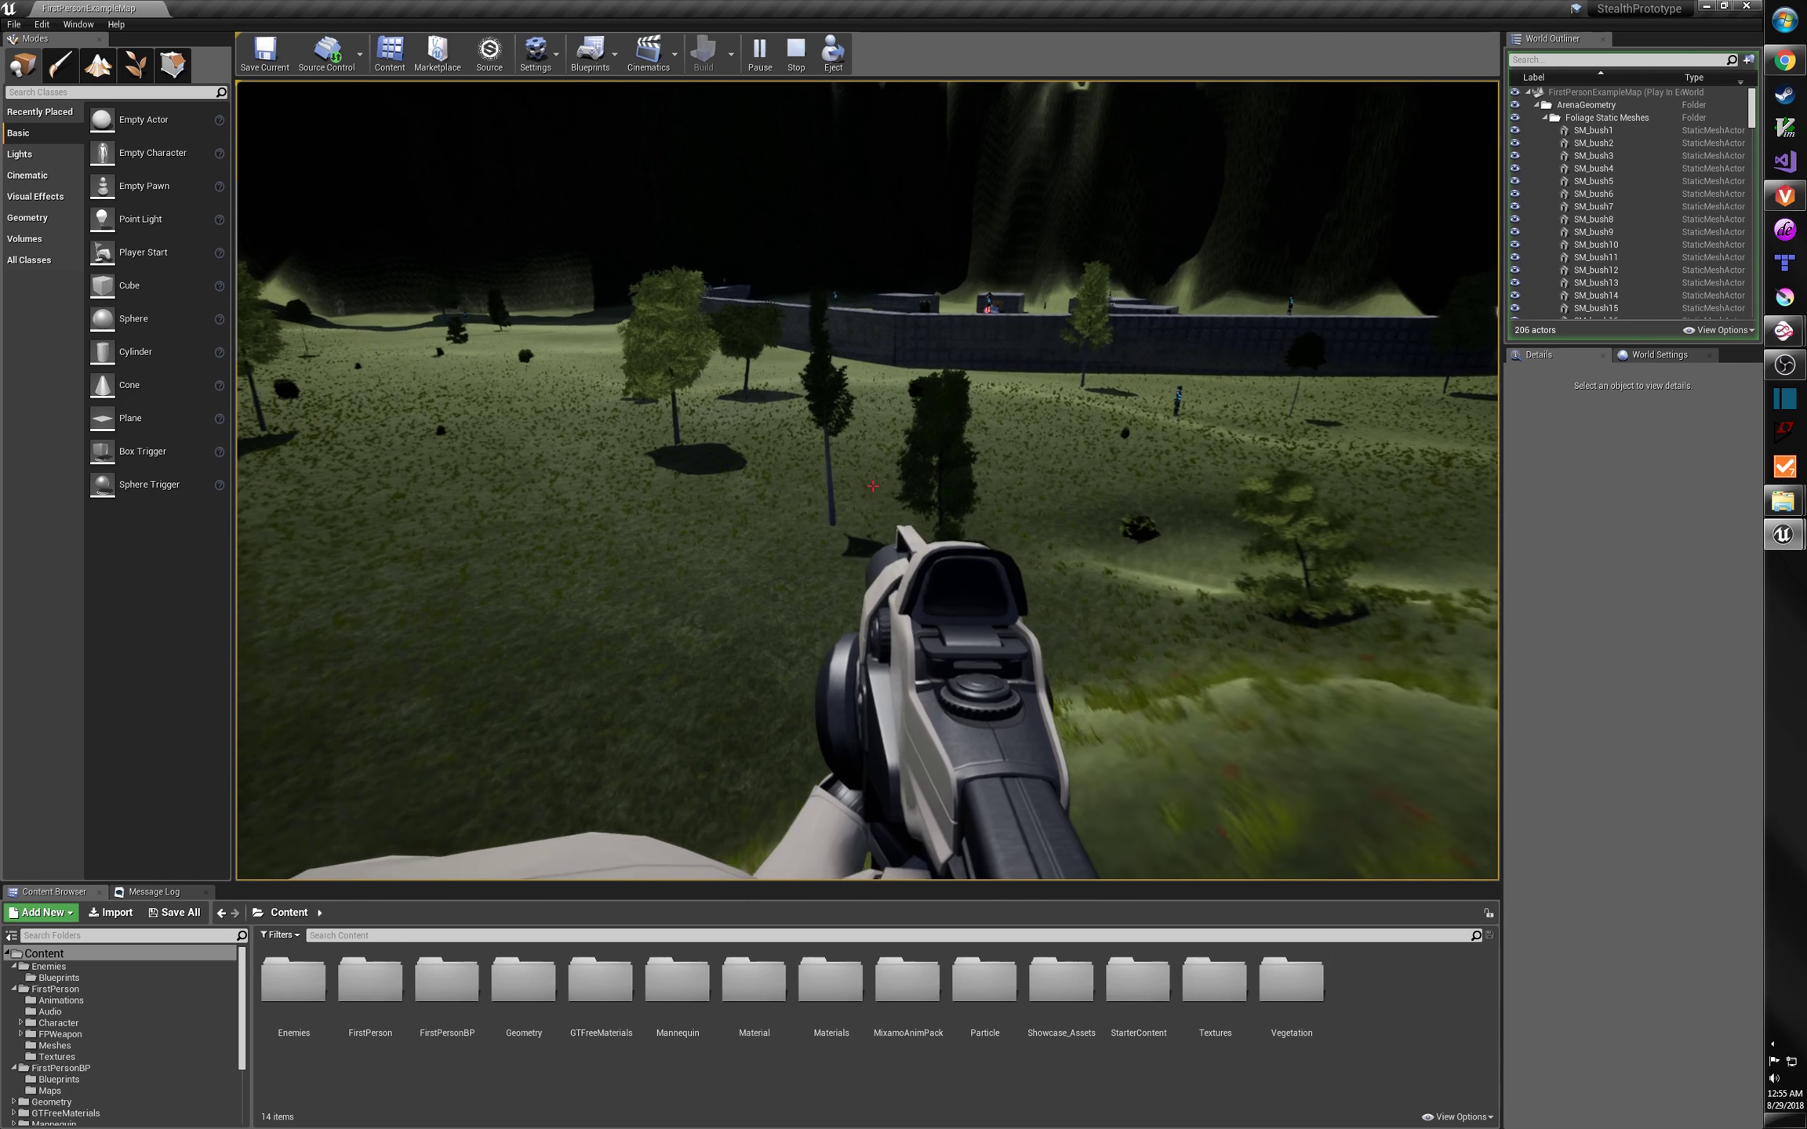
key("w")
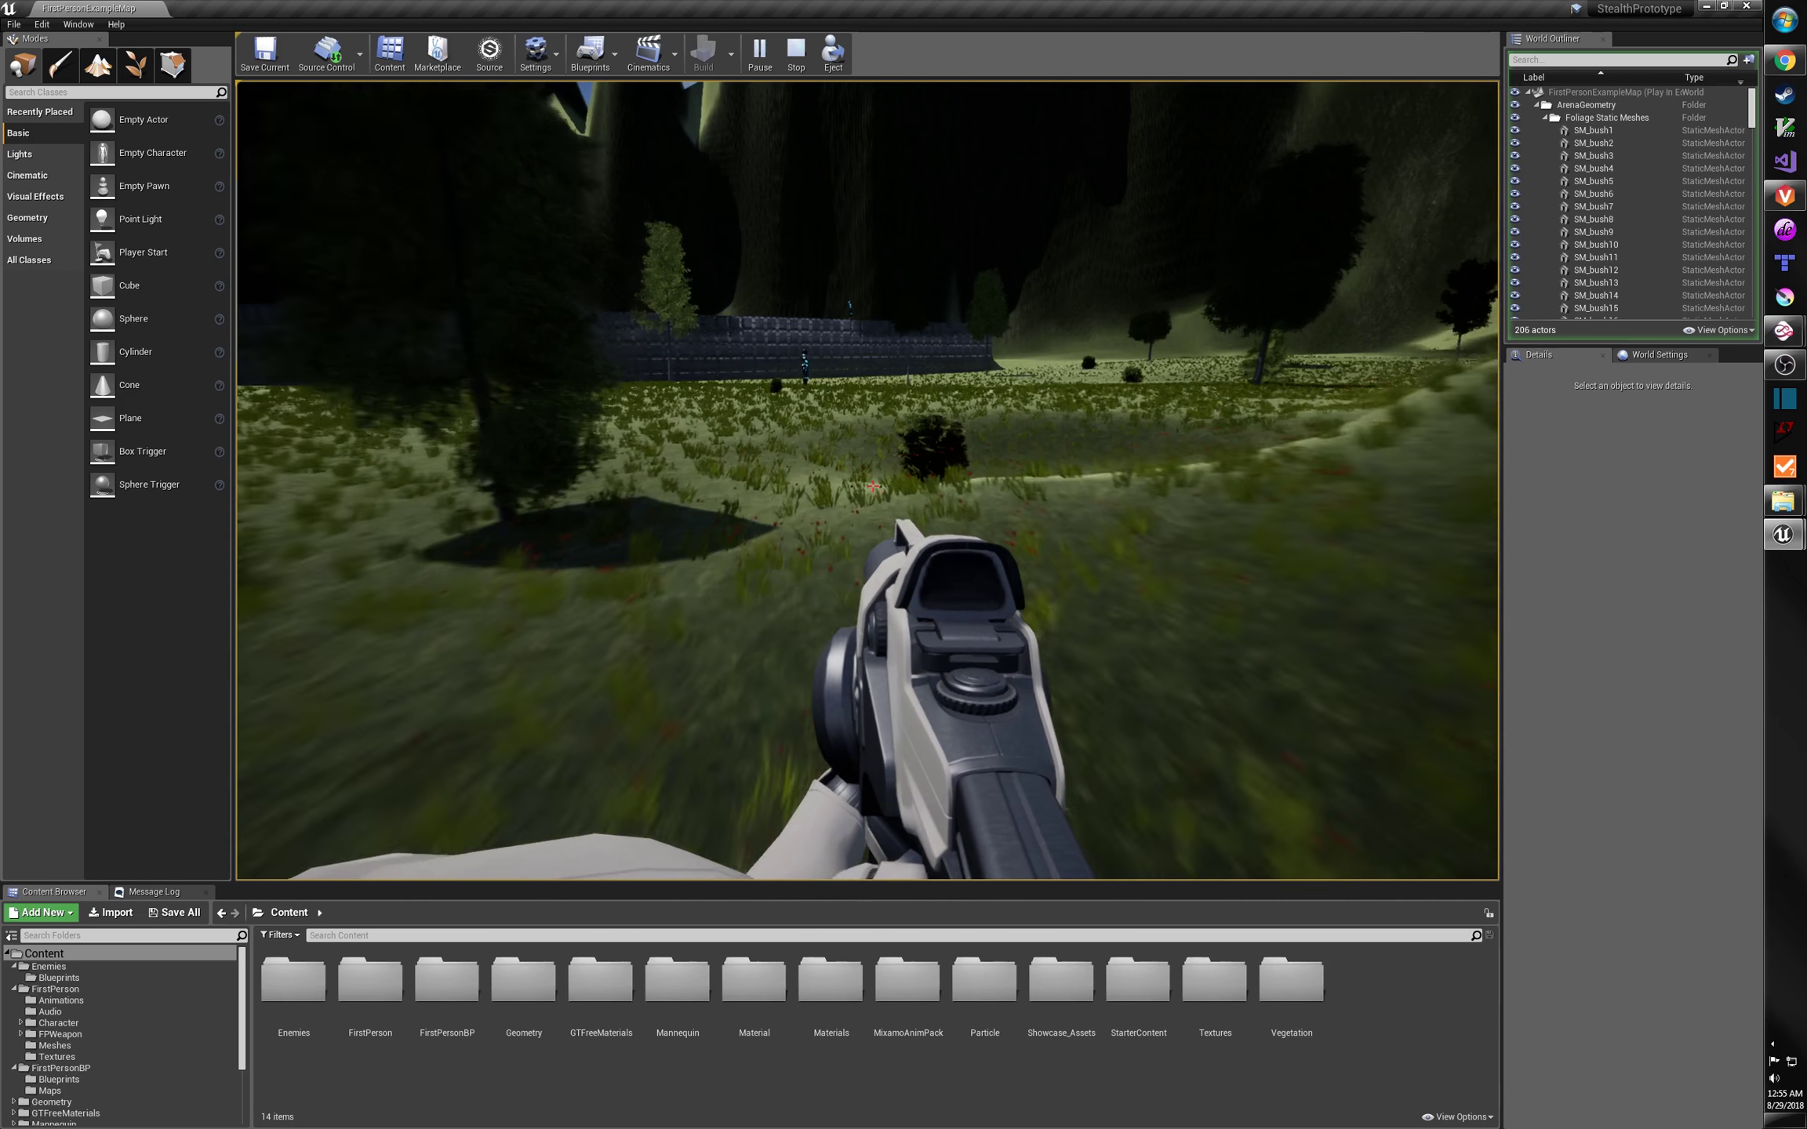
key("w")
key("w")
key("d")
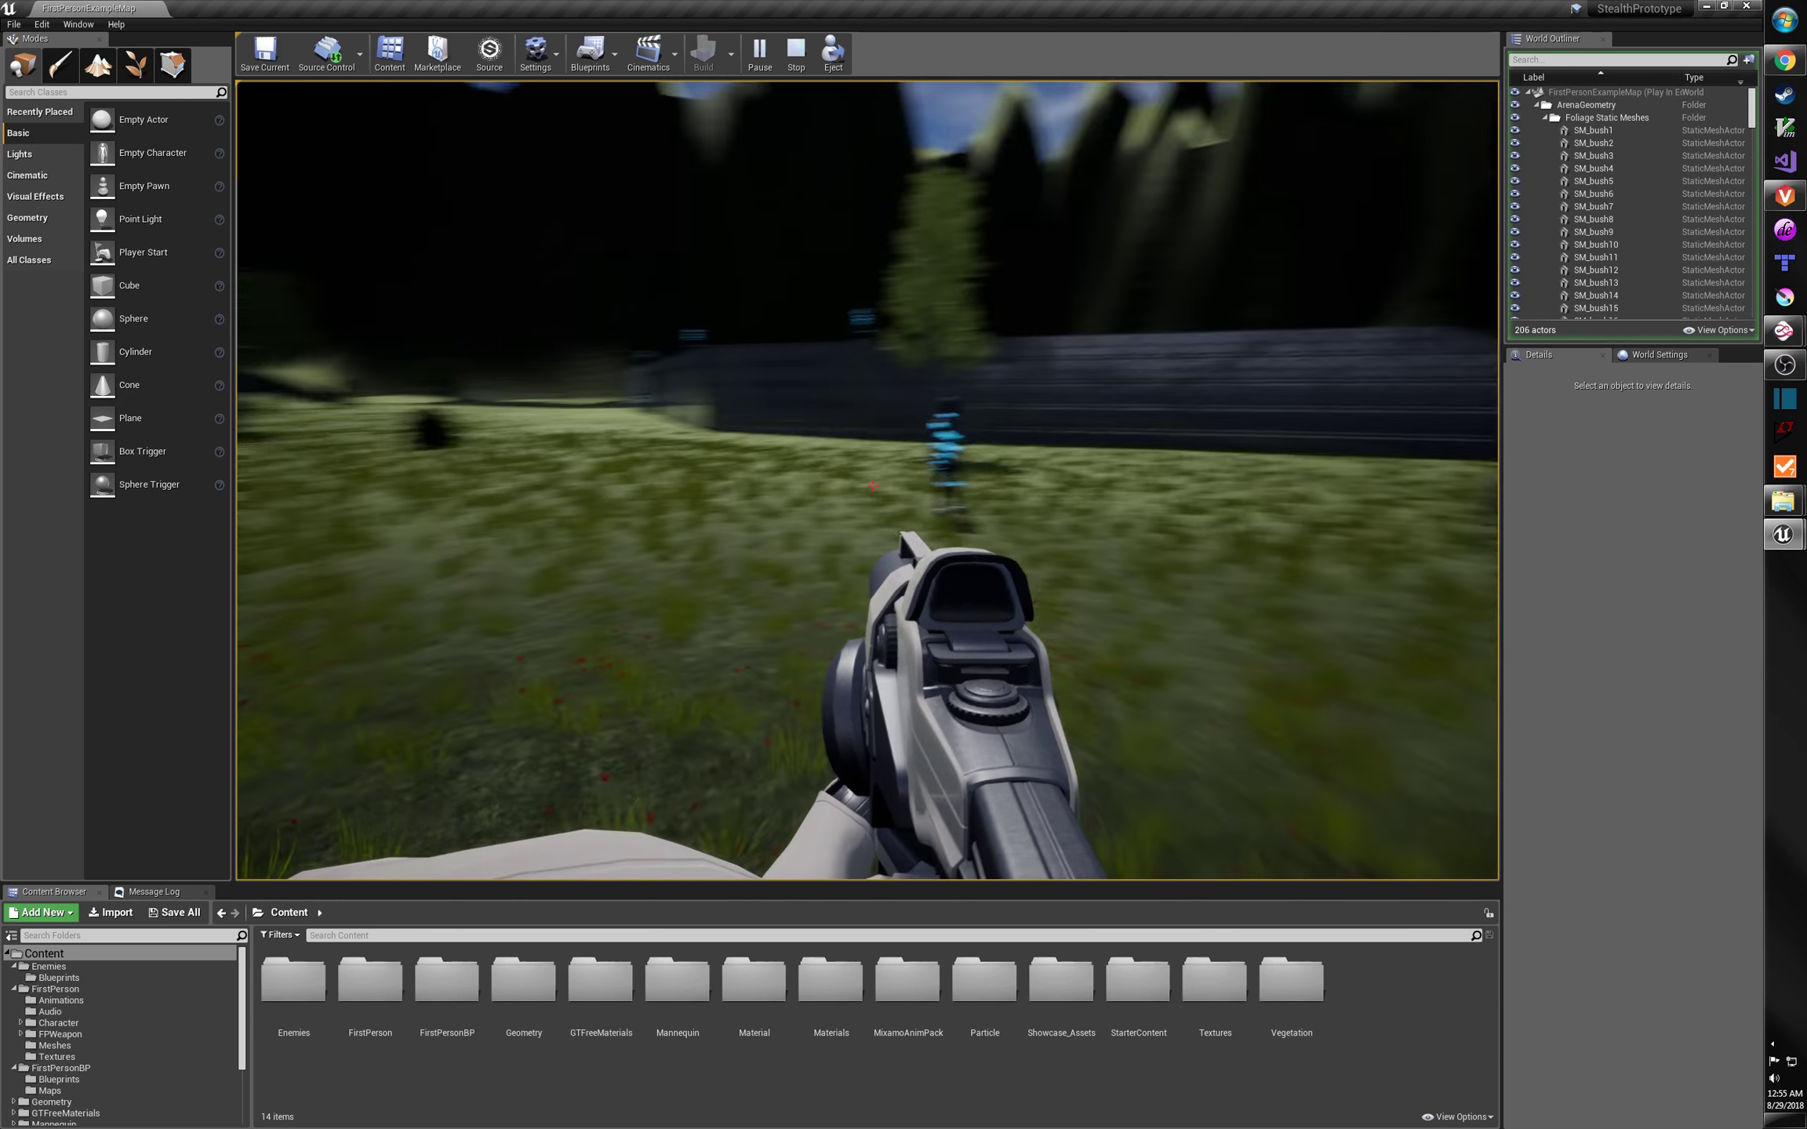
key("w")
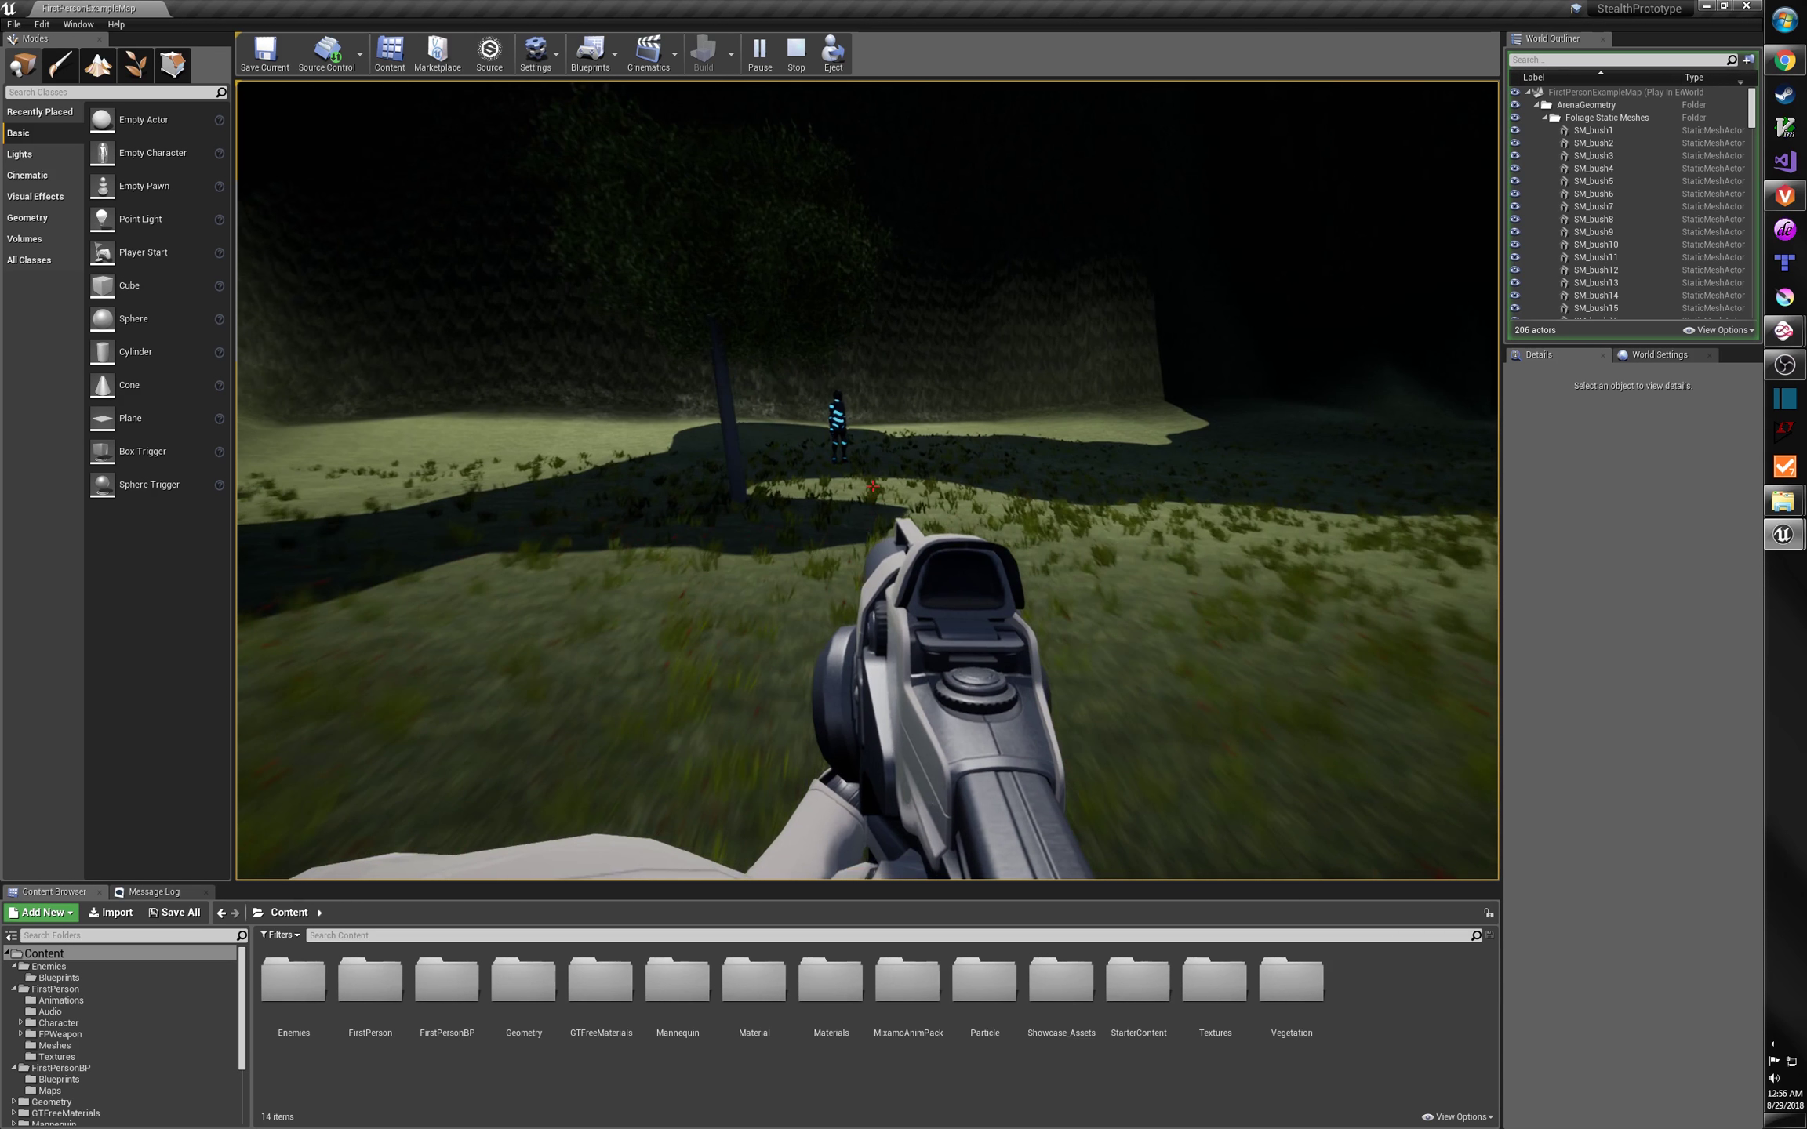
key("w")
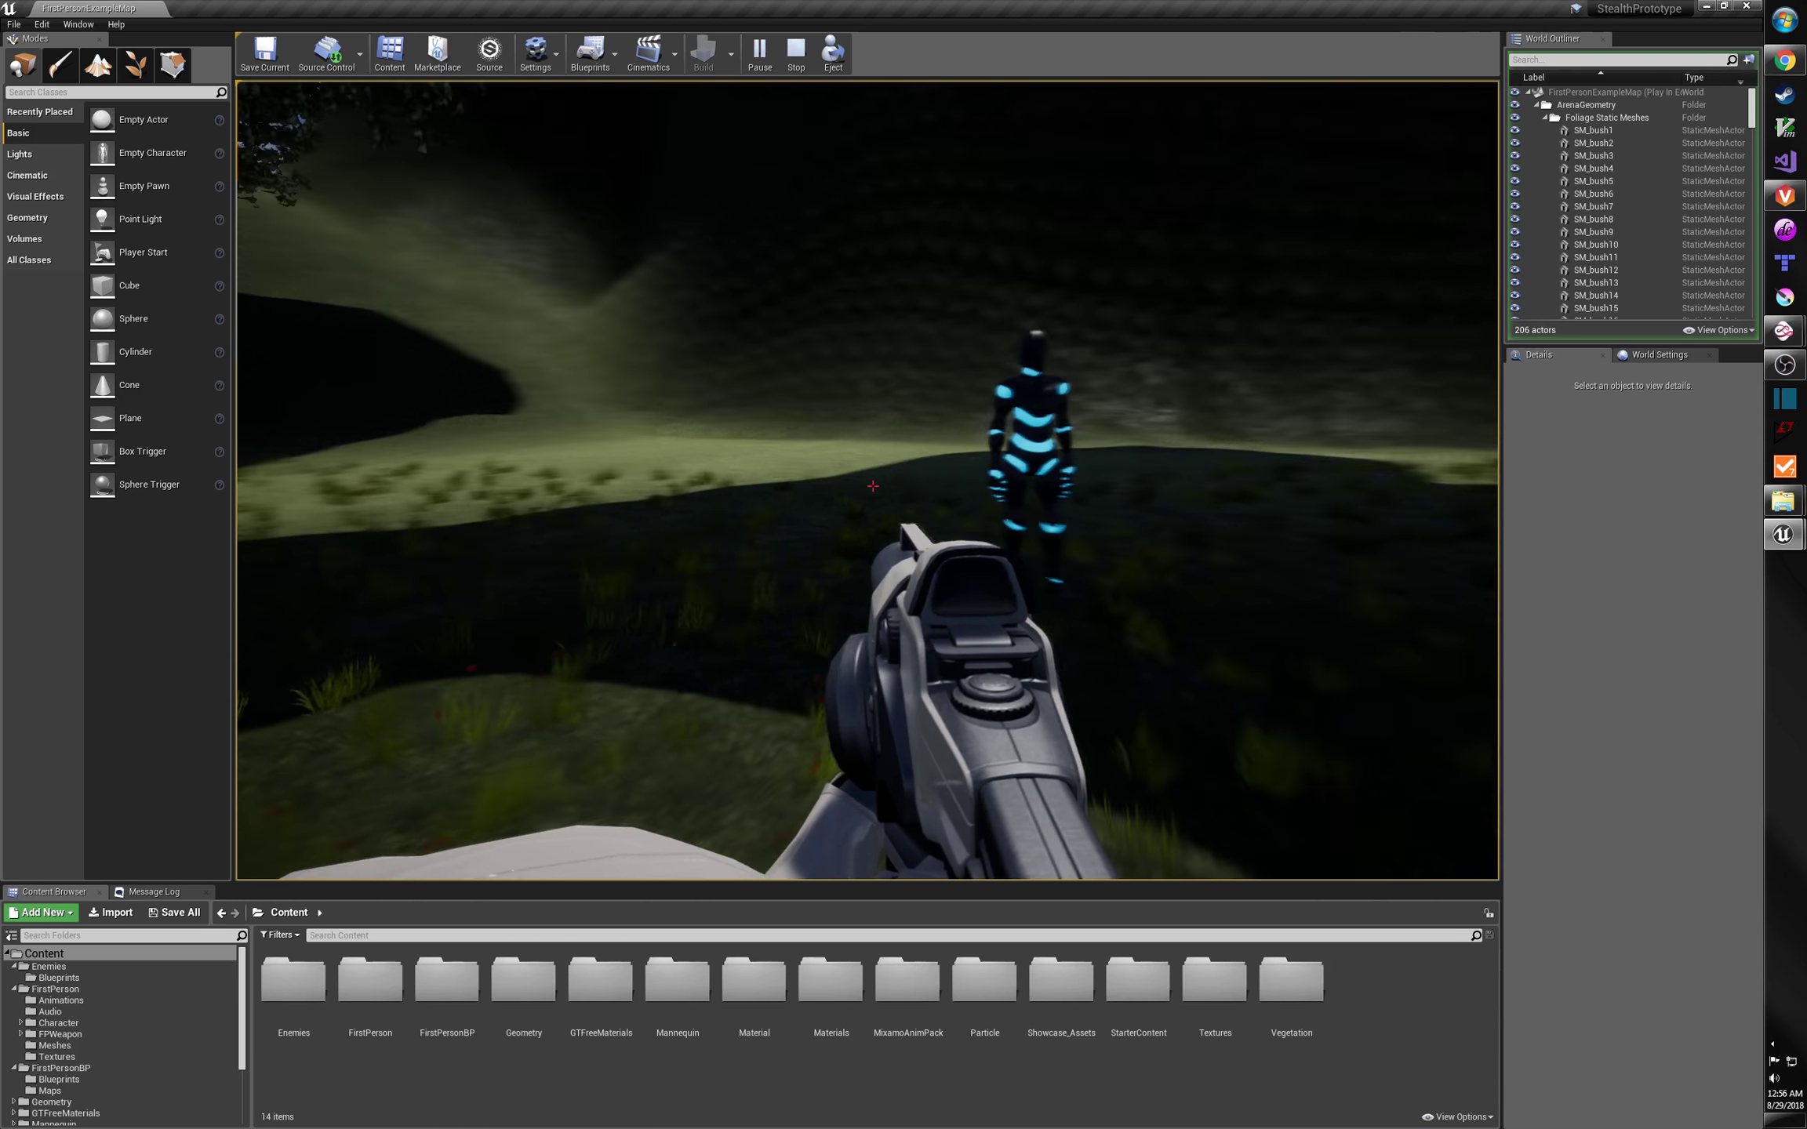
key("w")
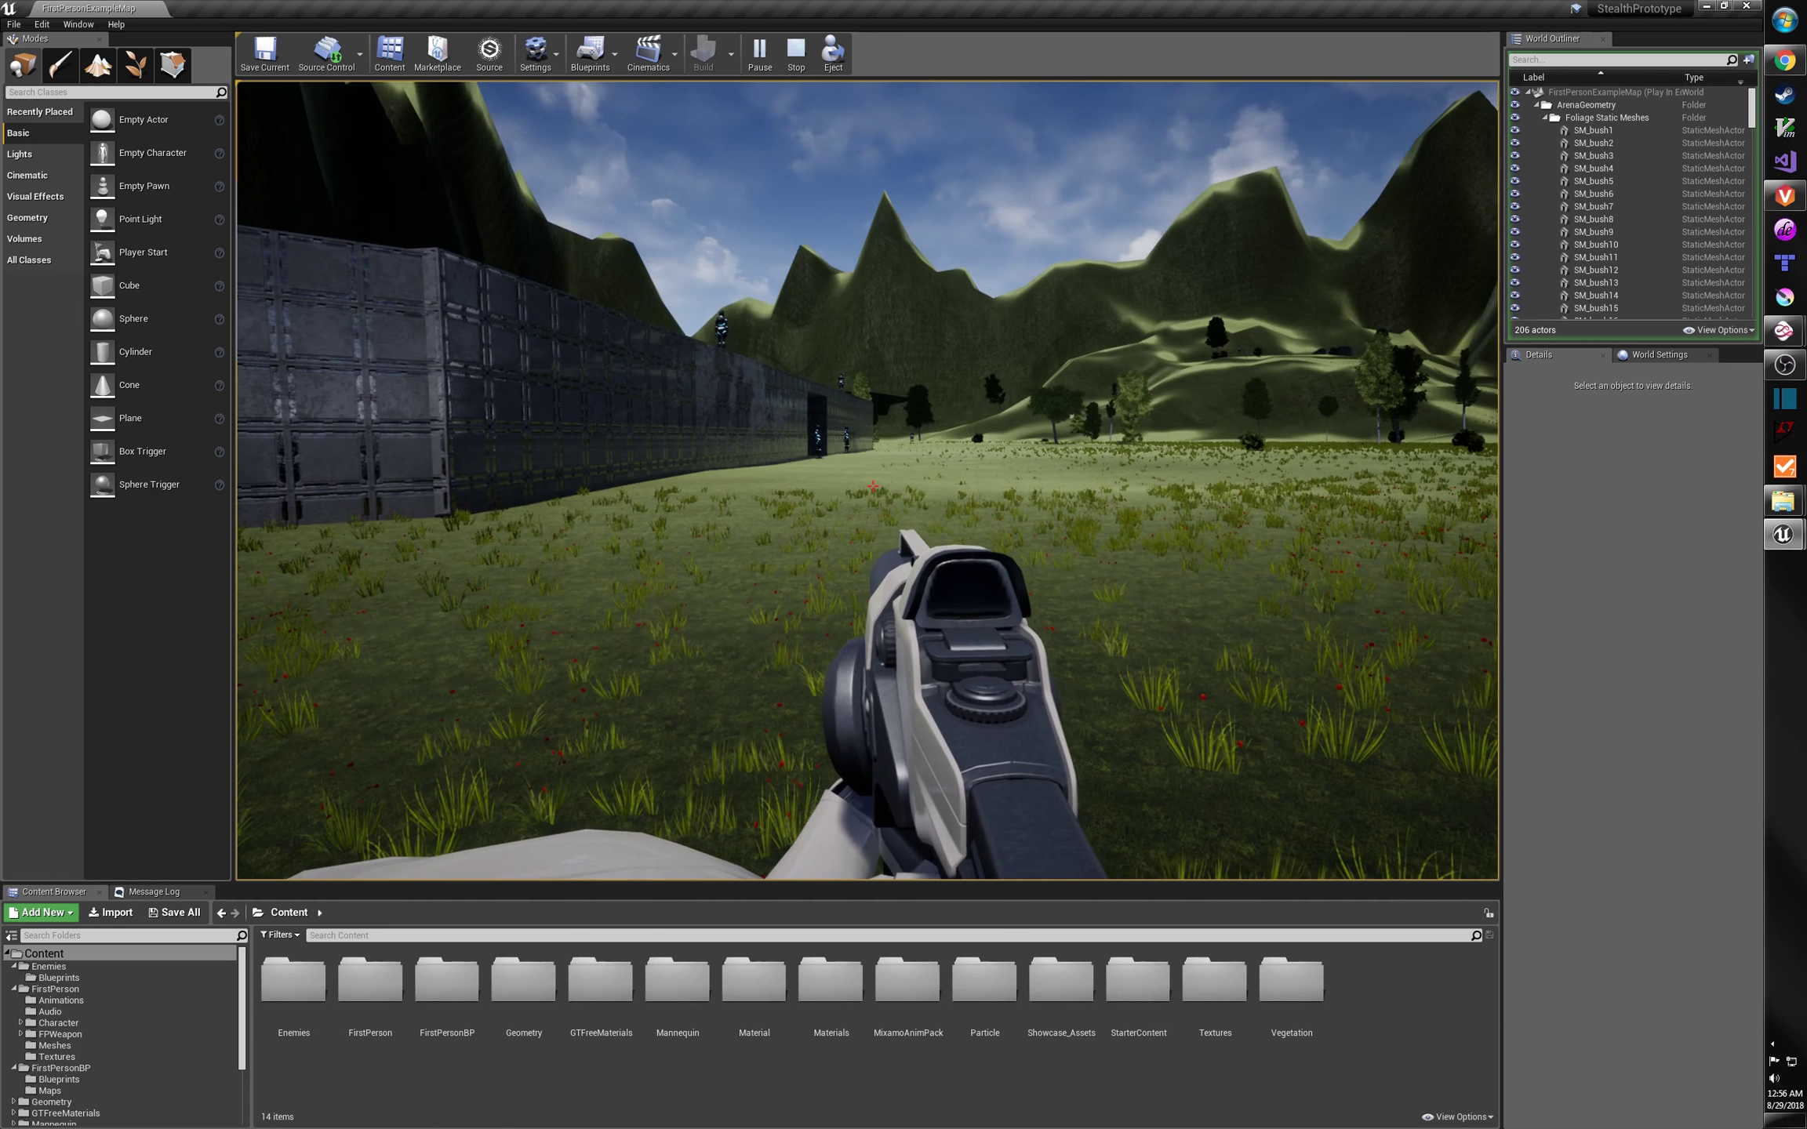
key("Escape")
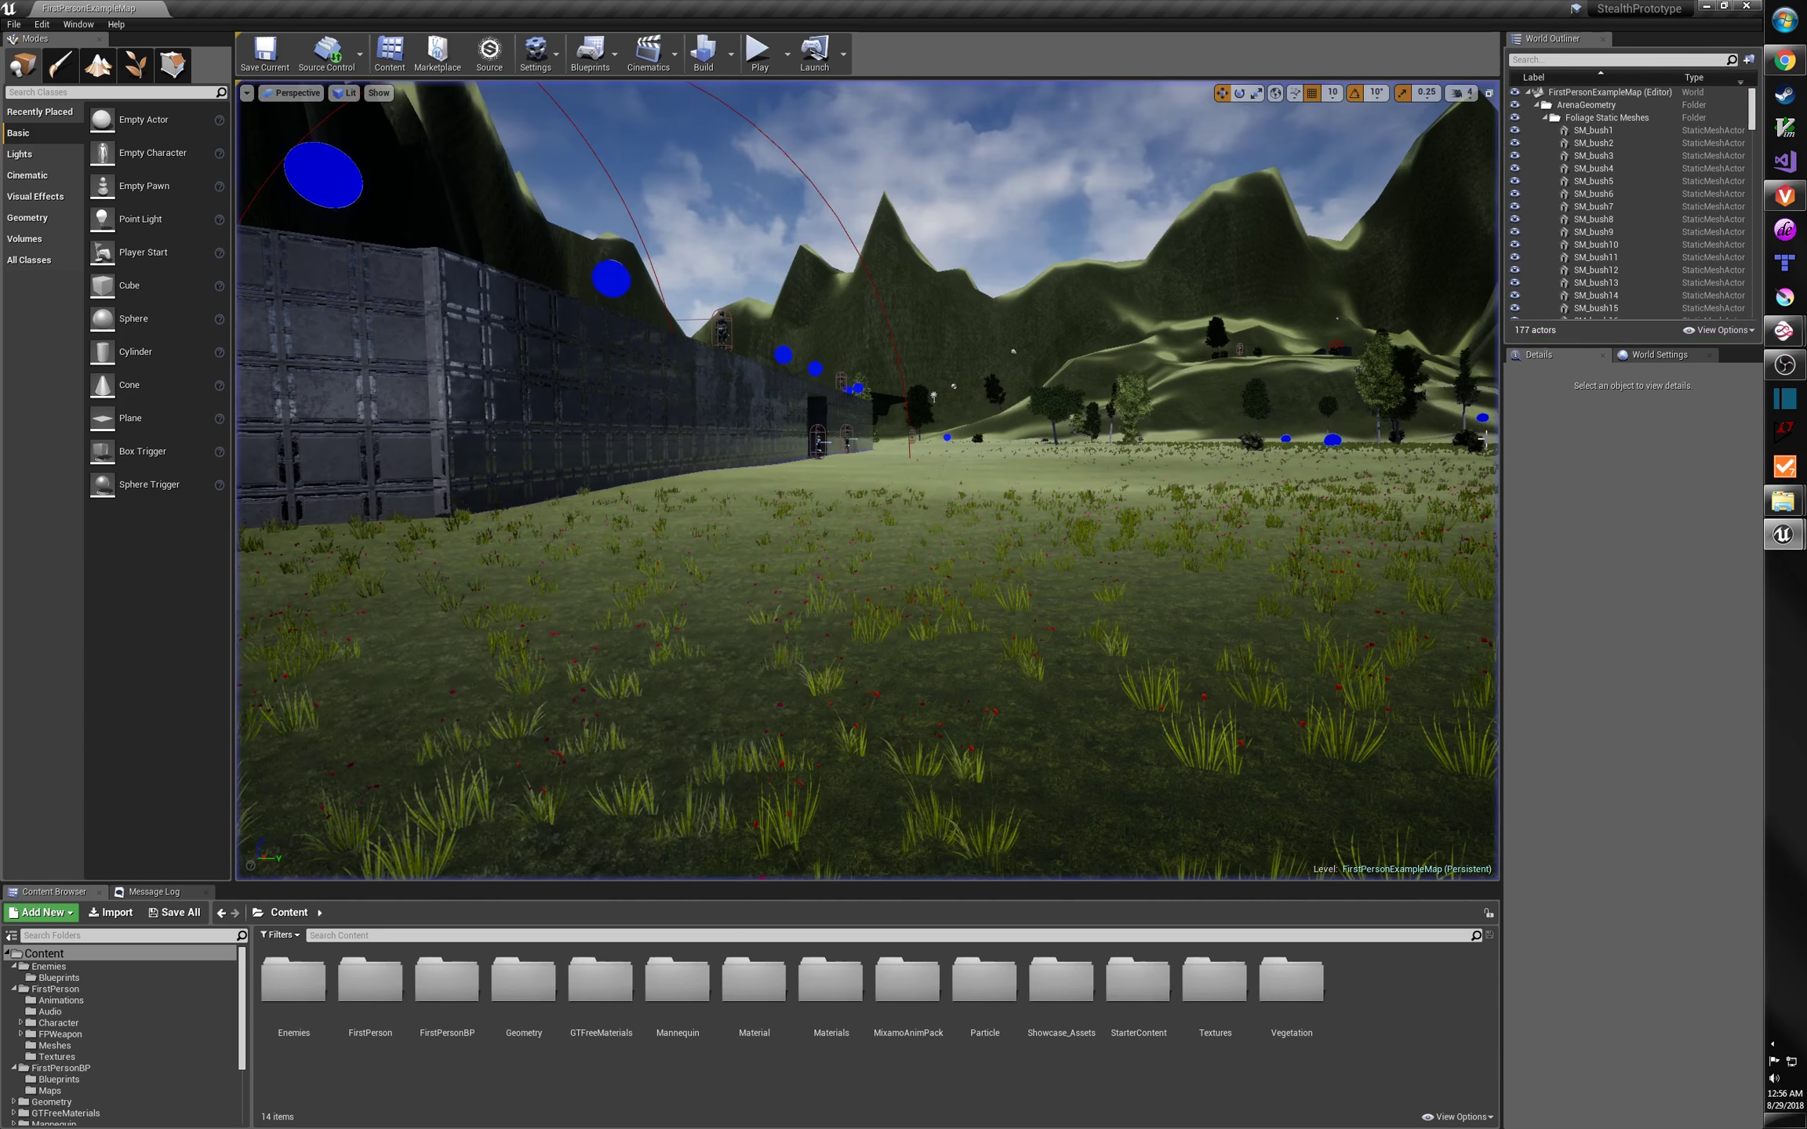
Inspect the patrol points on the compound wall by selecting WallPatrolPoint_02_2, WallPatrolPoint_03_1 and WallPatrolPoint_03_2 in turn.
right_click_drag(1490, 326, 1251, 408)
key("w")
key("e")
key("d")
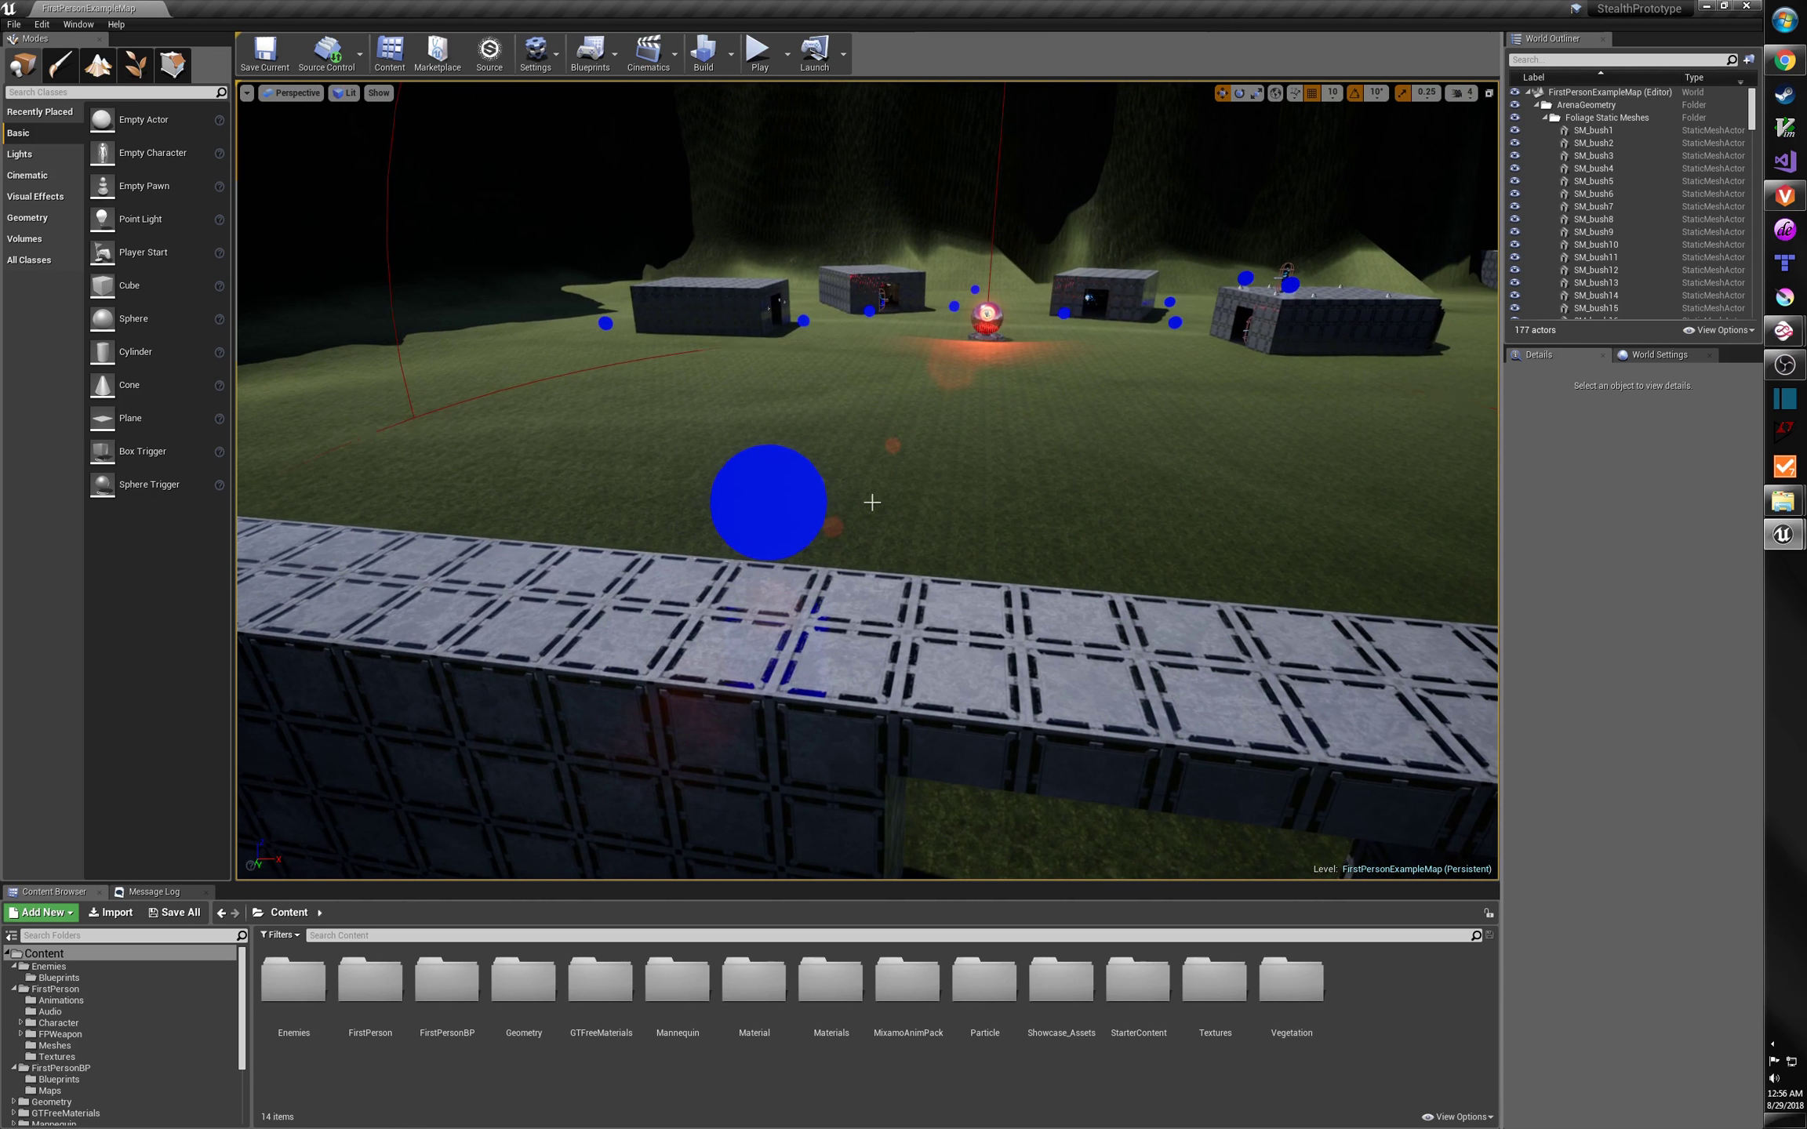
left_click(781, 498)
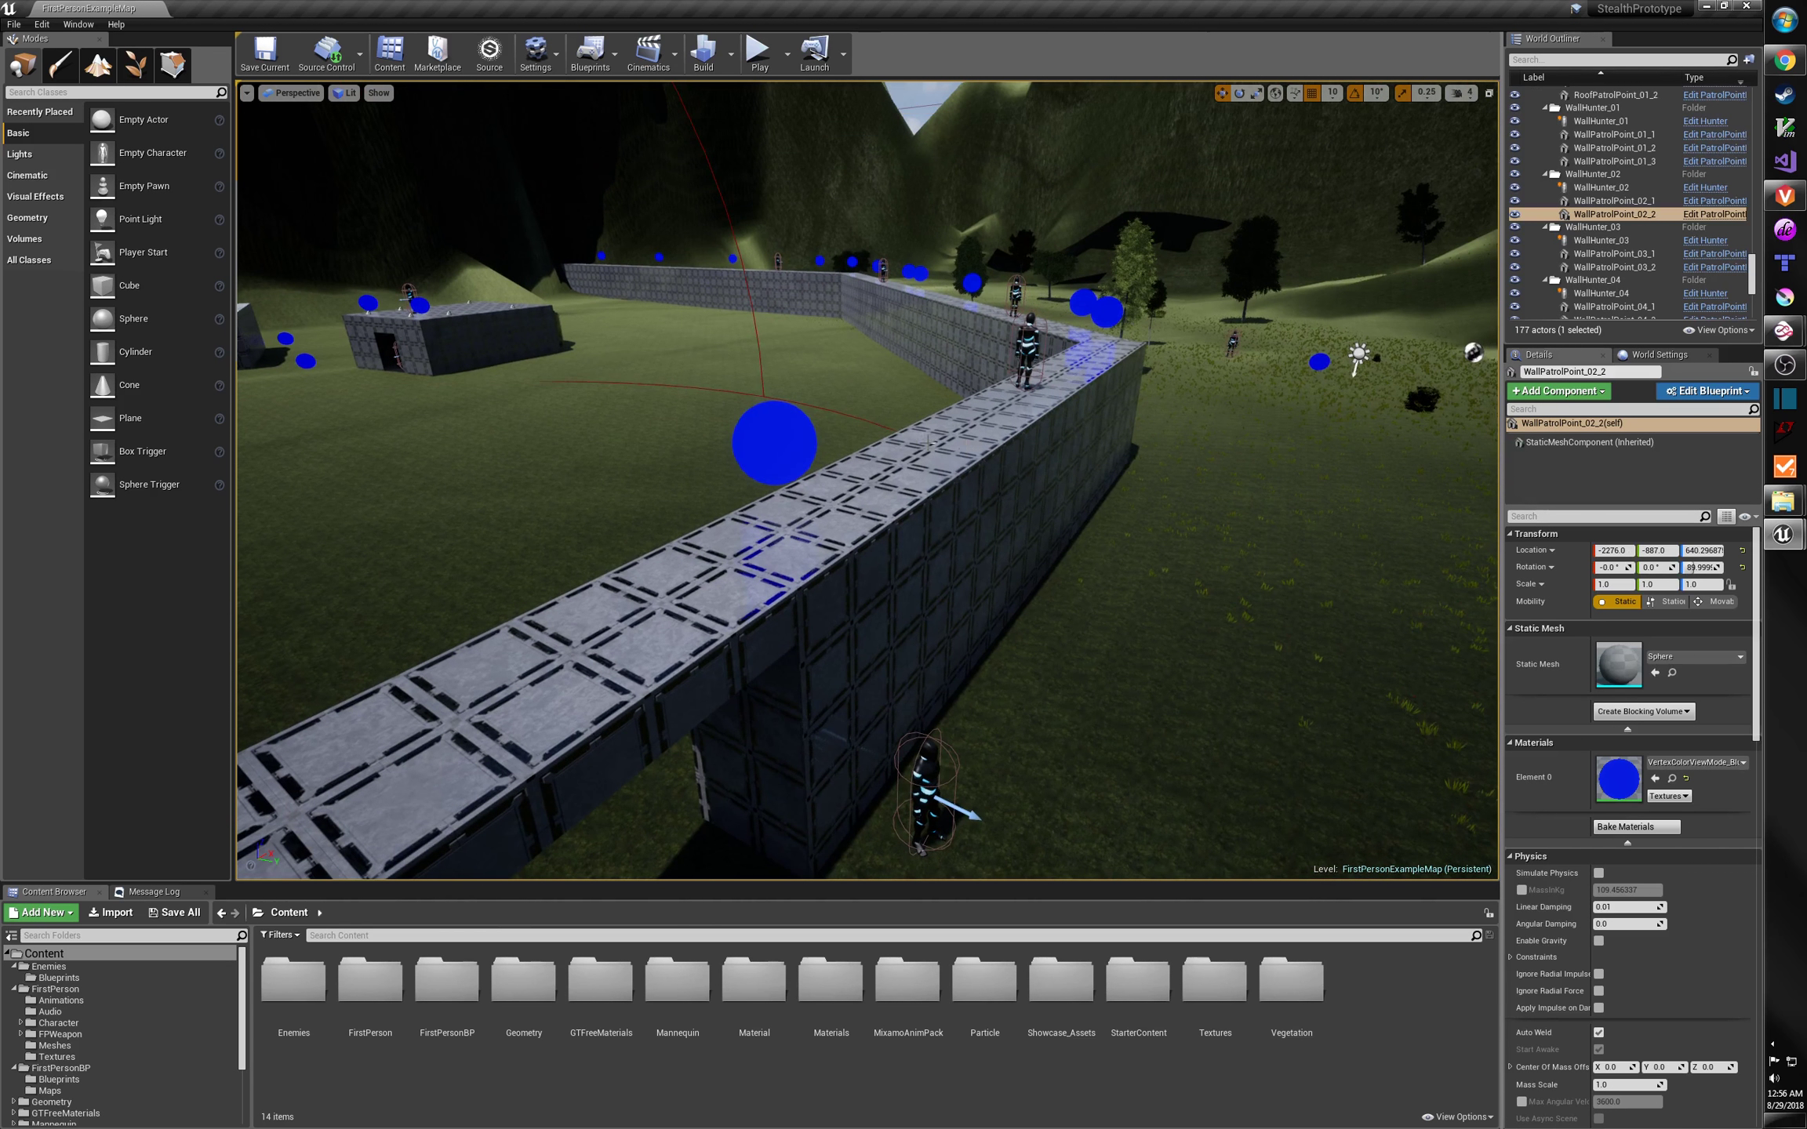
left_click(799, 441)
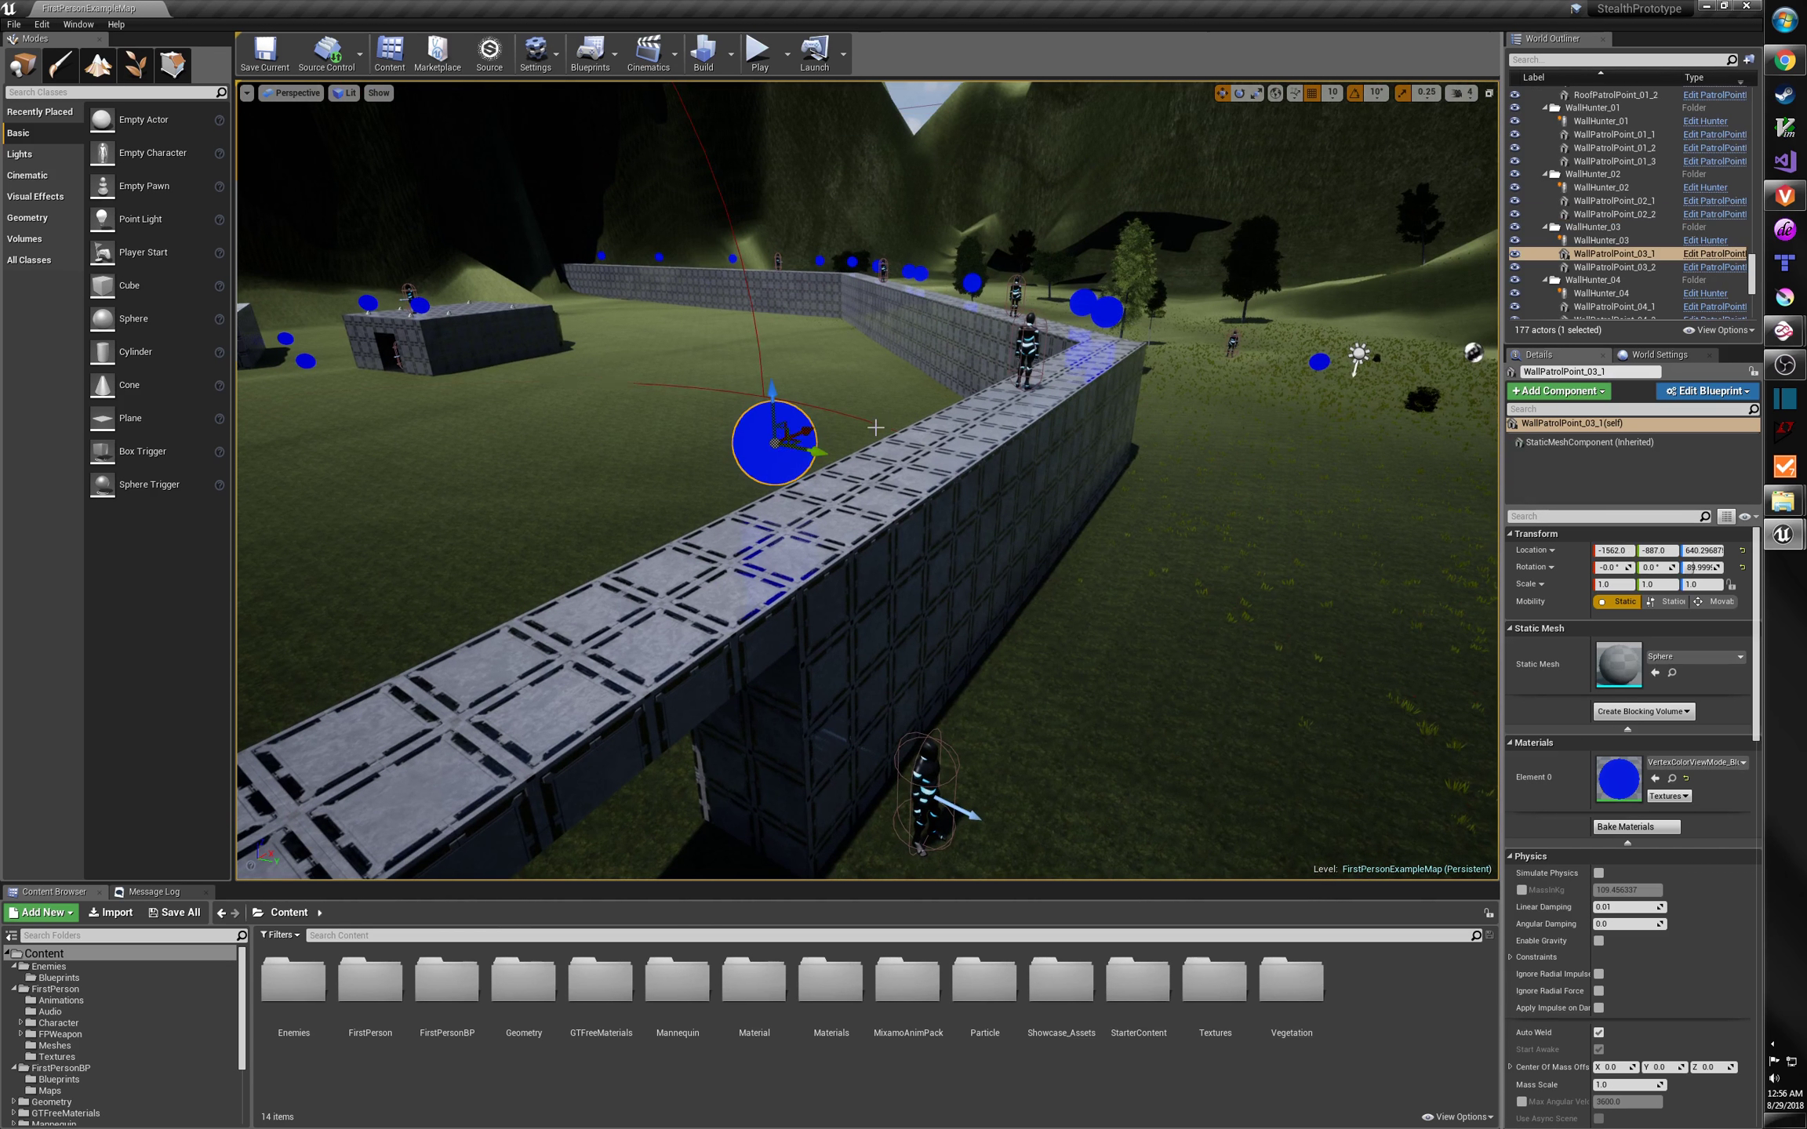
left_click(1108, 312)
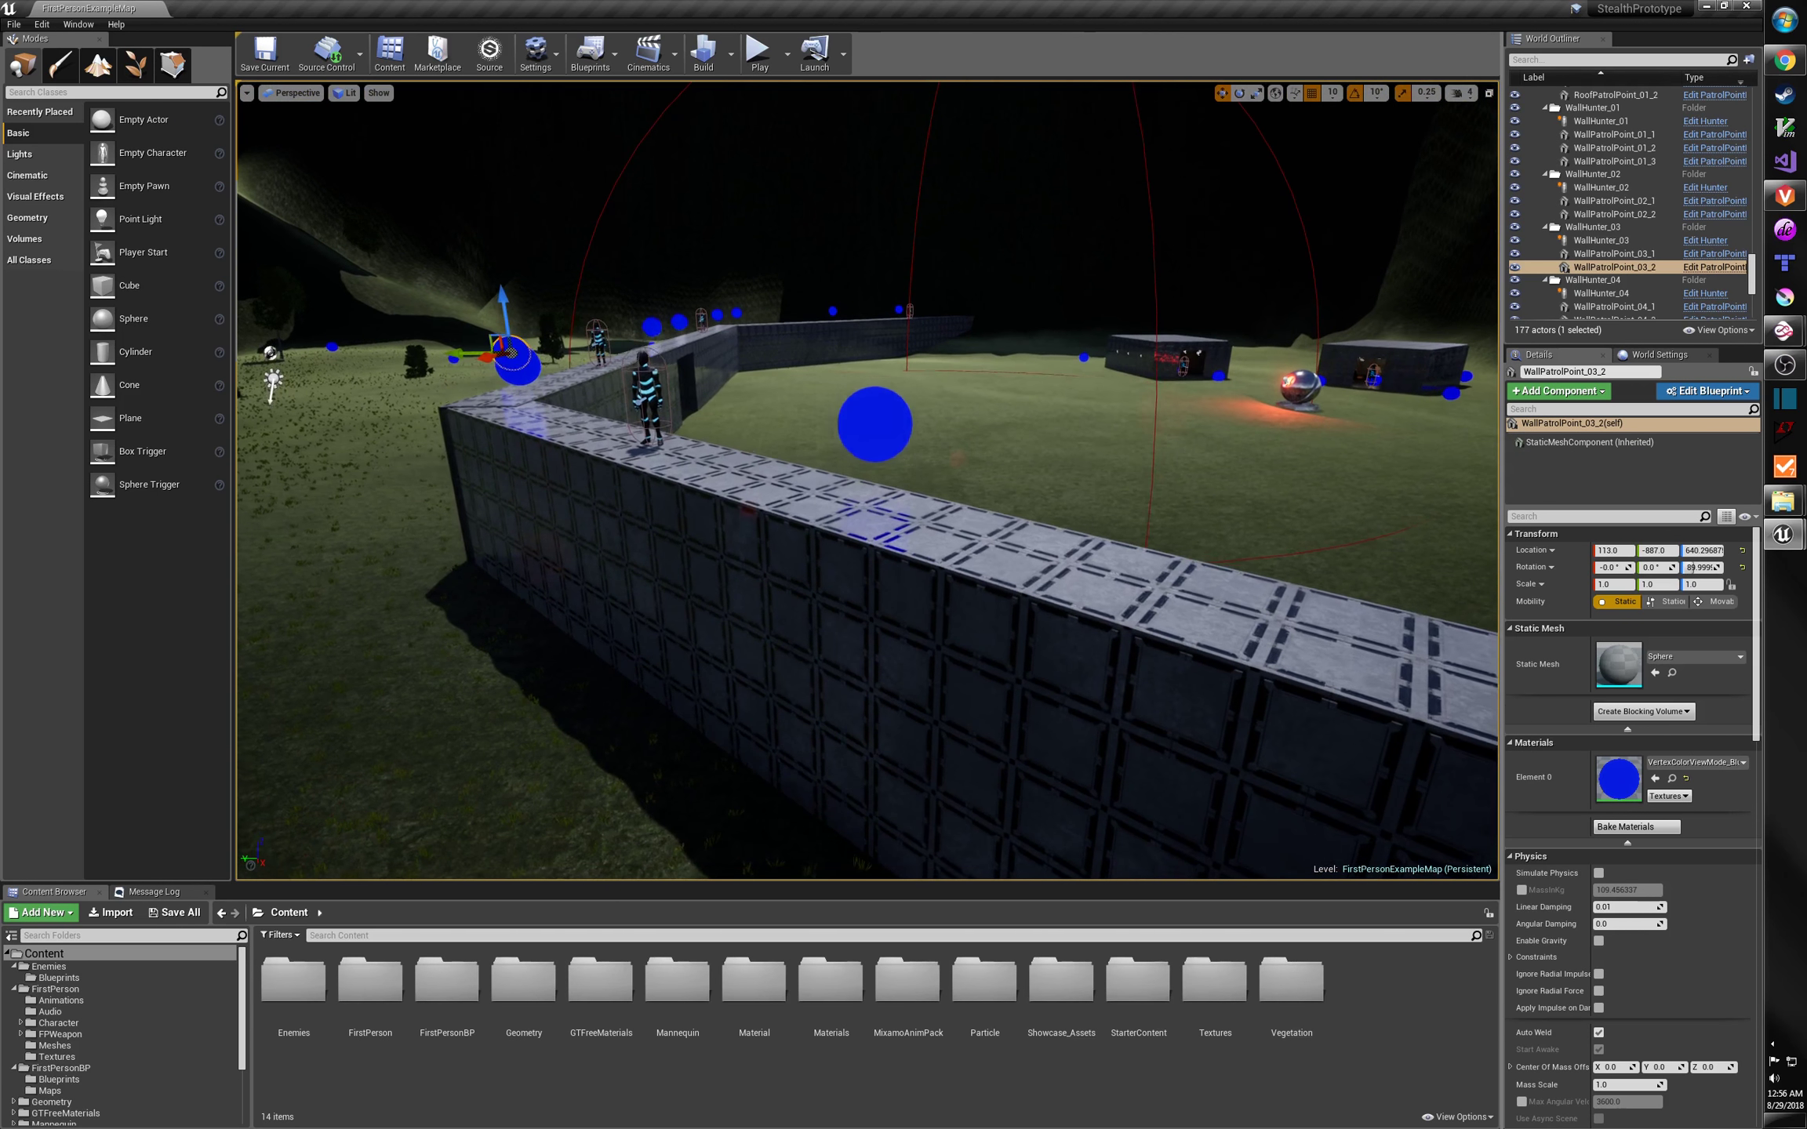
View the hunter standing on the wall up close and return to the overview from the start hill.
right_click_drag(866, 480, 1019, 471)
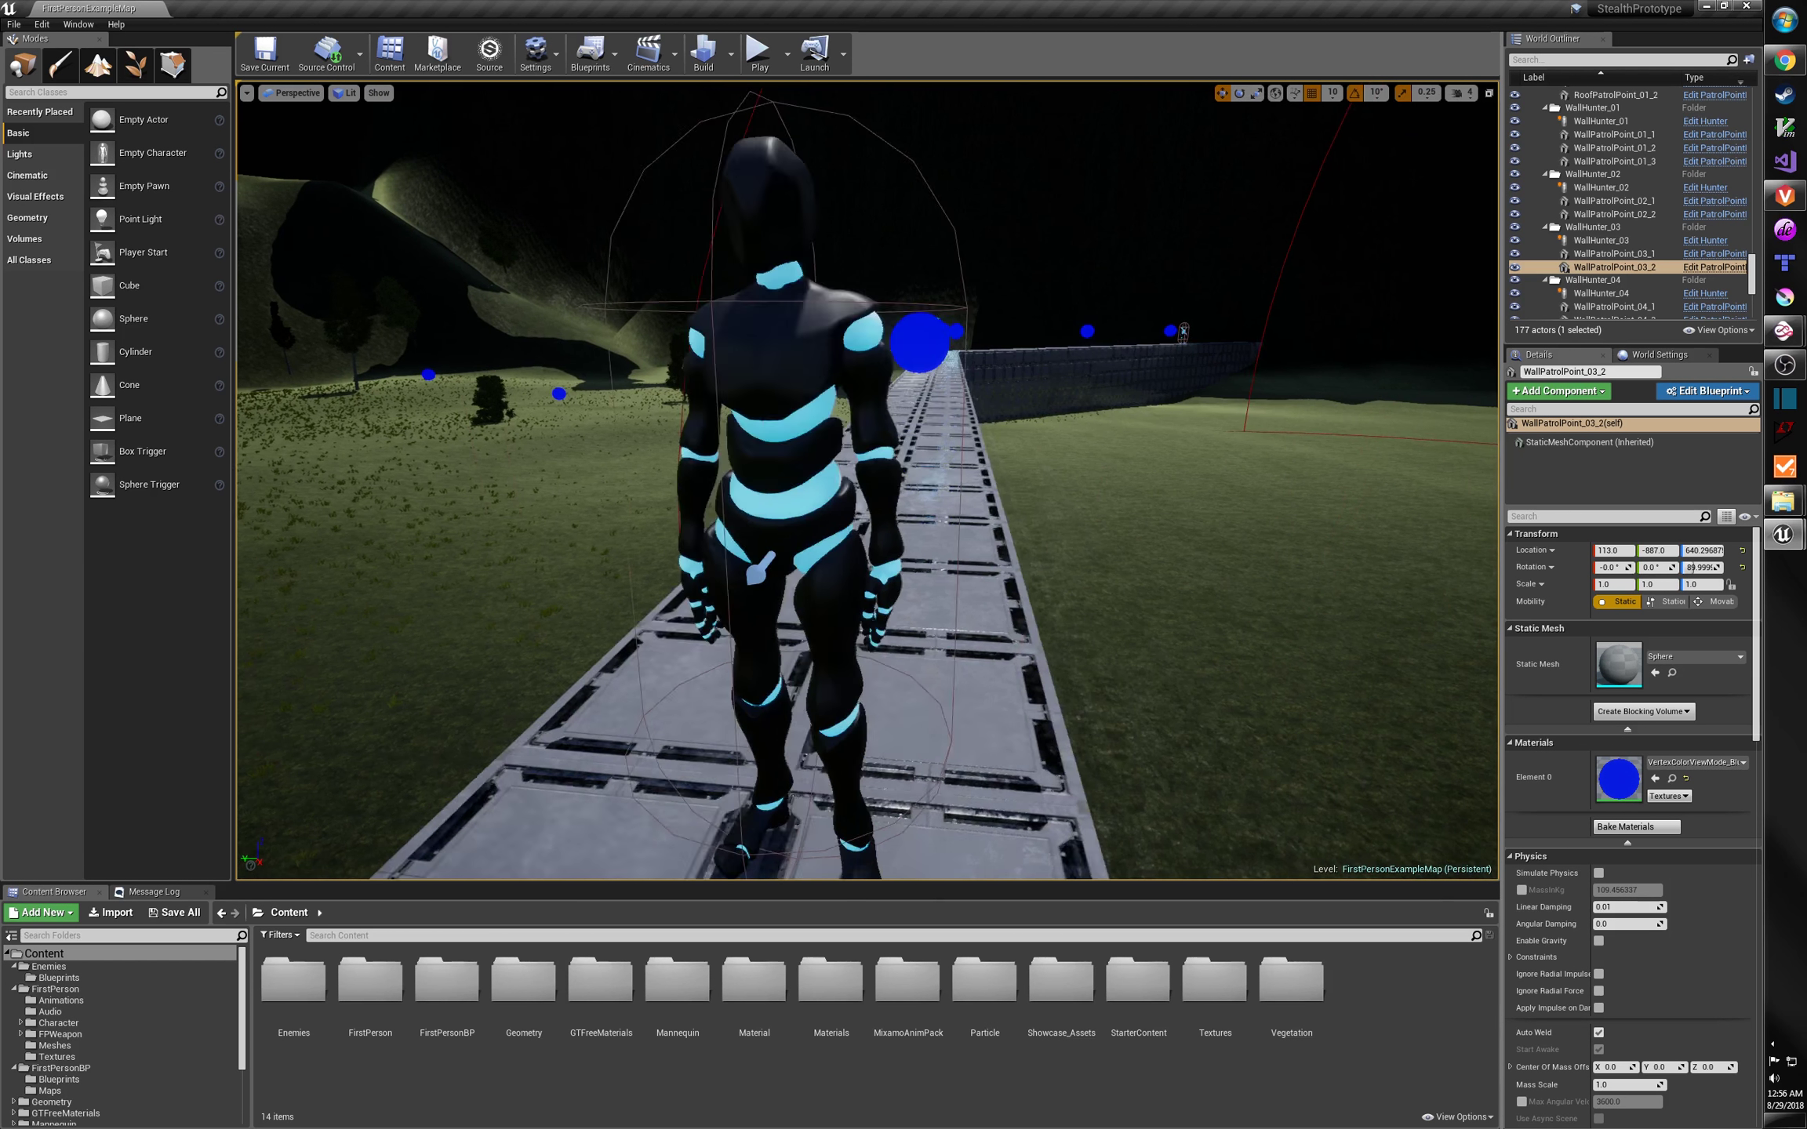
right_click_drag(867, 480, 392, 439)
key("w")
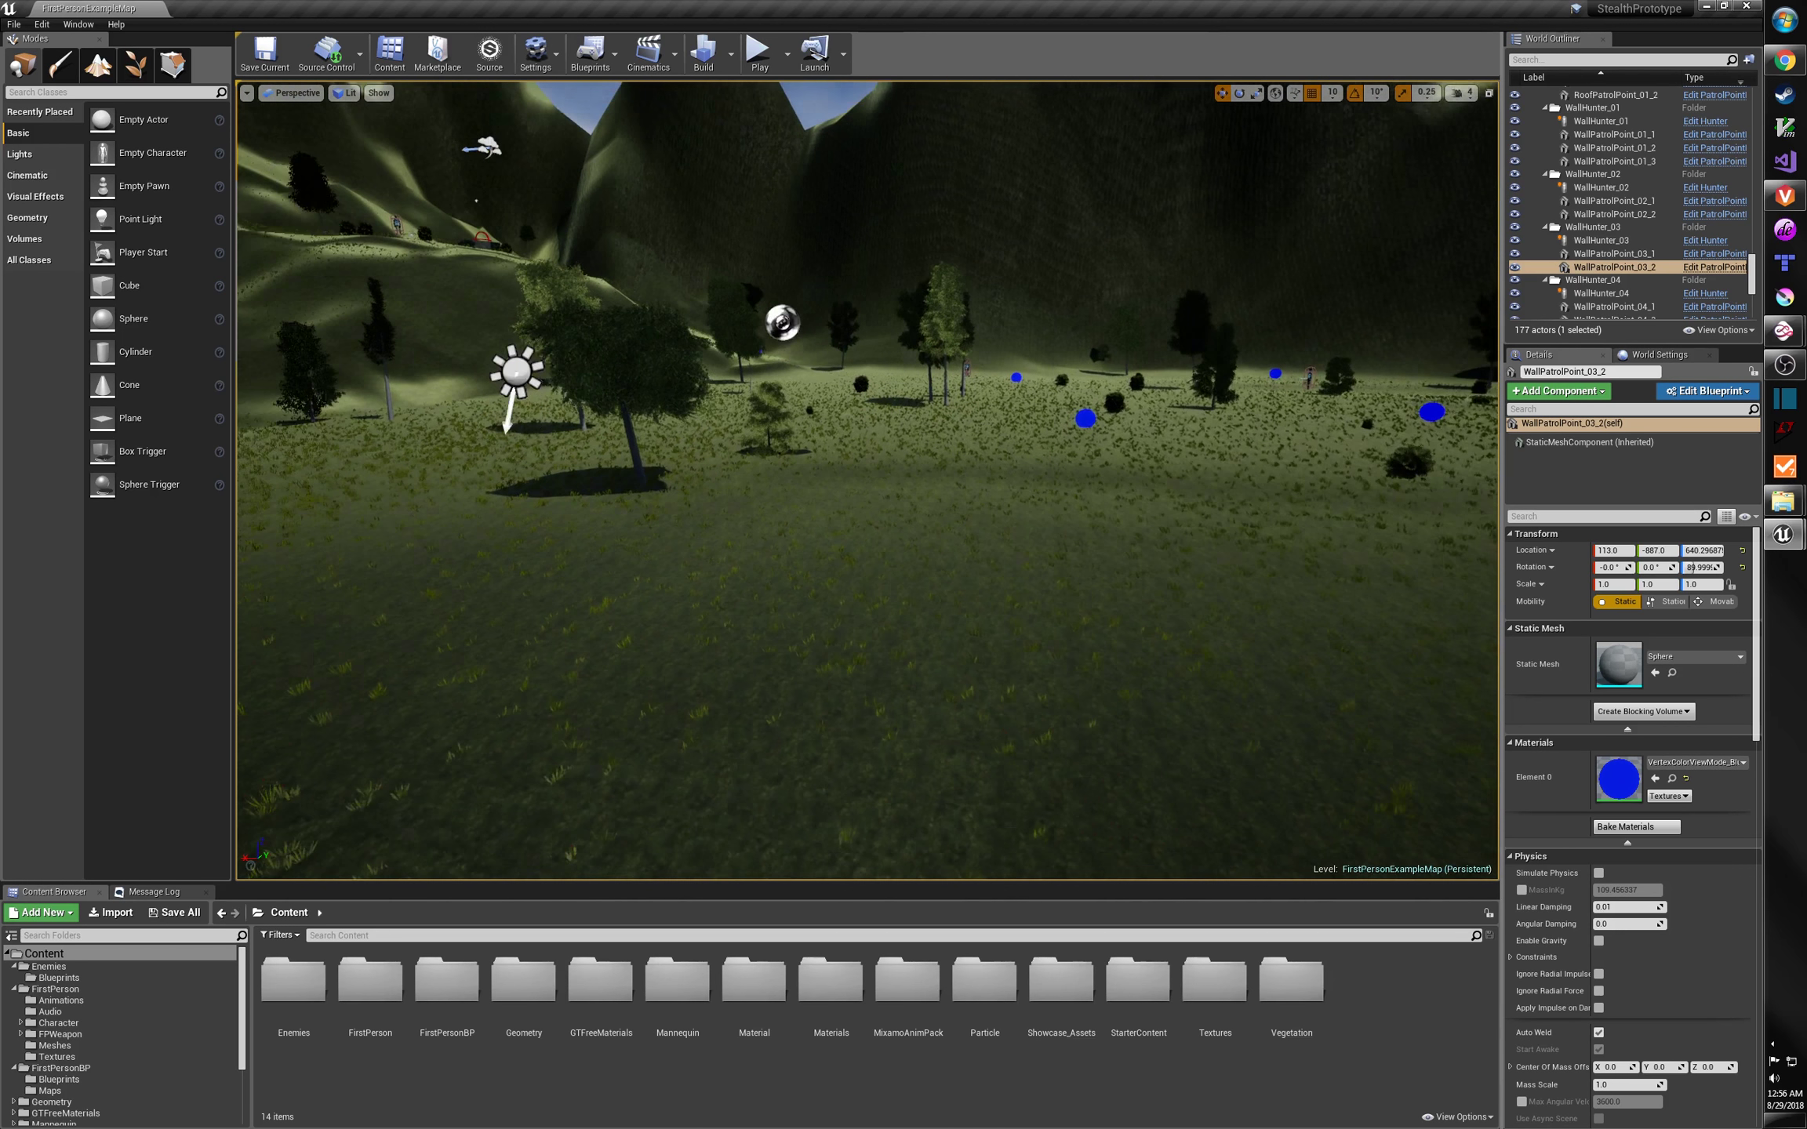
right_click_drag(745, 463, 682, 473)
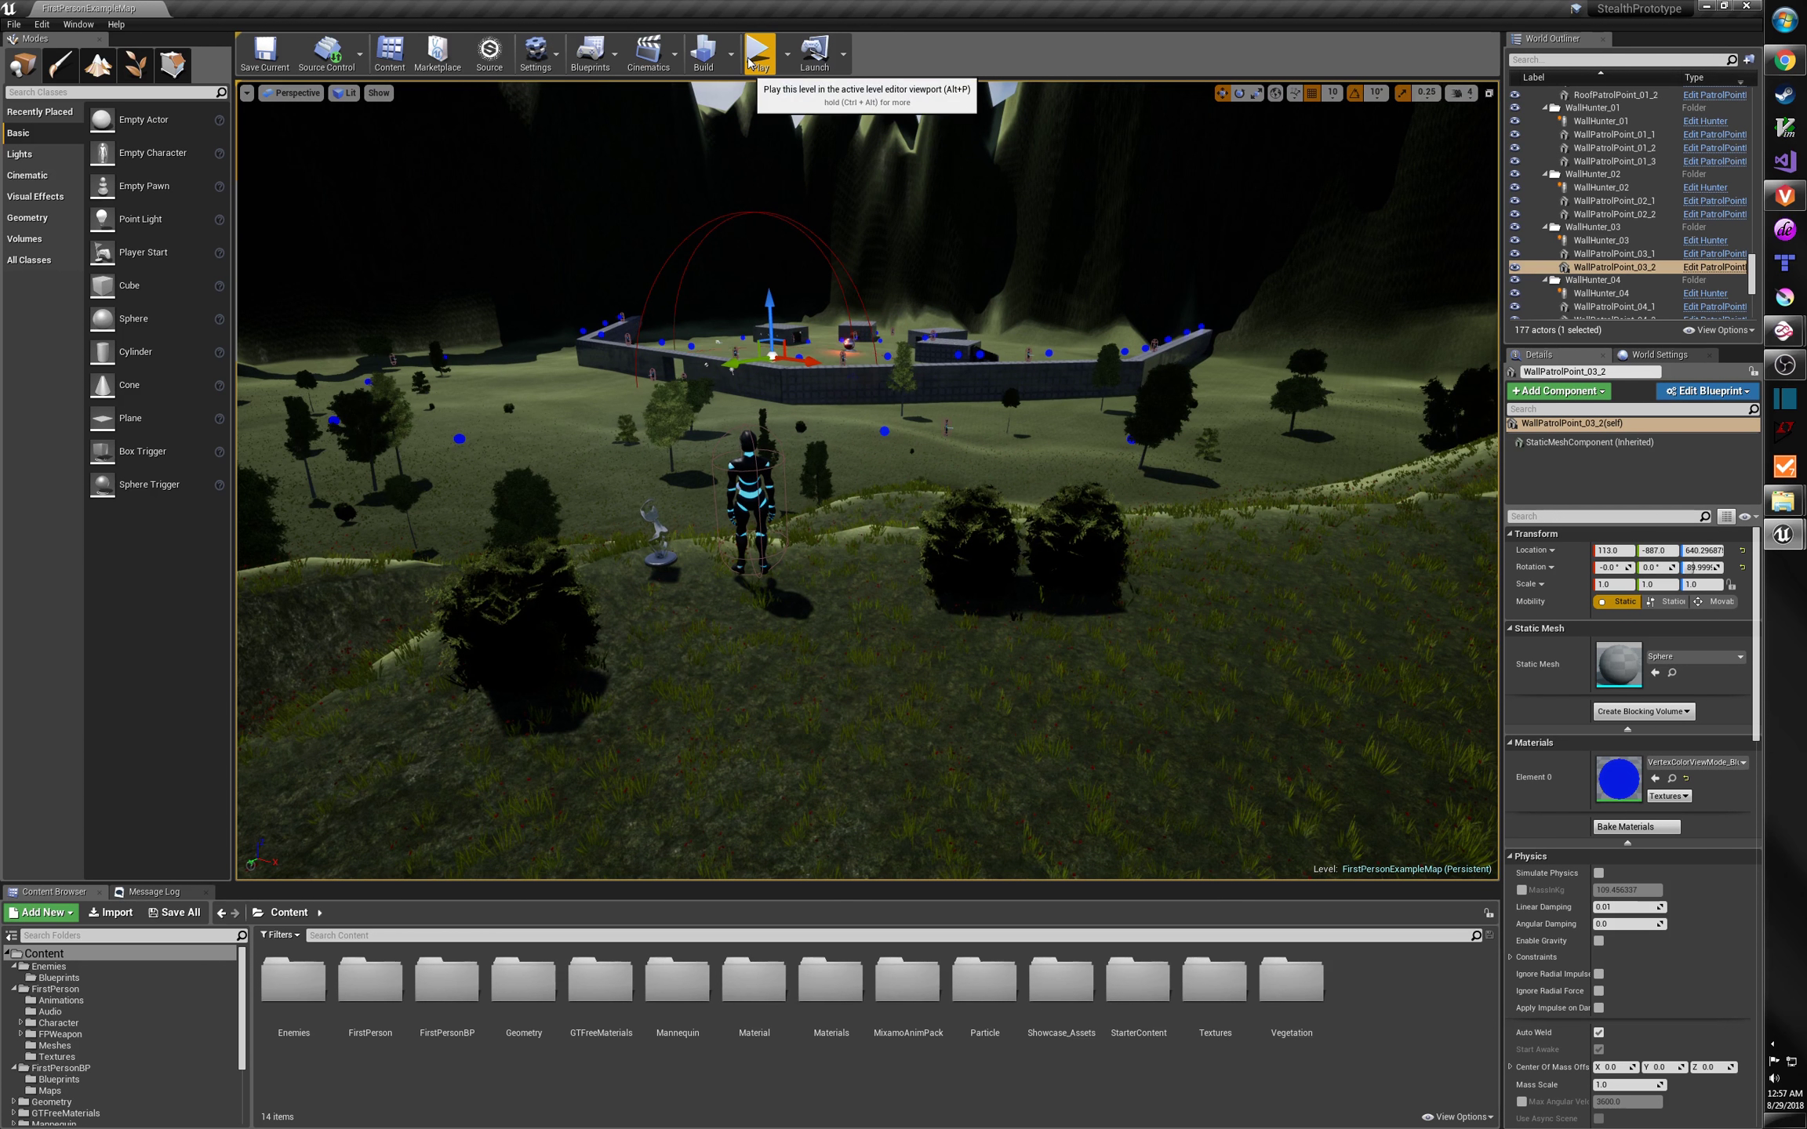
Play the level in the viewport and walk up to the statue beside the character on the start hill.
left_click(749, 61)
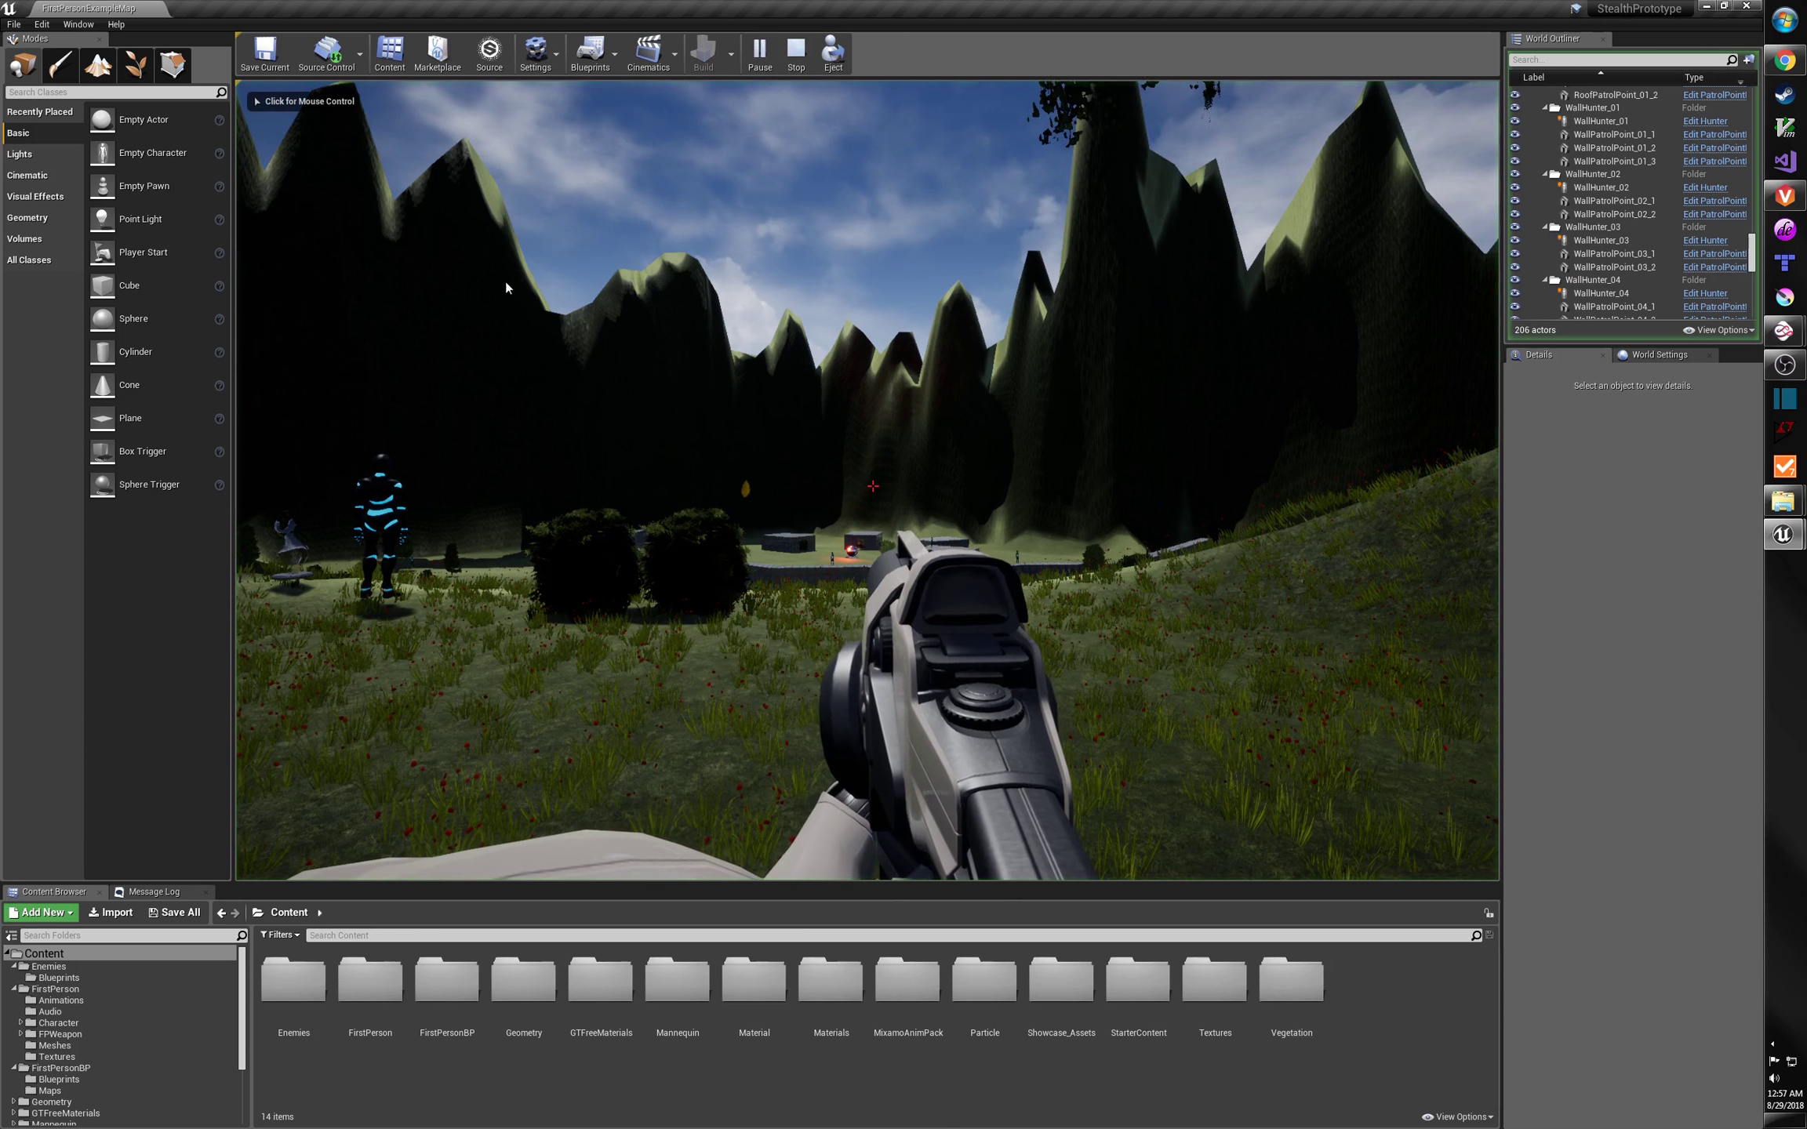
left_click(566, 284)
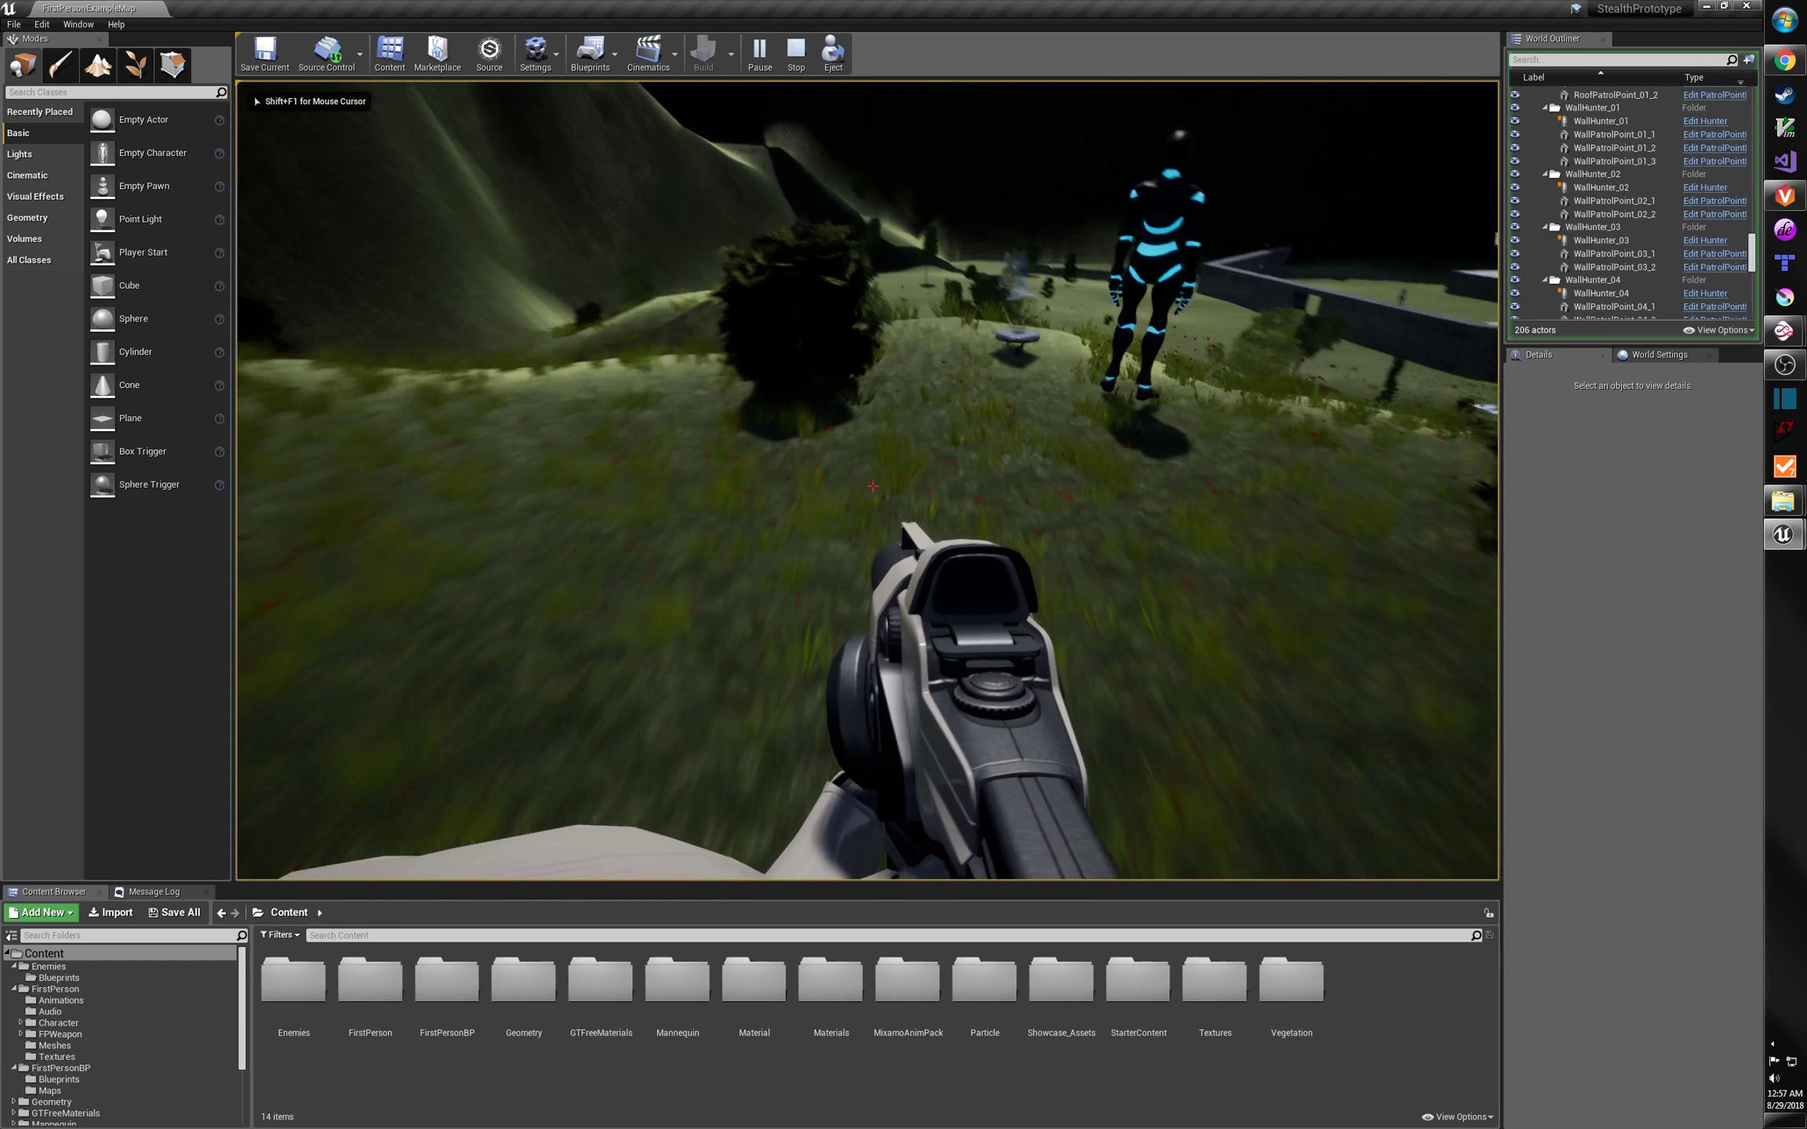
key("w")
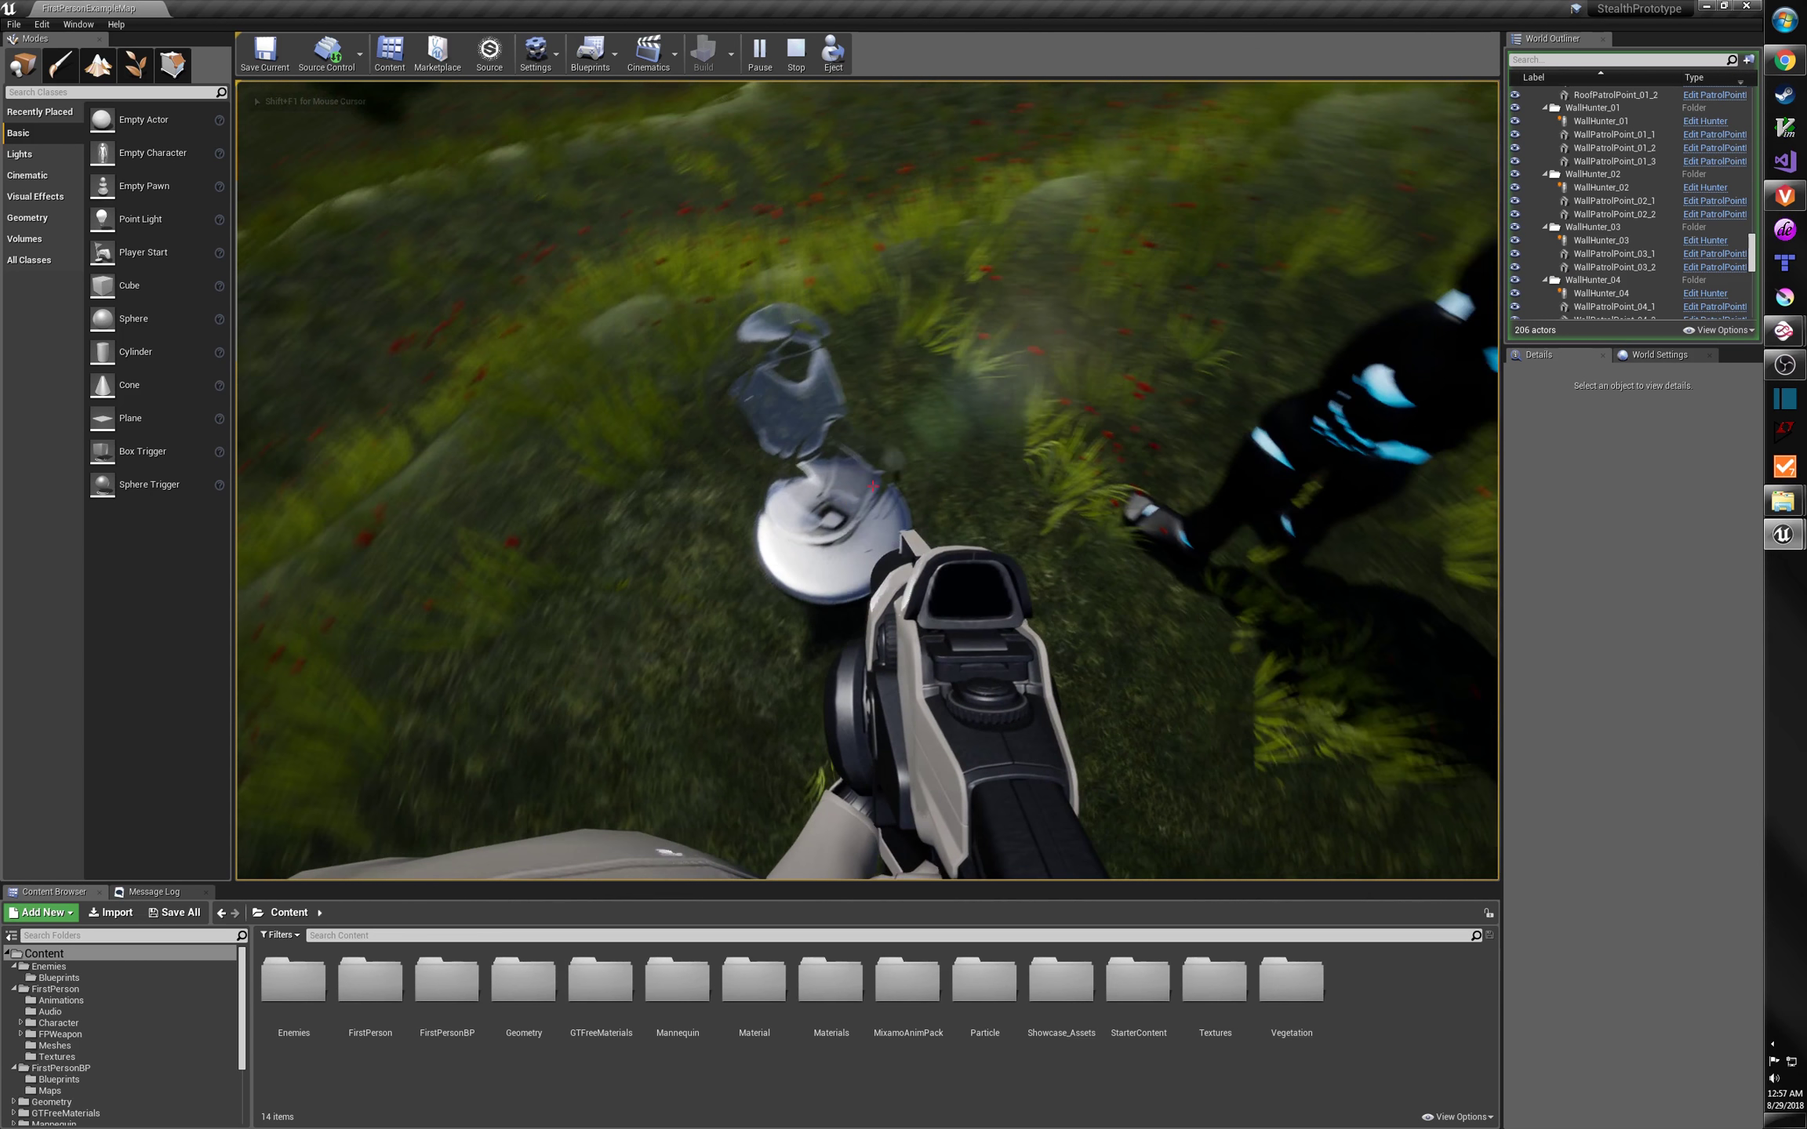
key("a")
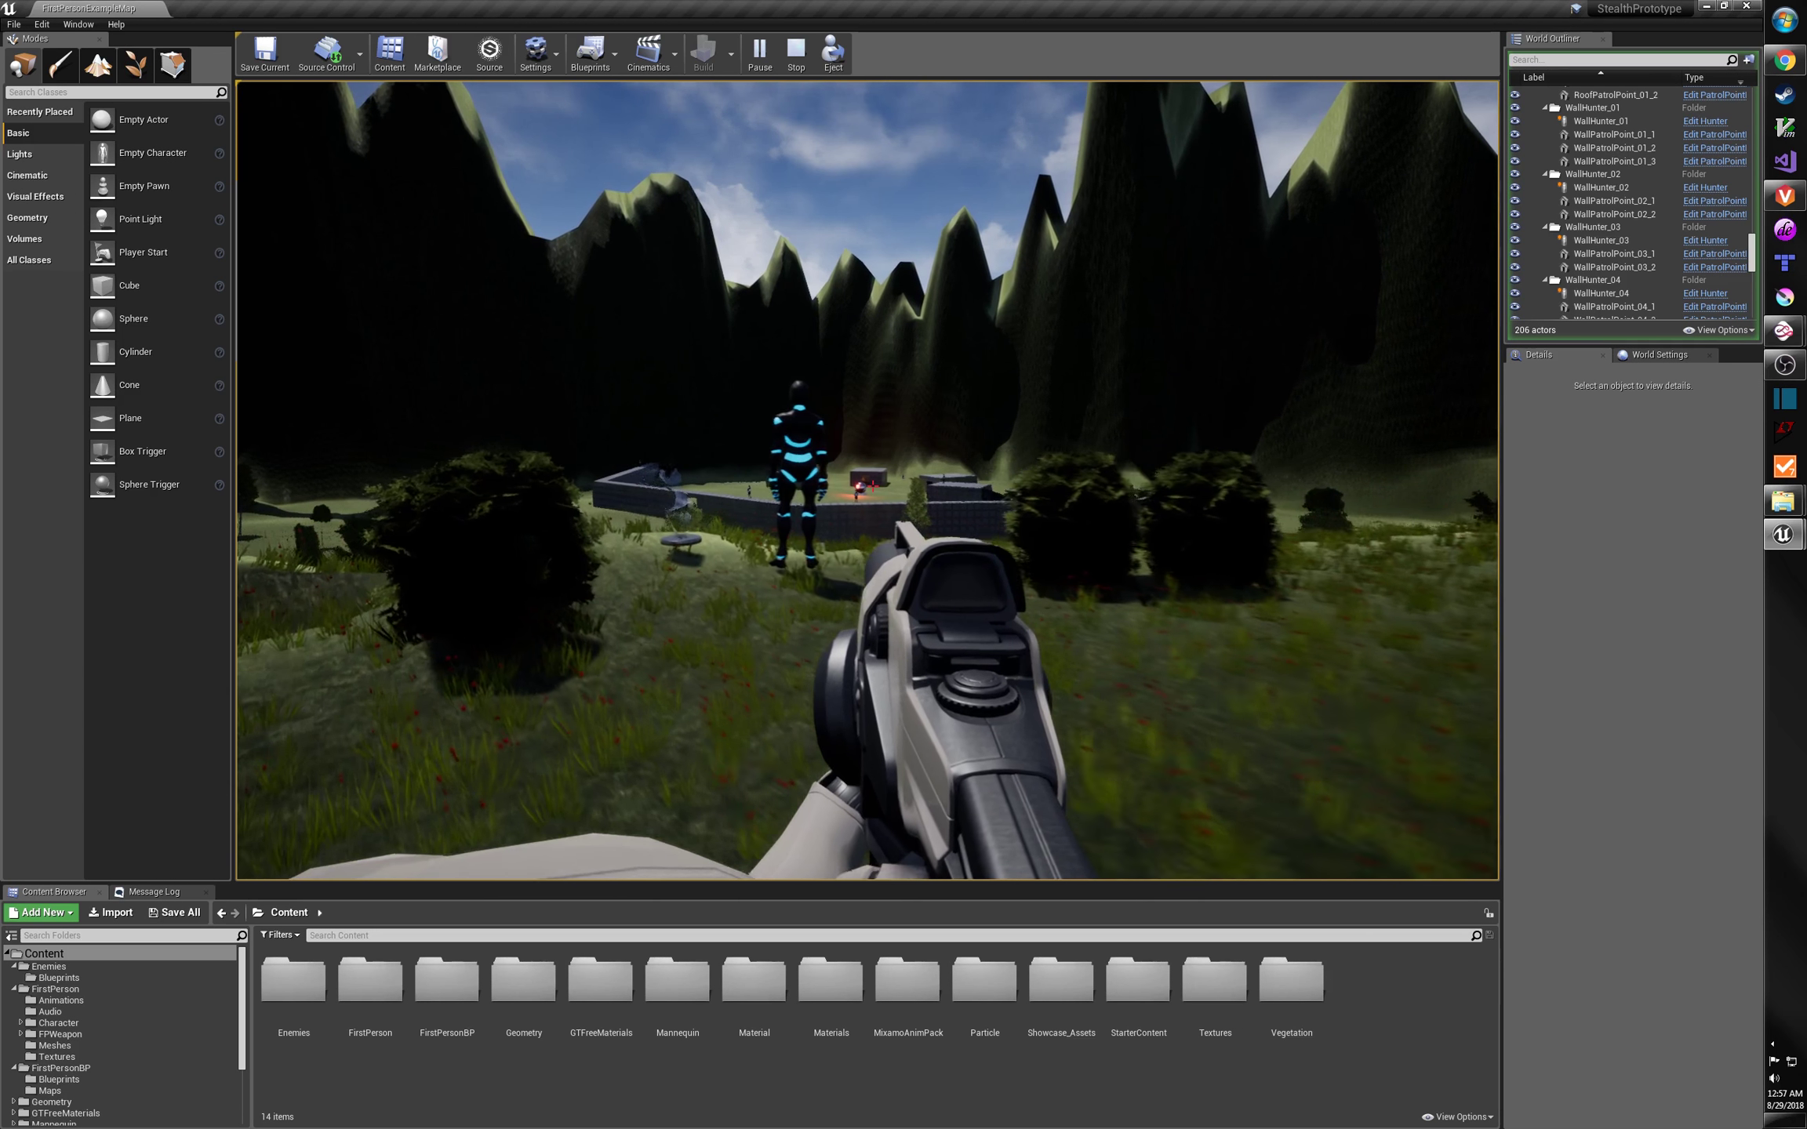
Examine the standing character and the statue up close and from farther back on the start hill.
key("w")
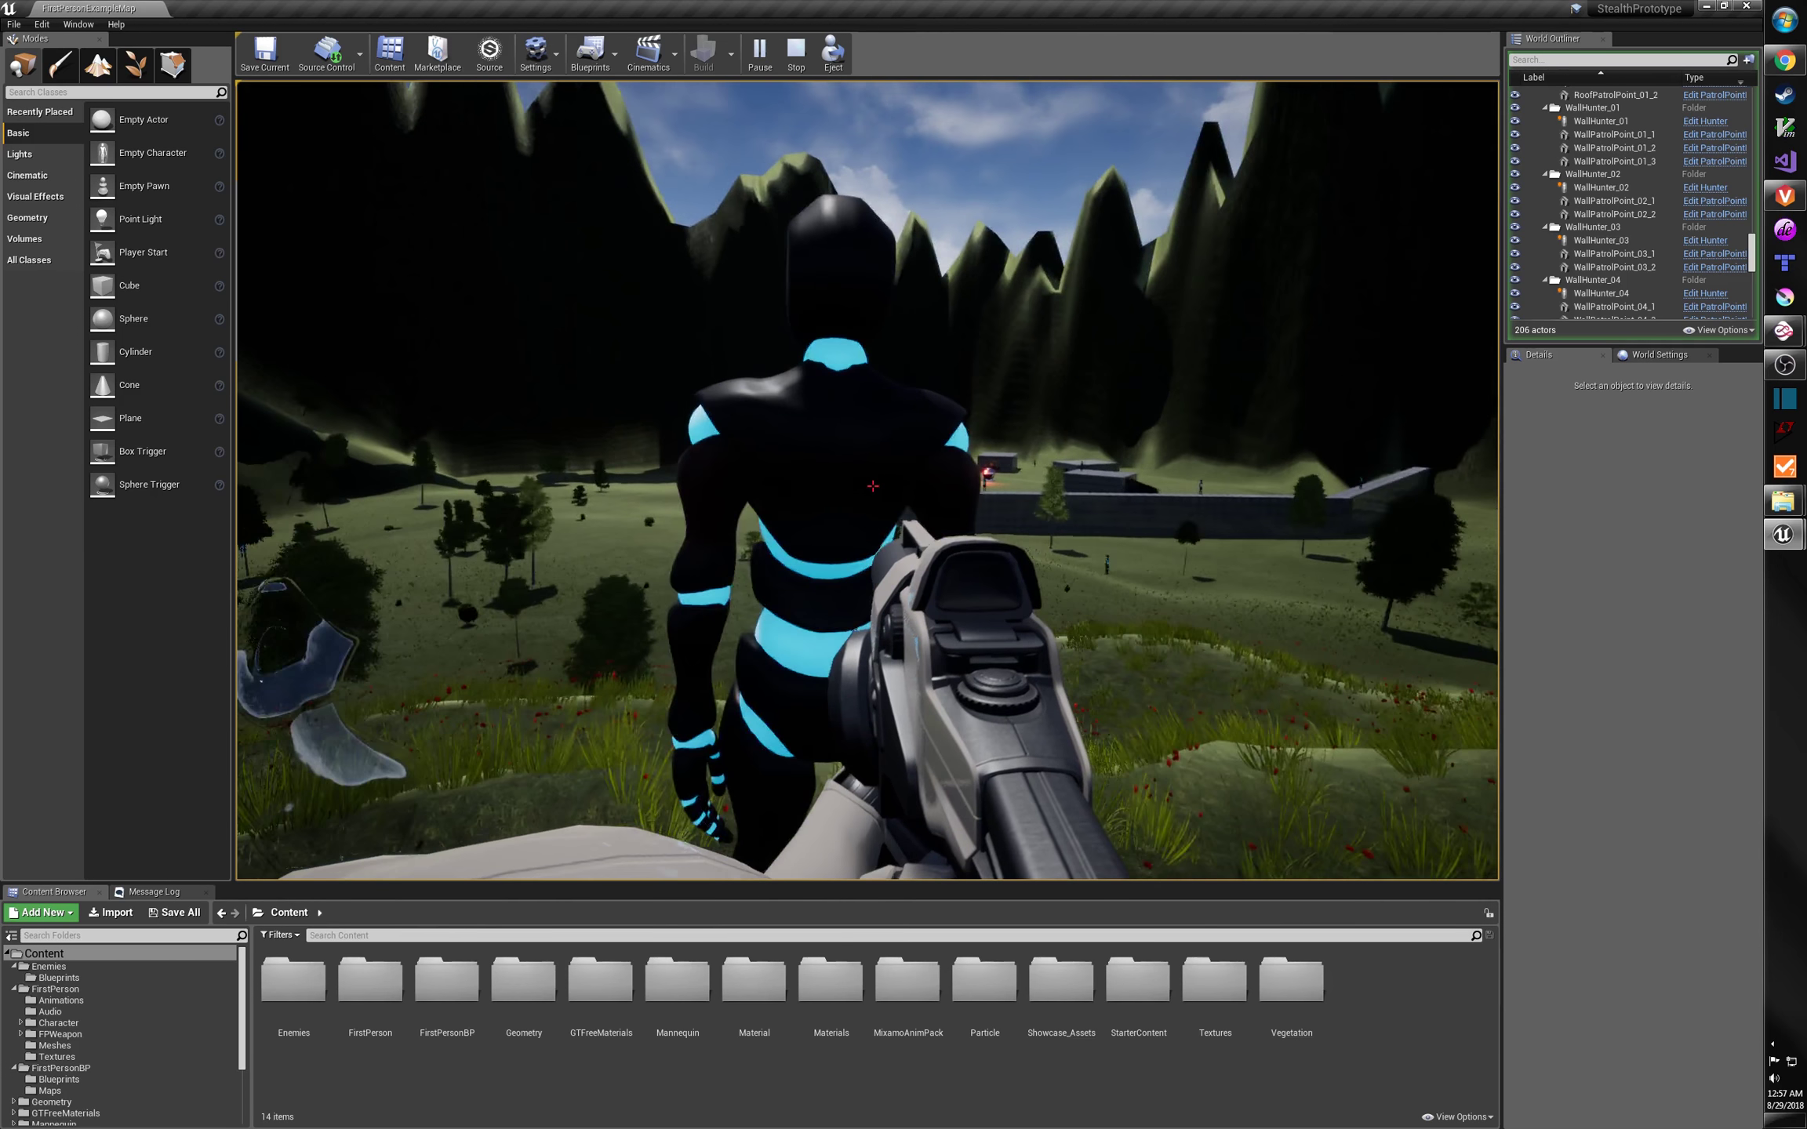
key("w")
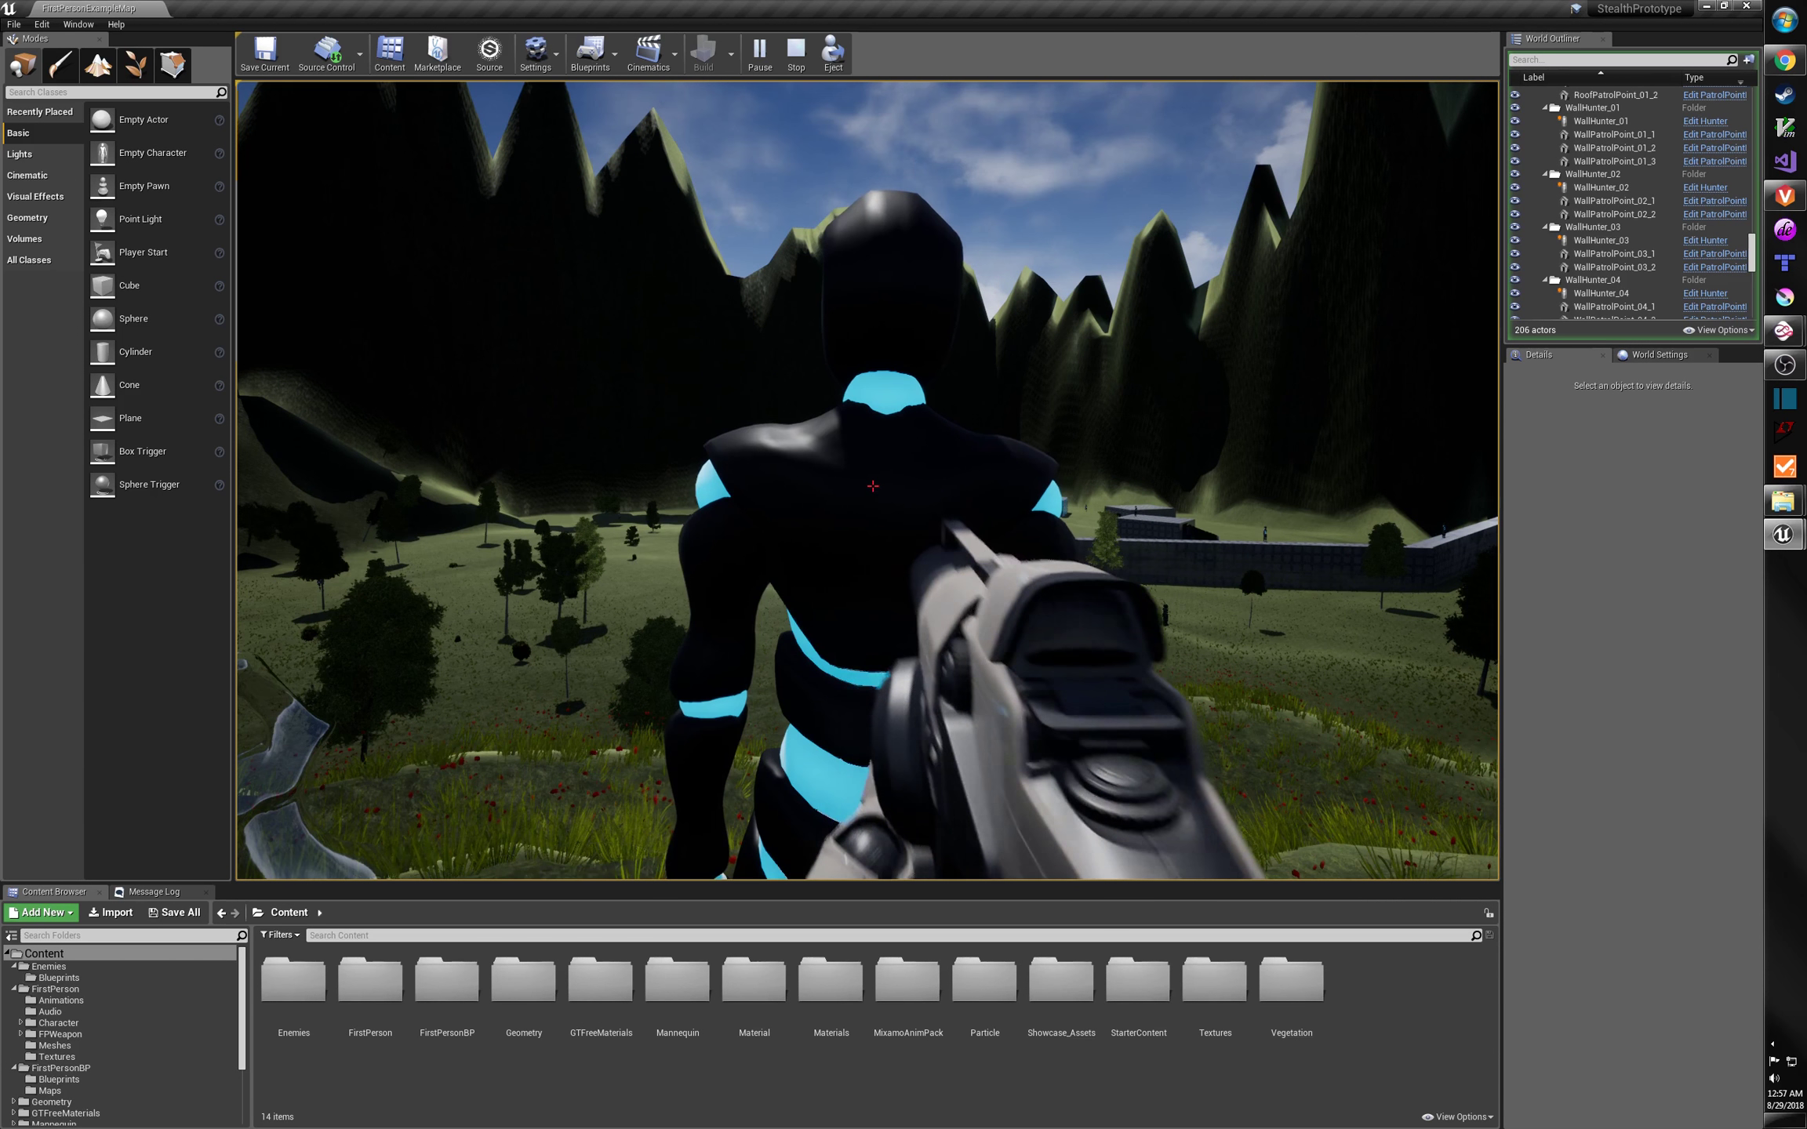
key("s")
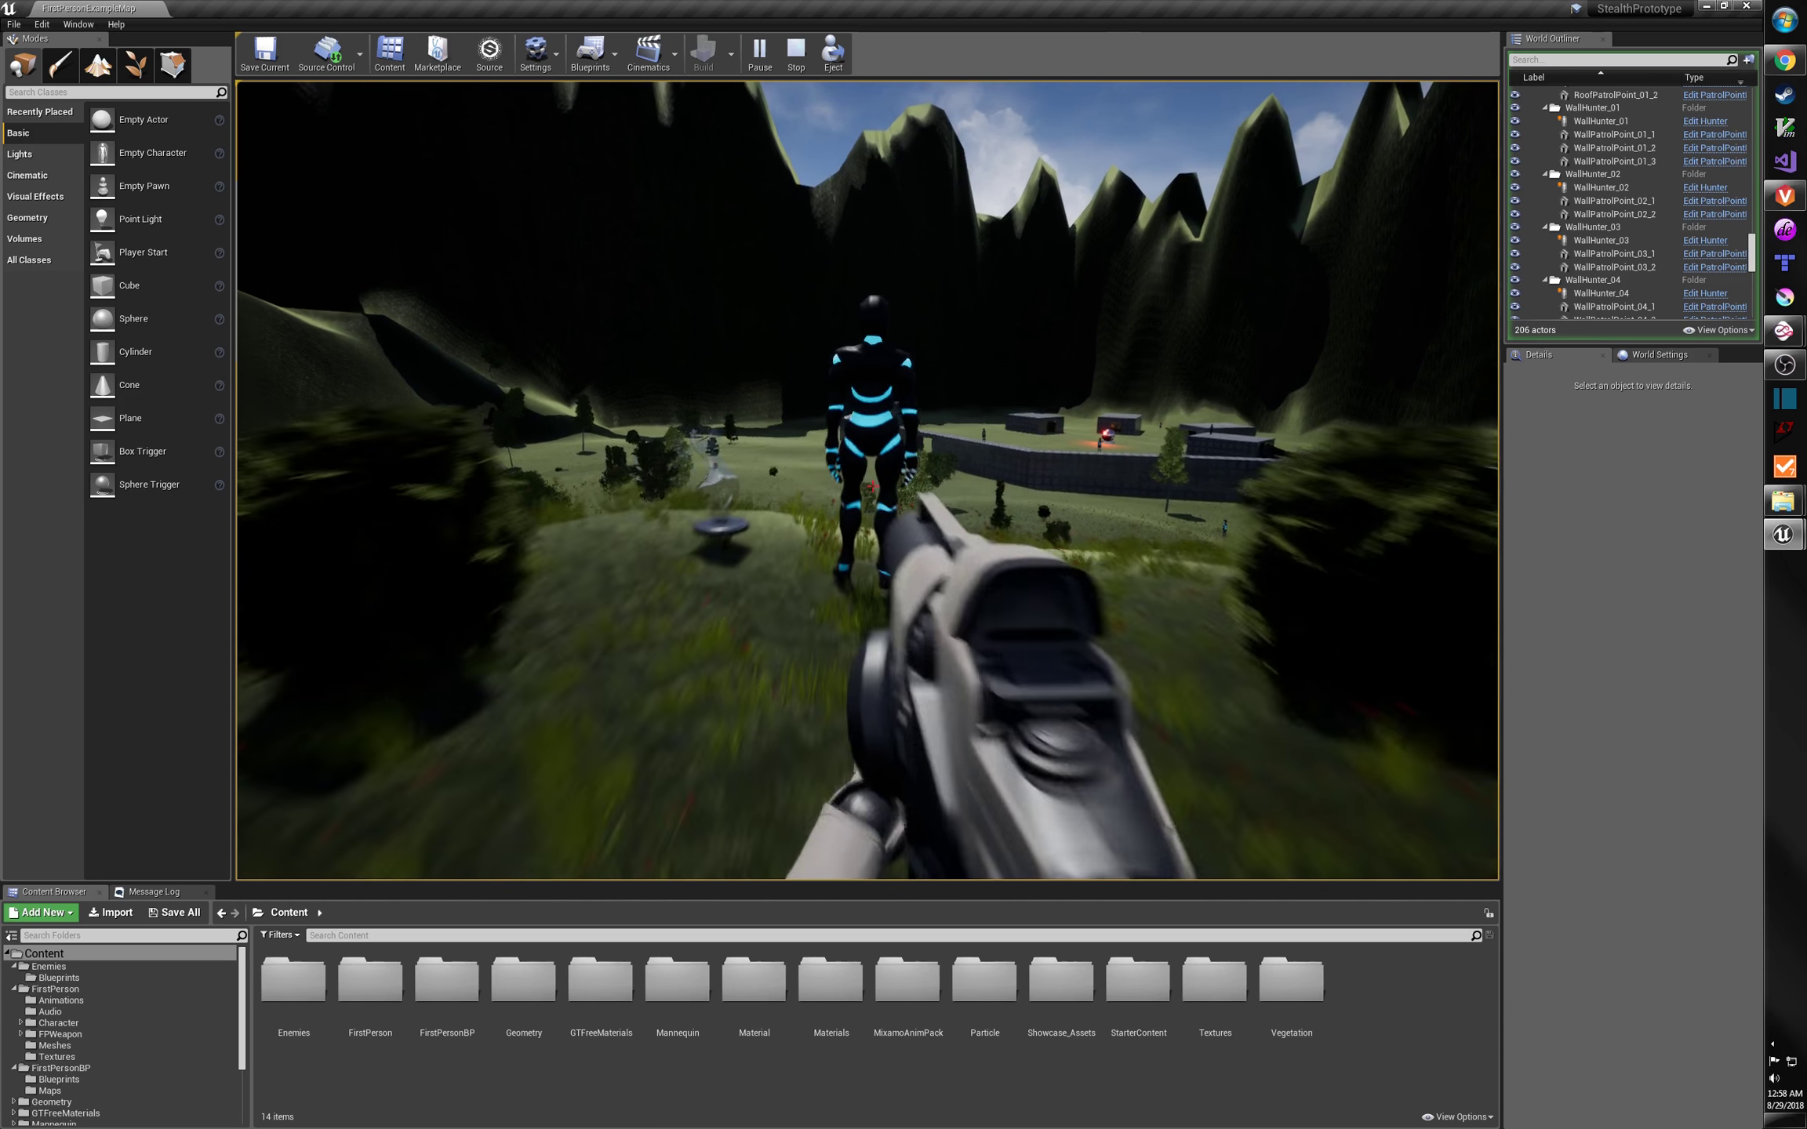
key("s")
key("w")
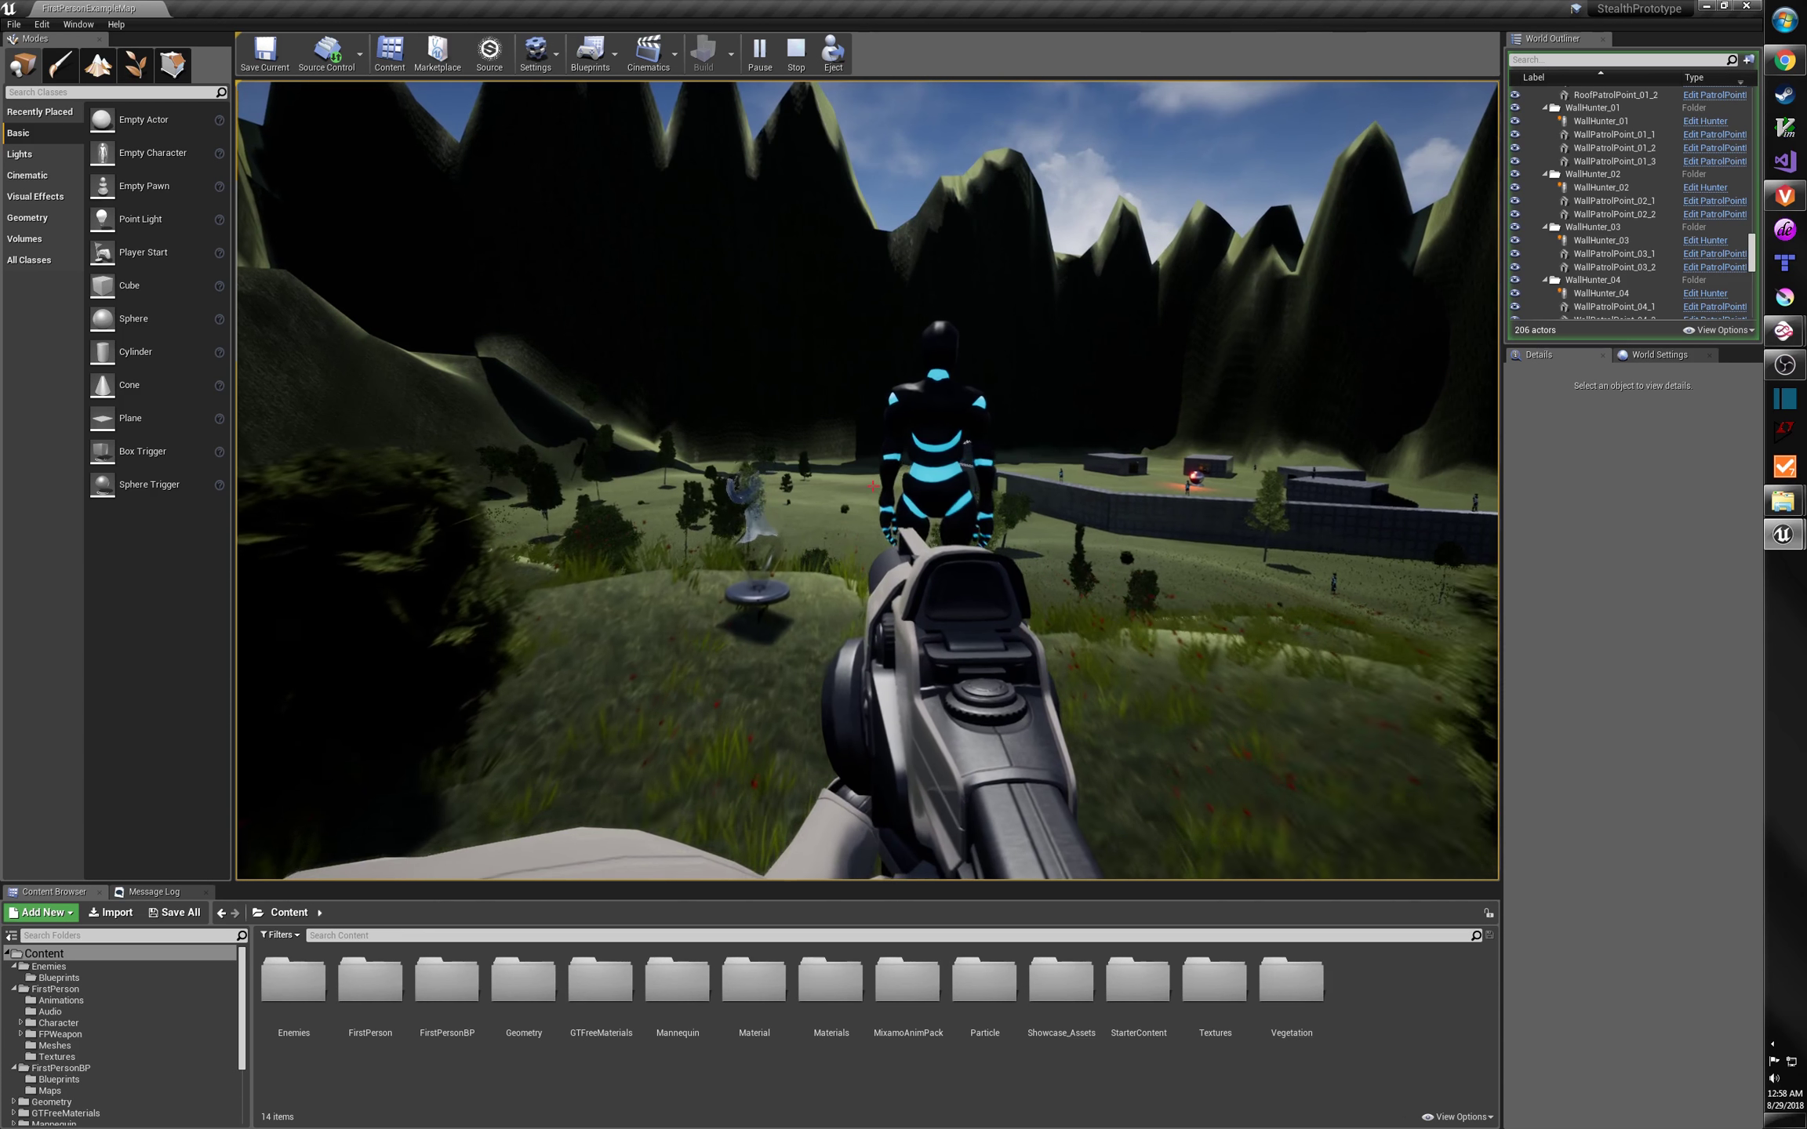
key("w")
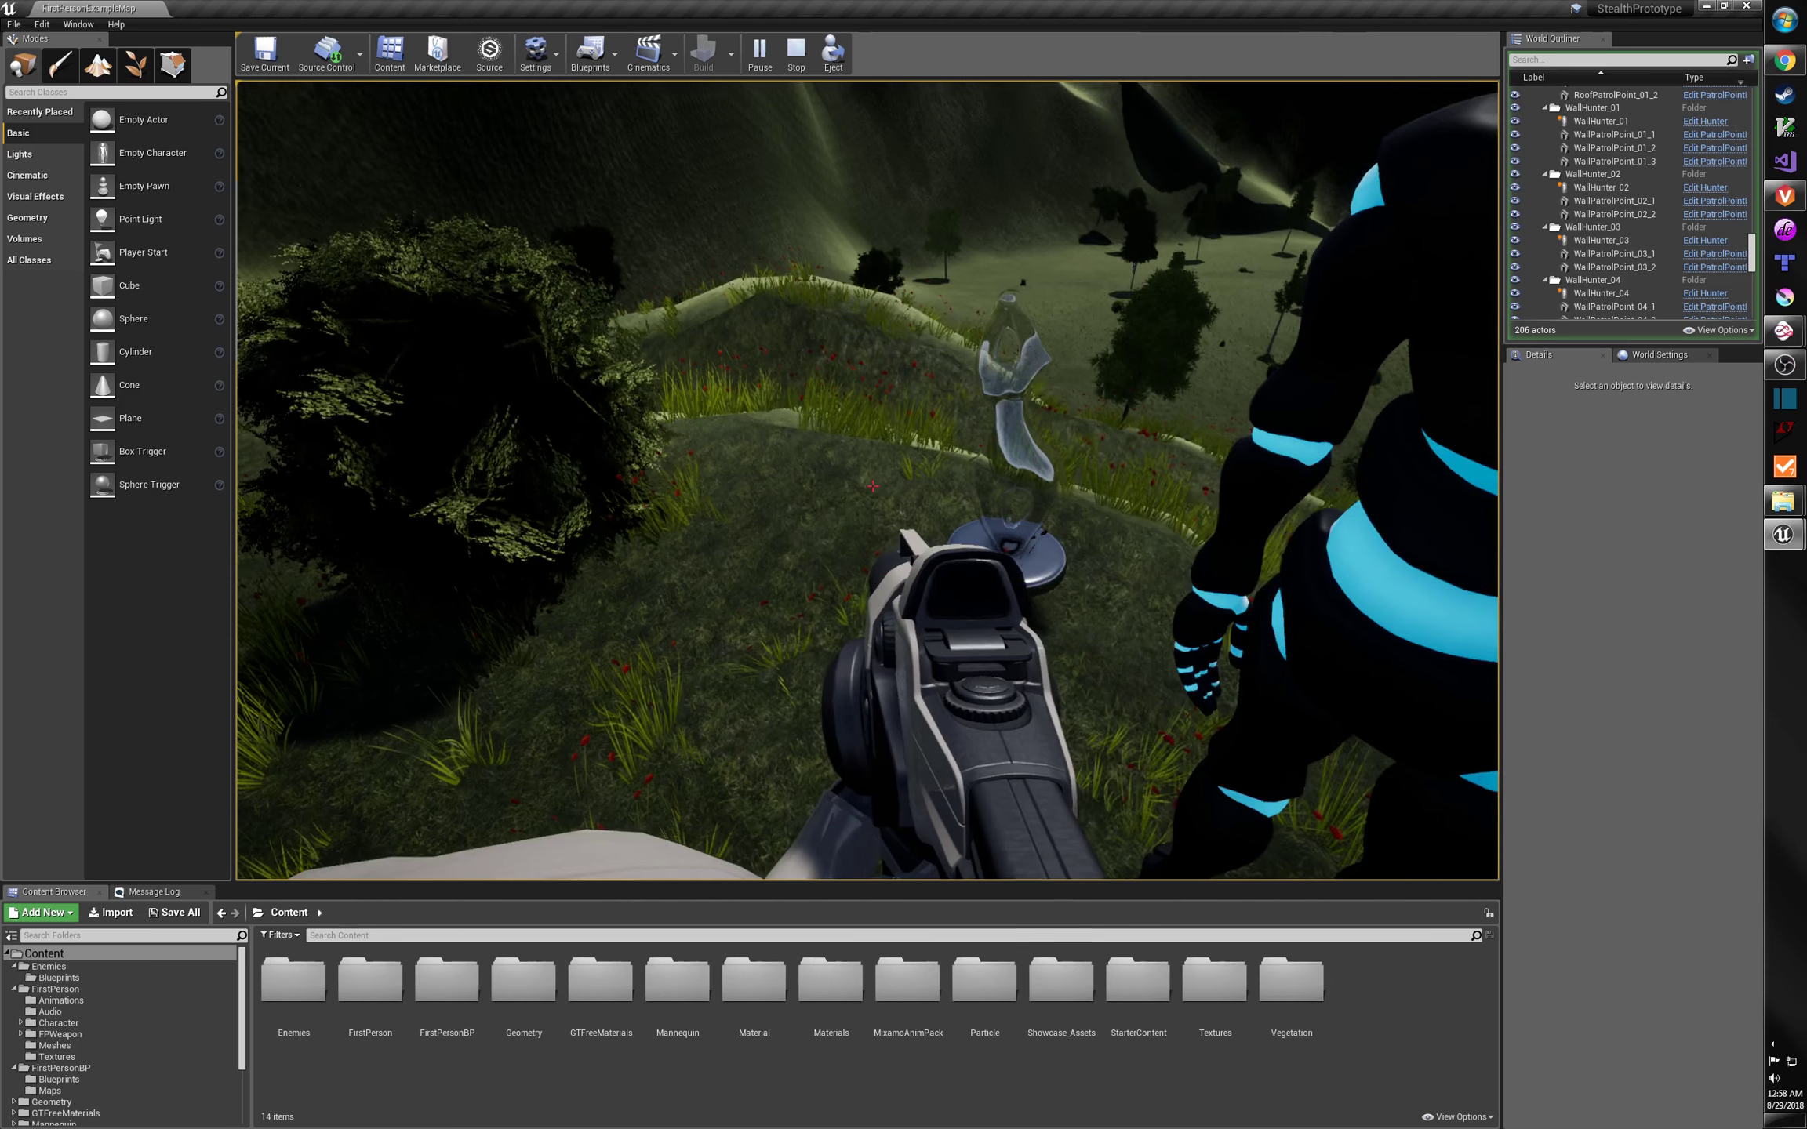
key("w")
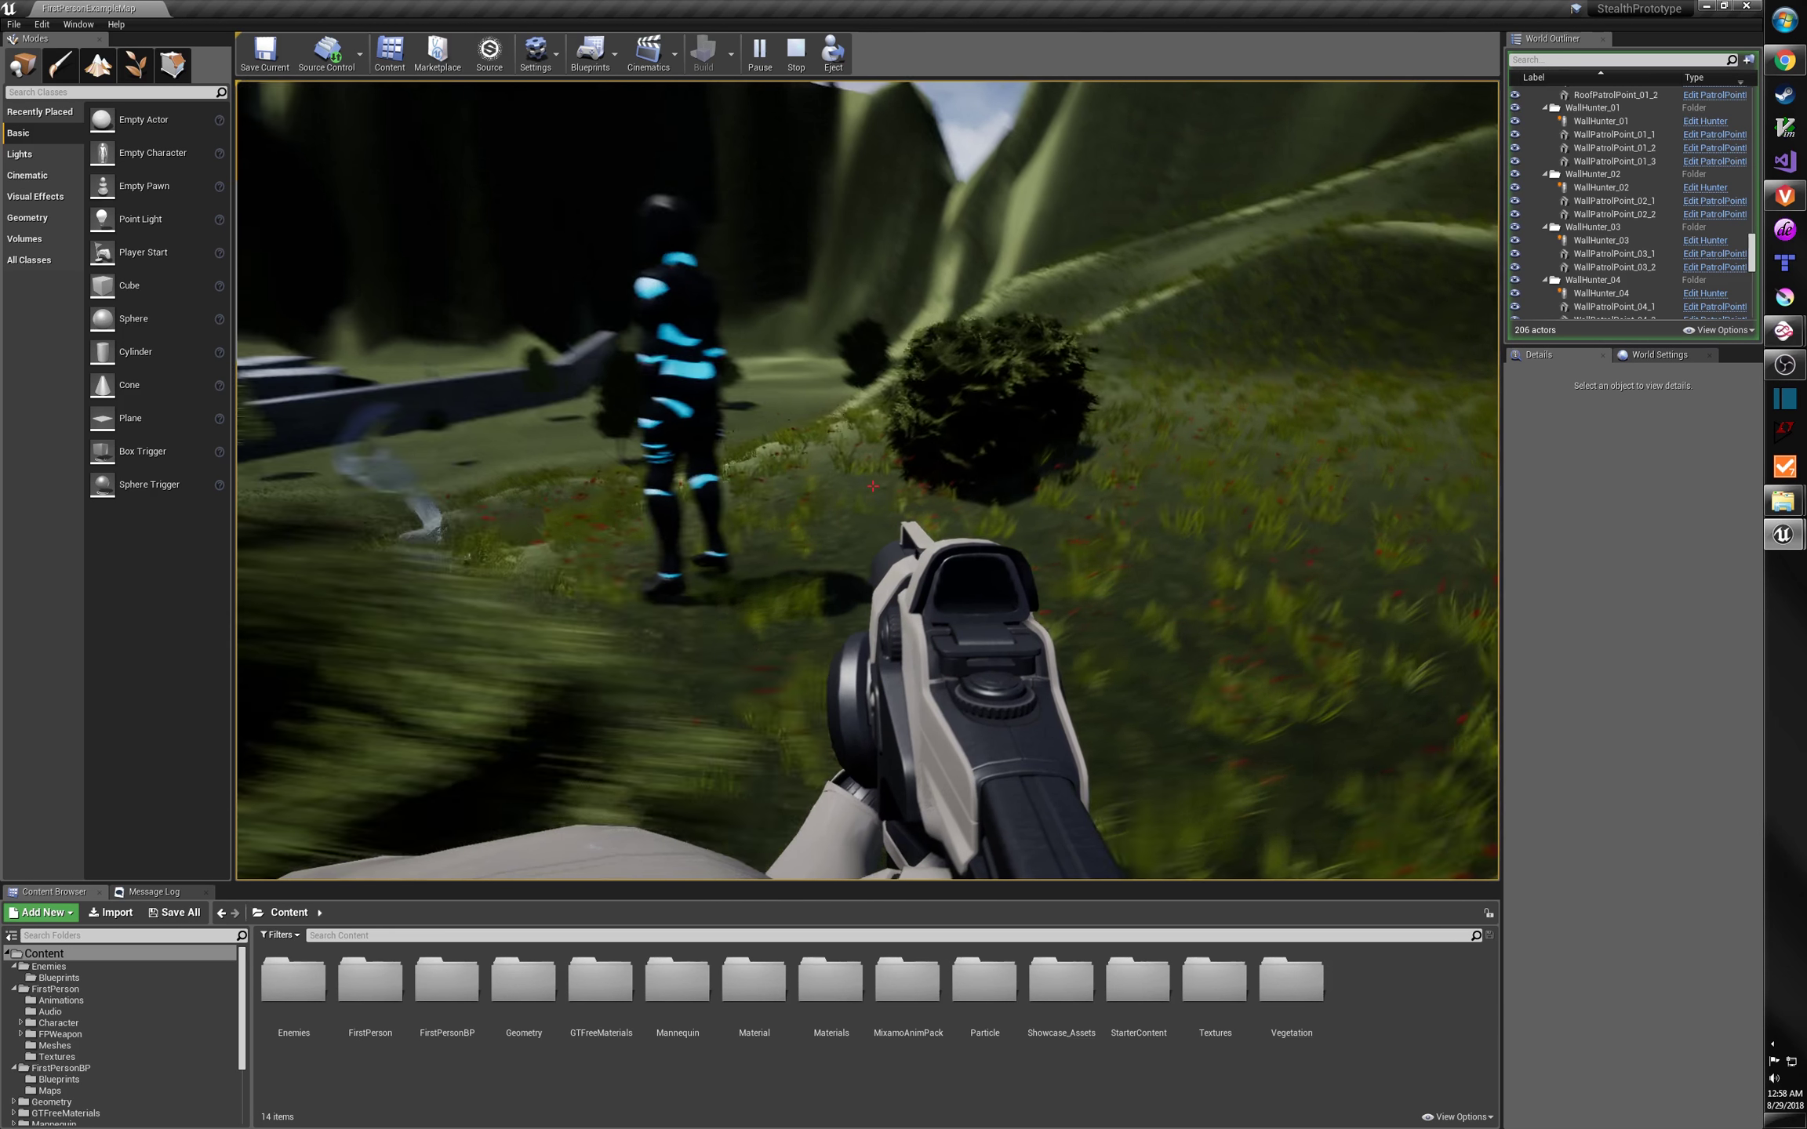
Walk down from the start hill through the valley to the hunter patrolling the grass outside the compound wall.
key("w")
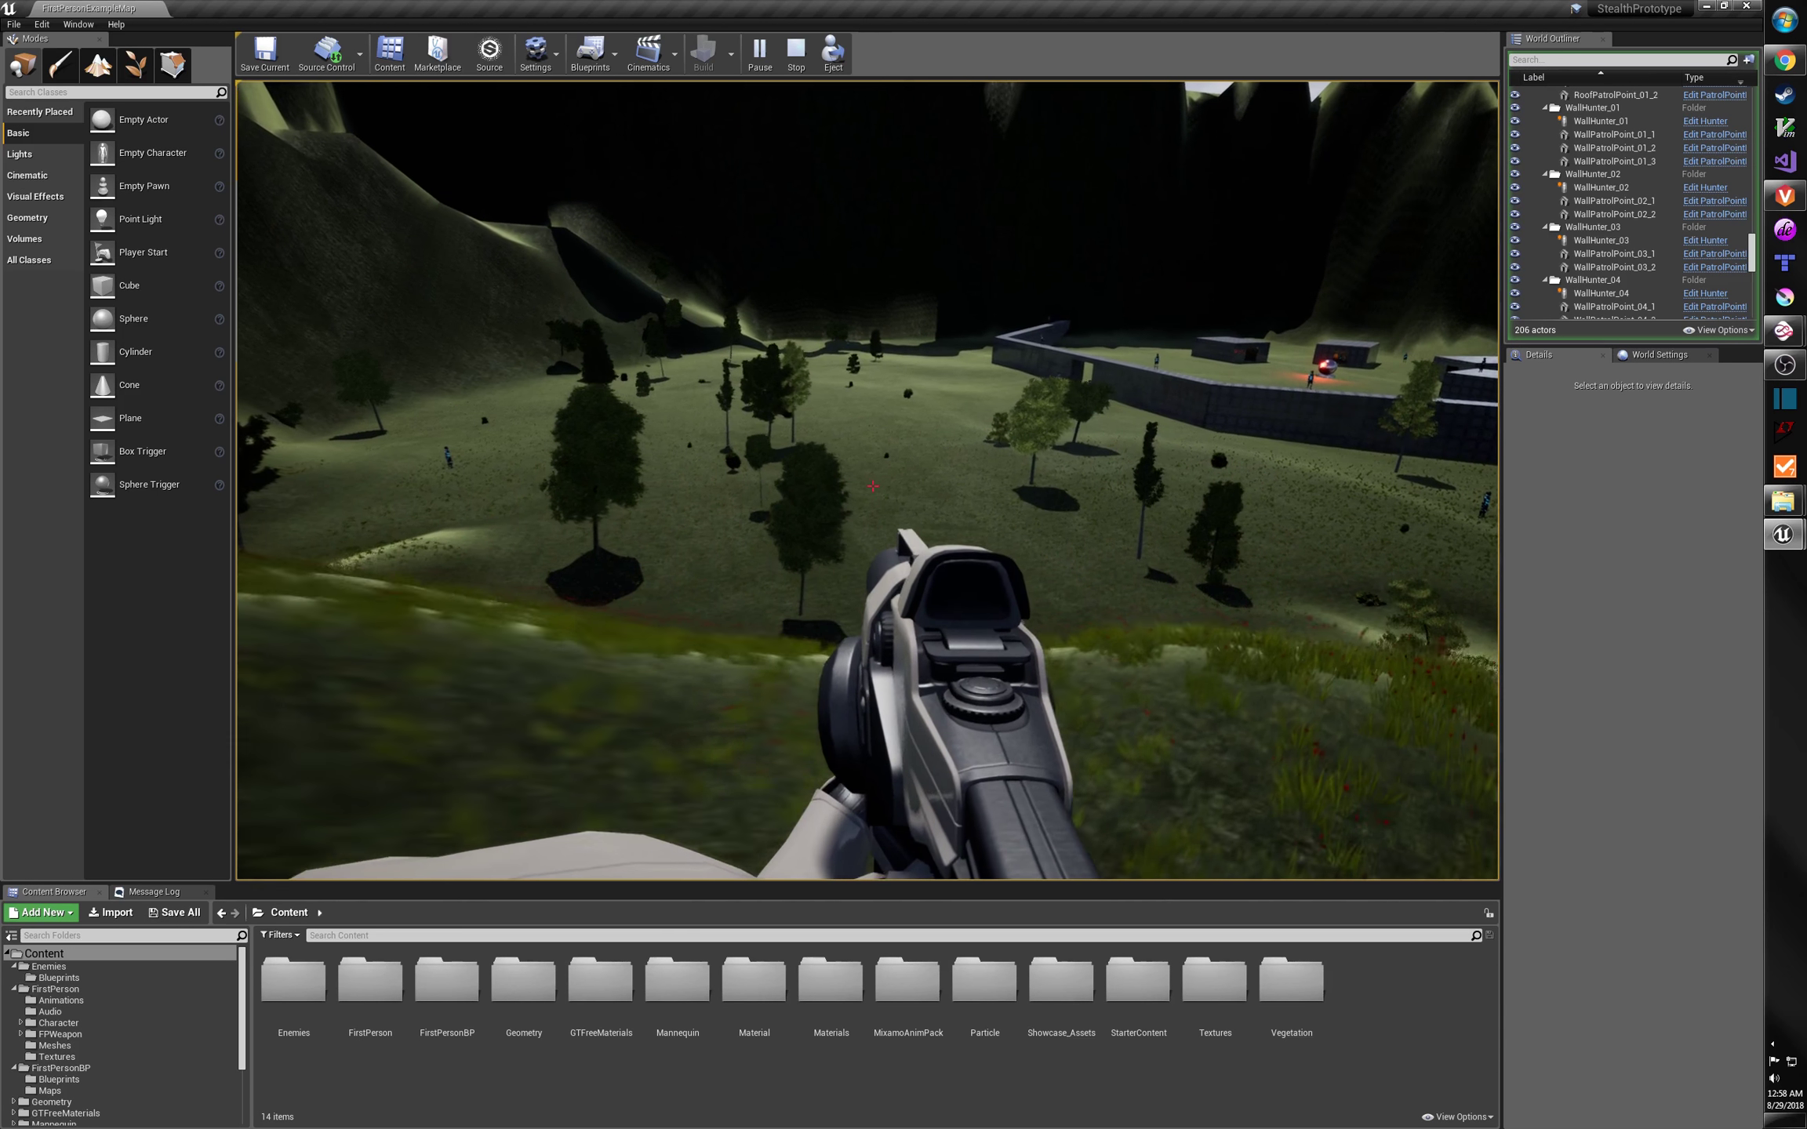
key("w")
key("w")
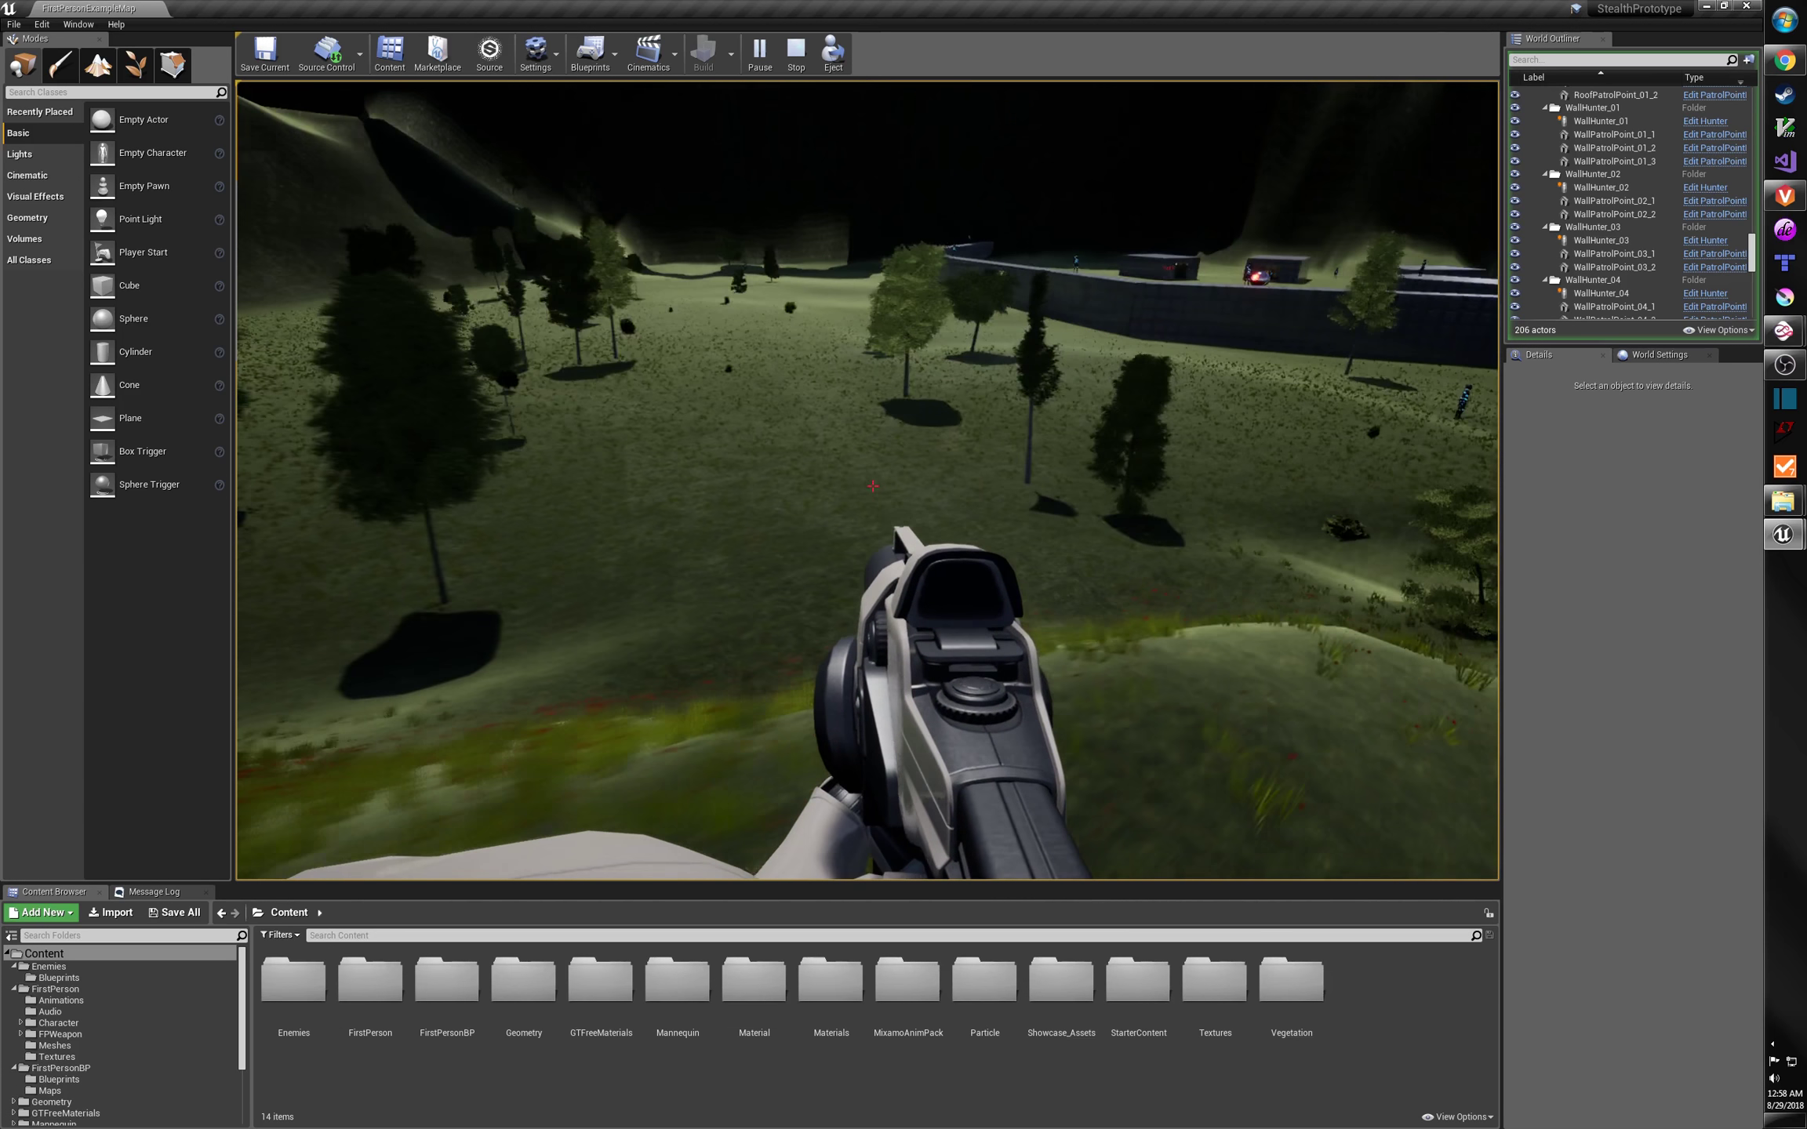
key("w")
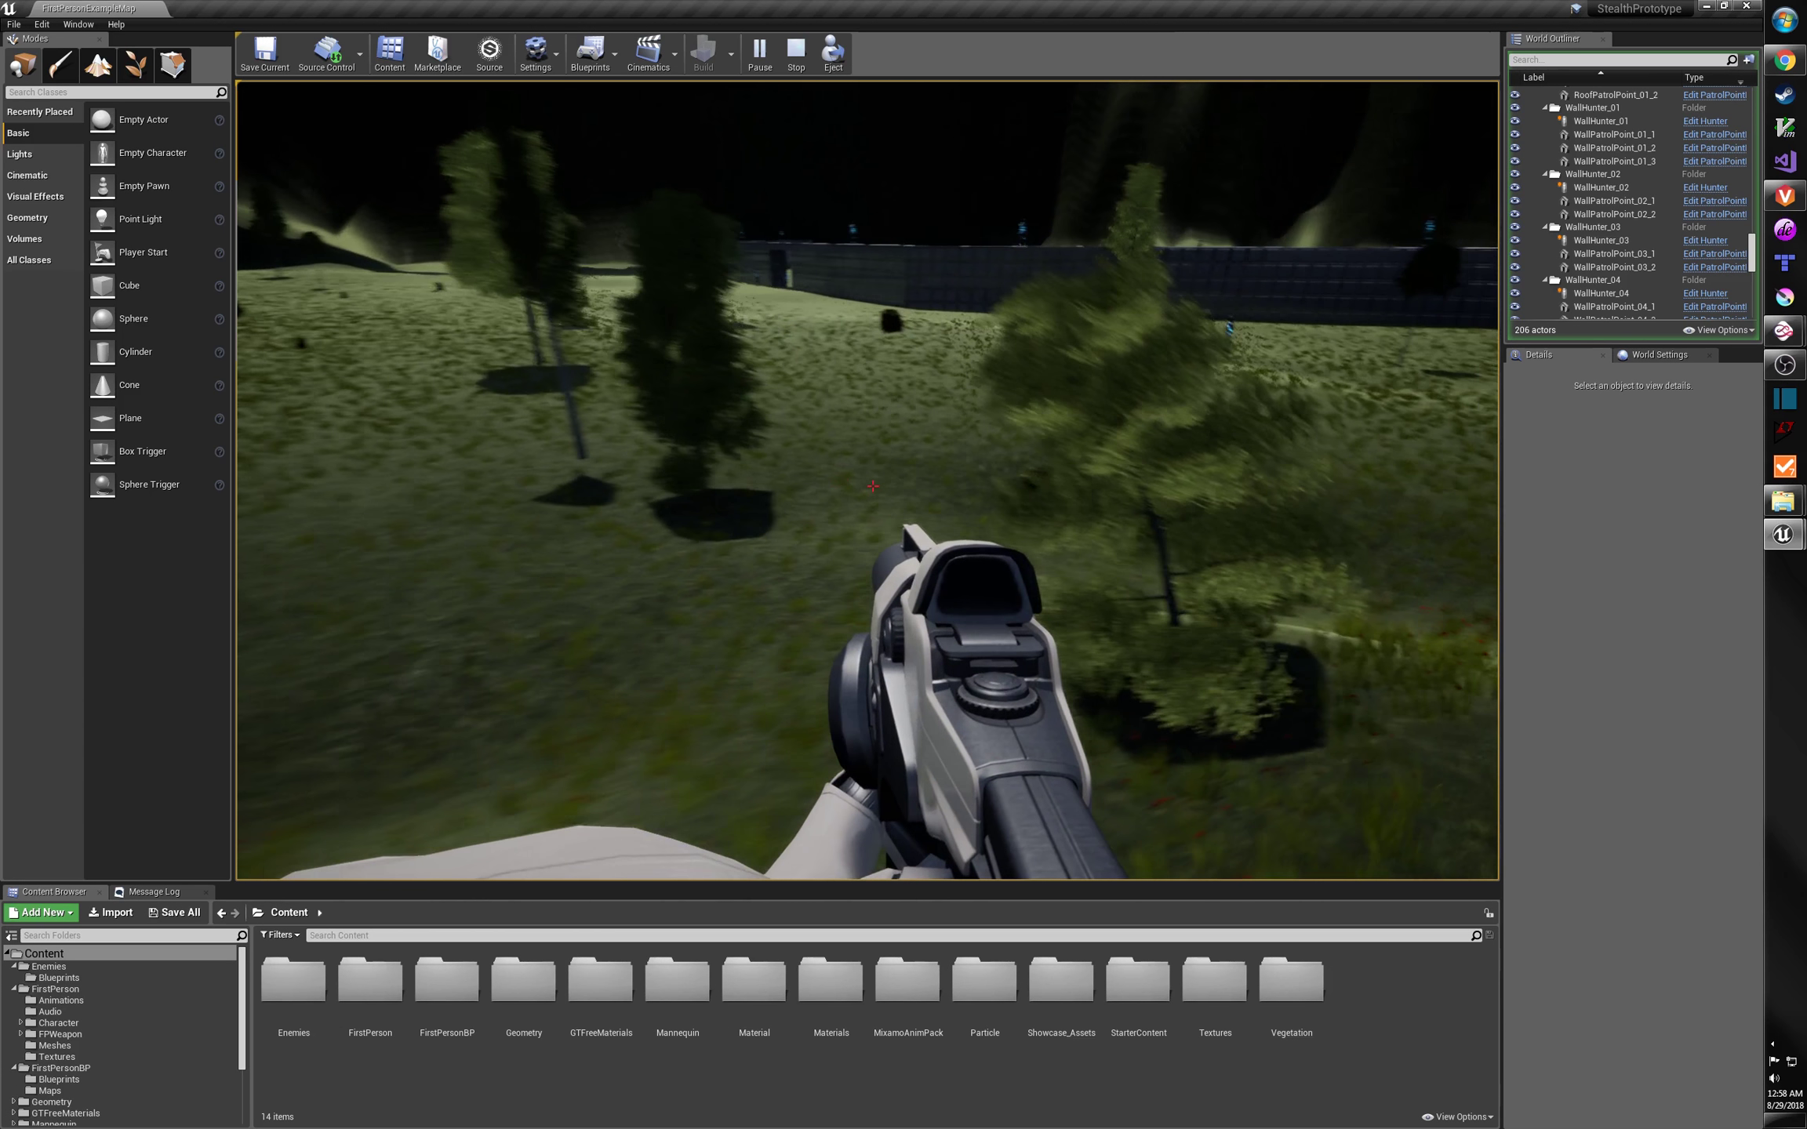
key("w")
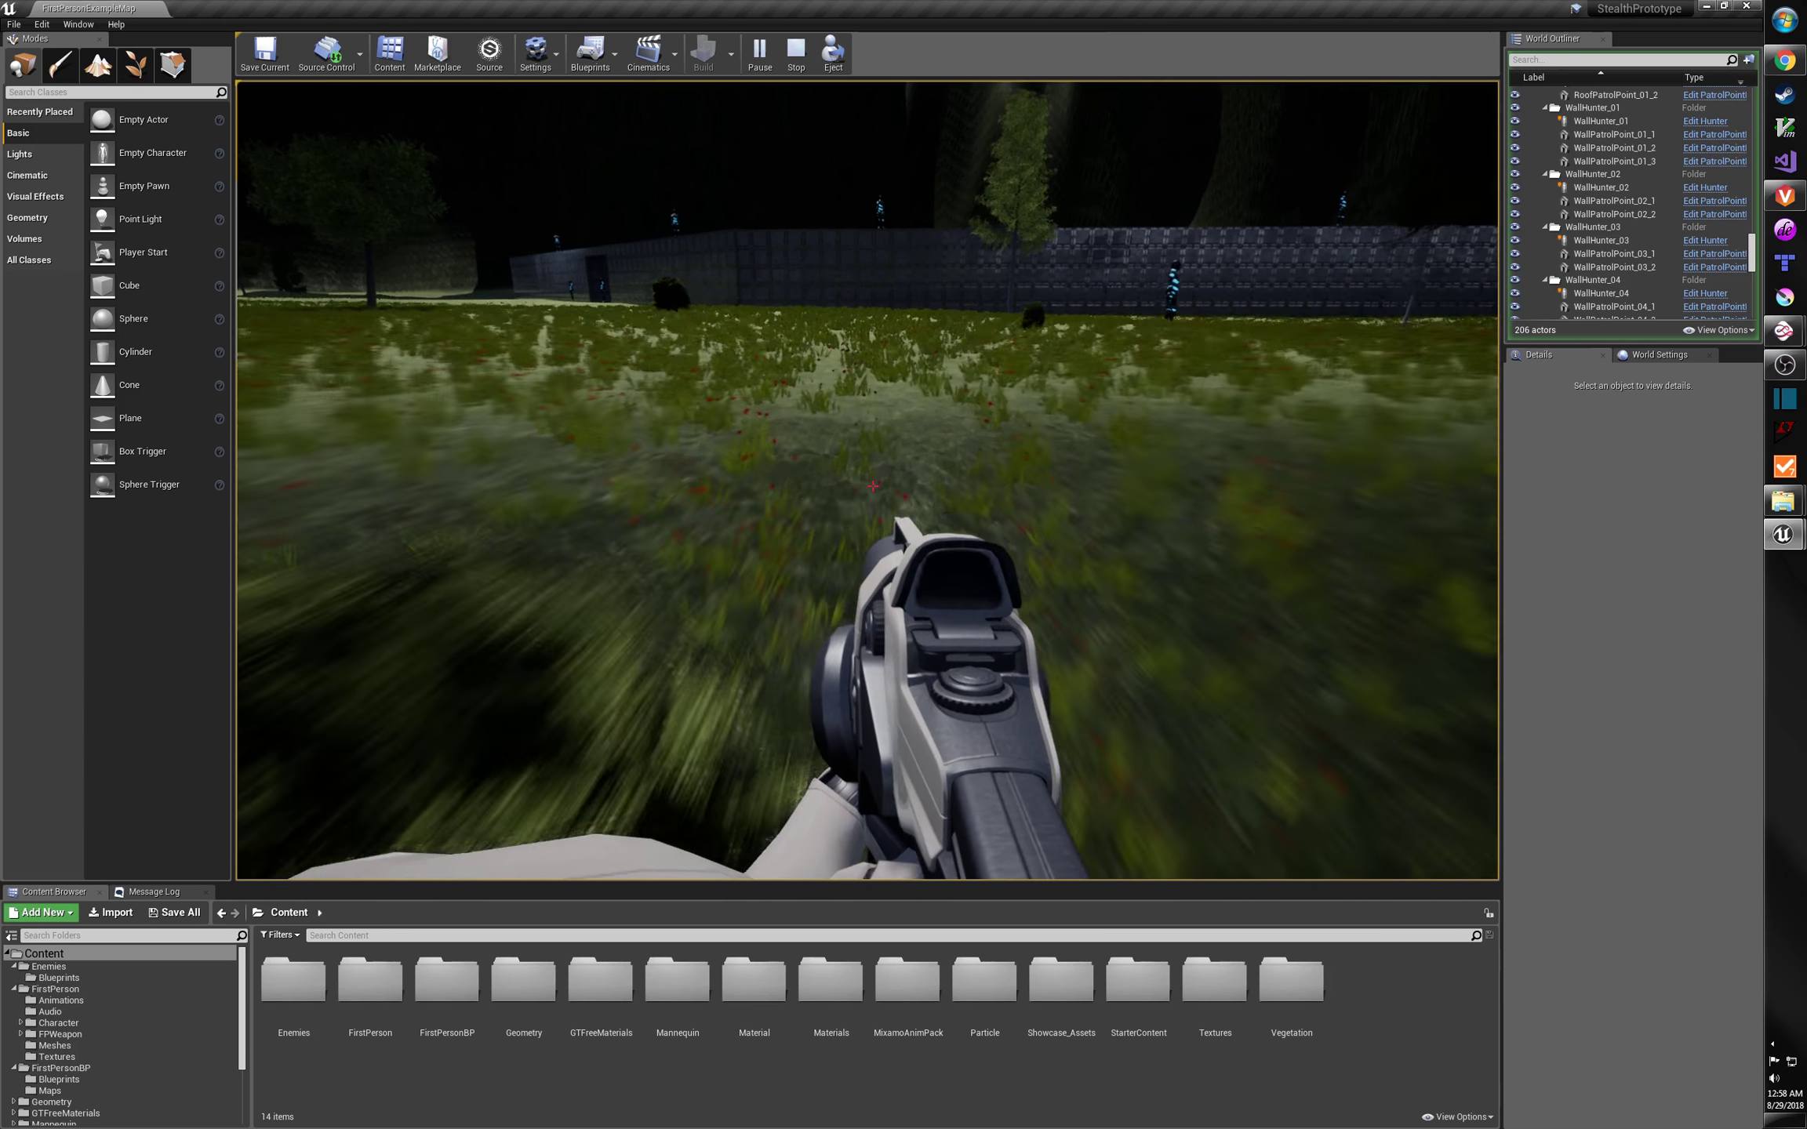
key("w")
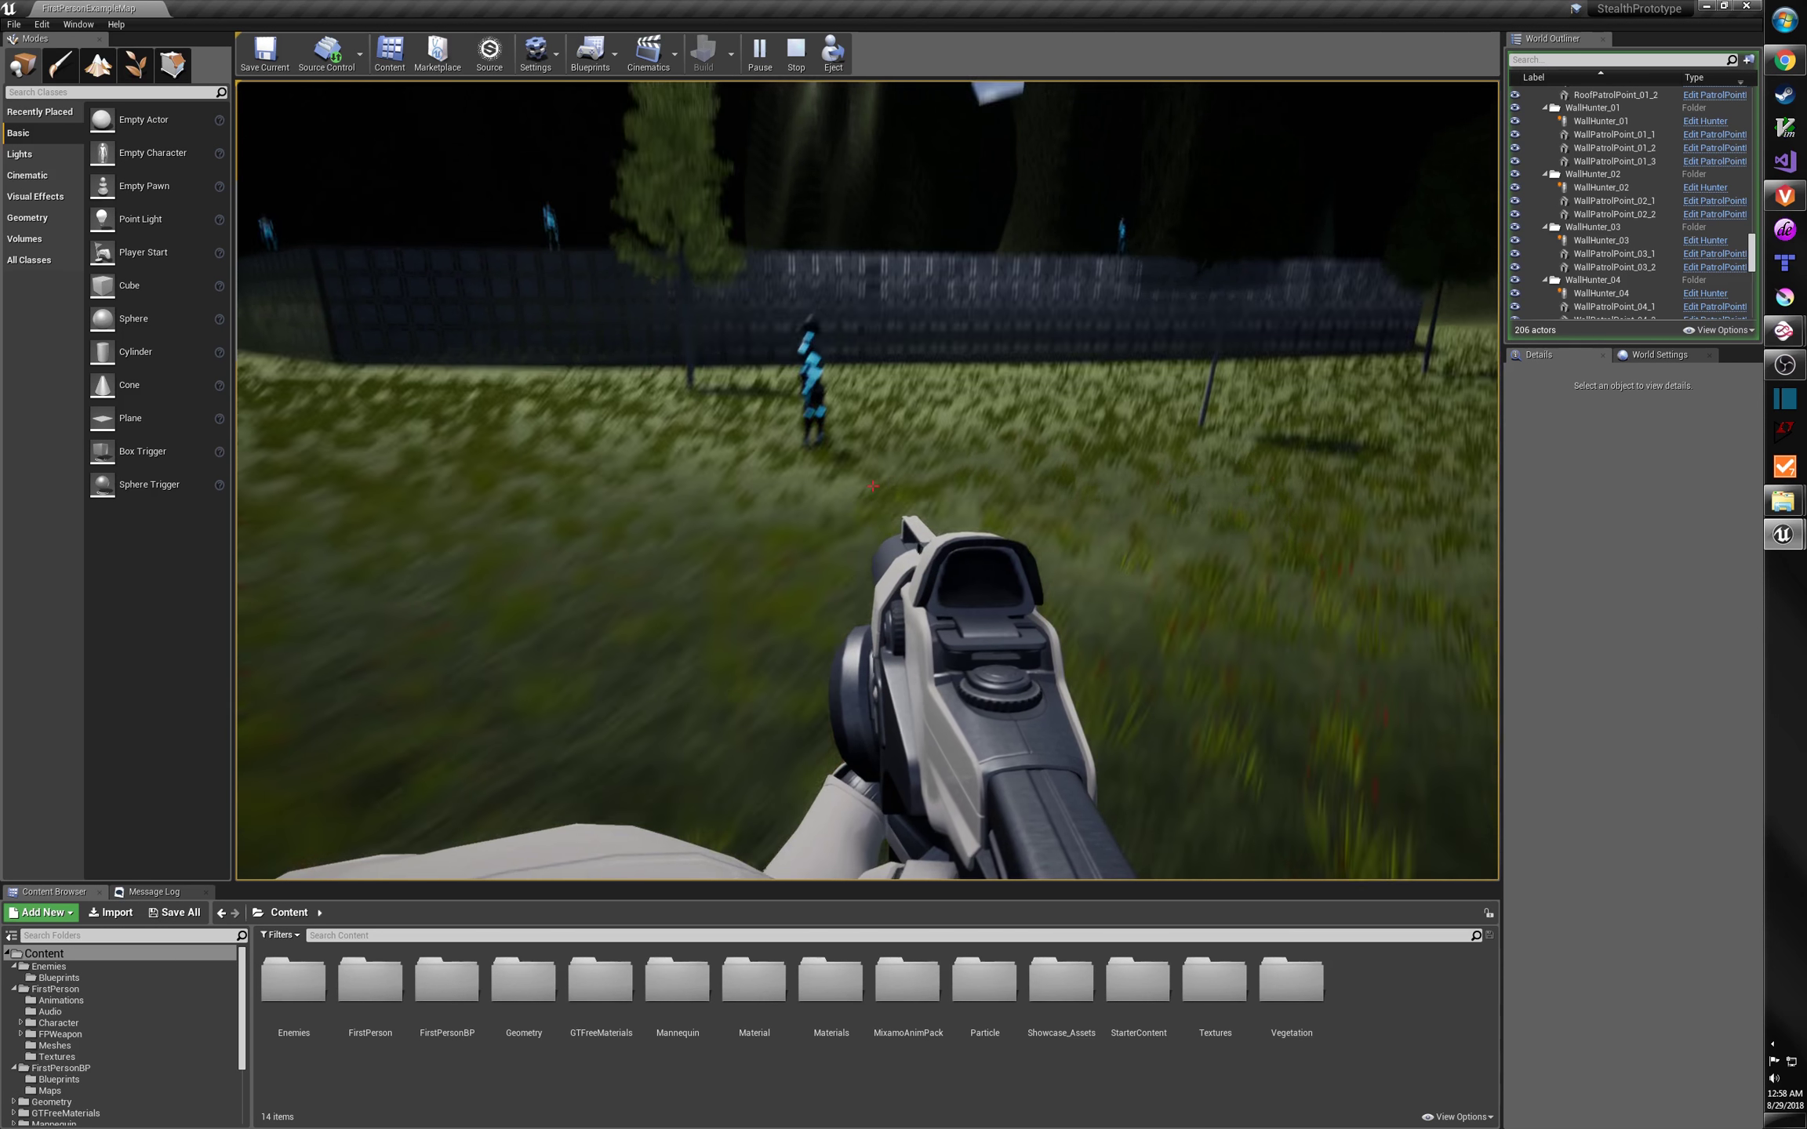
key("w")
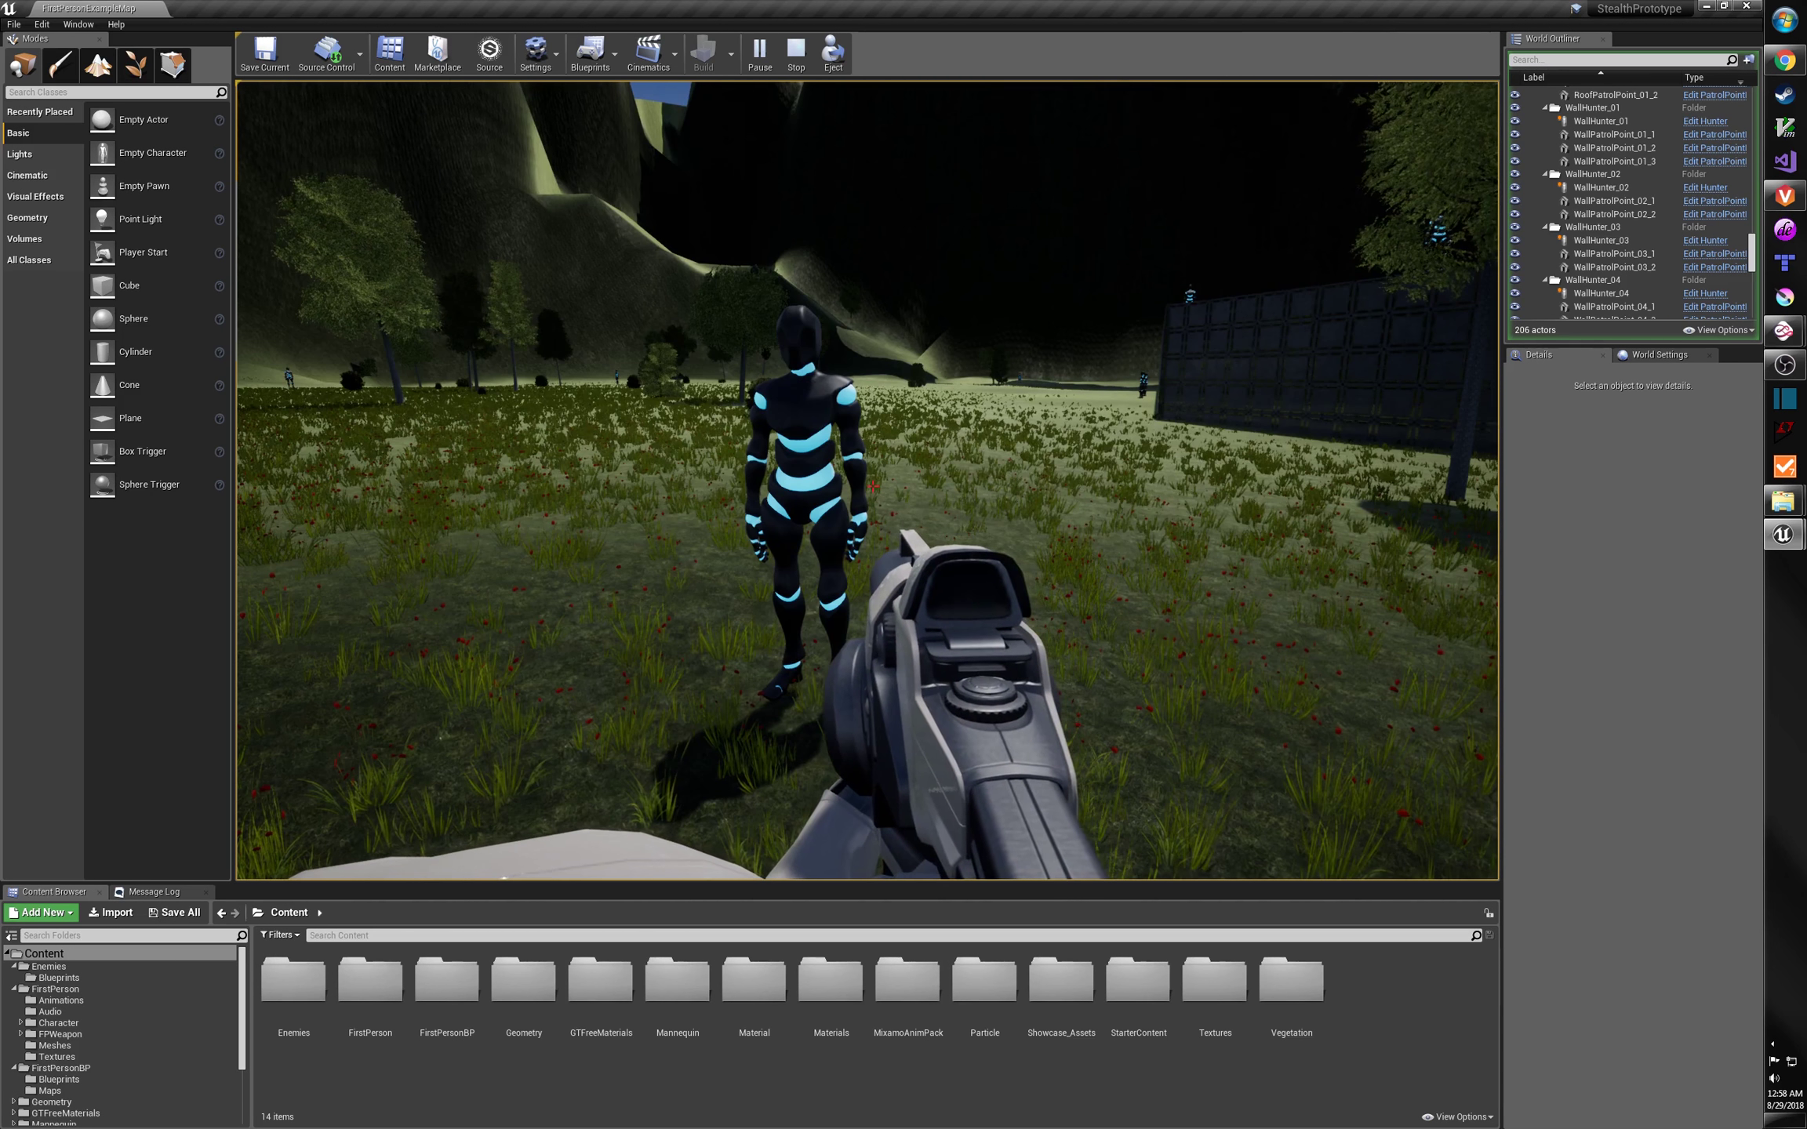
Follow the ground hunter along its patrol outside the wall and pass close beside it.
key("w")
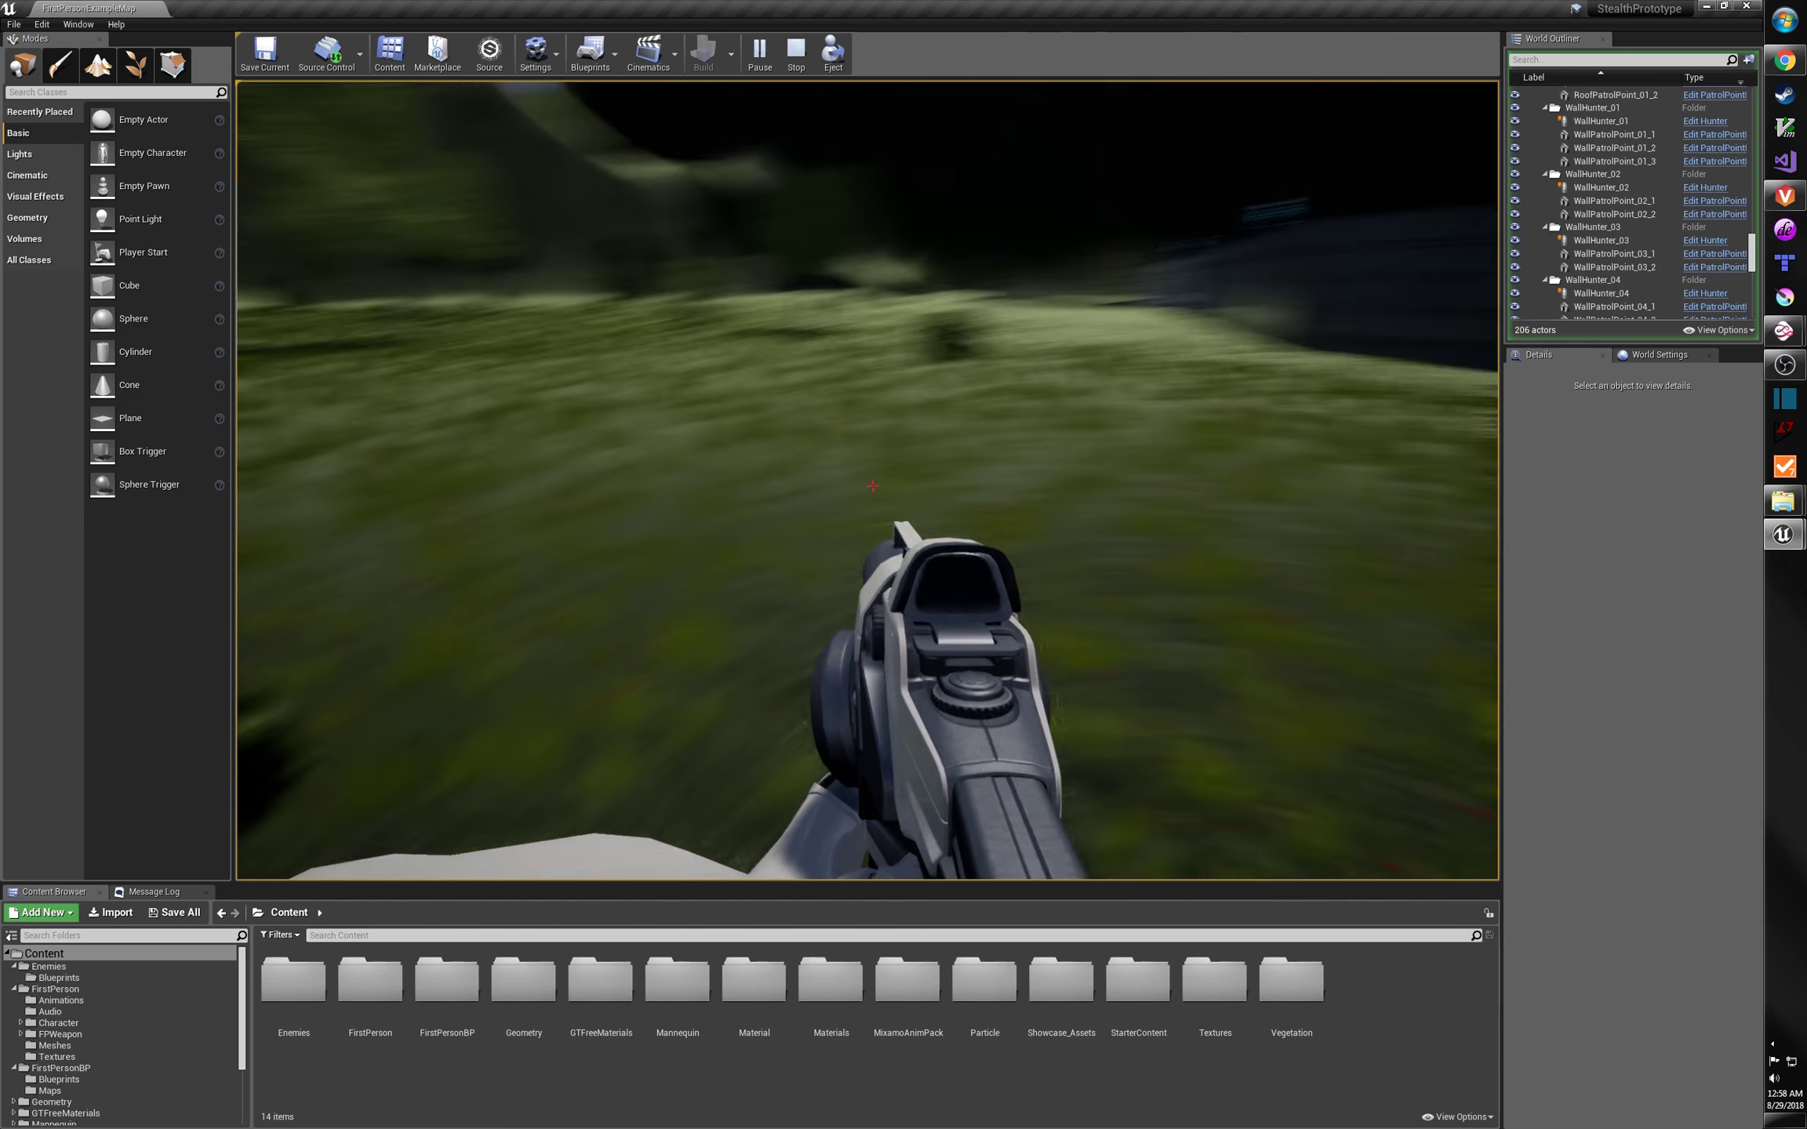
key("w")
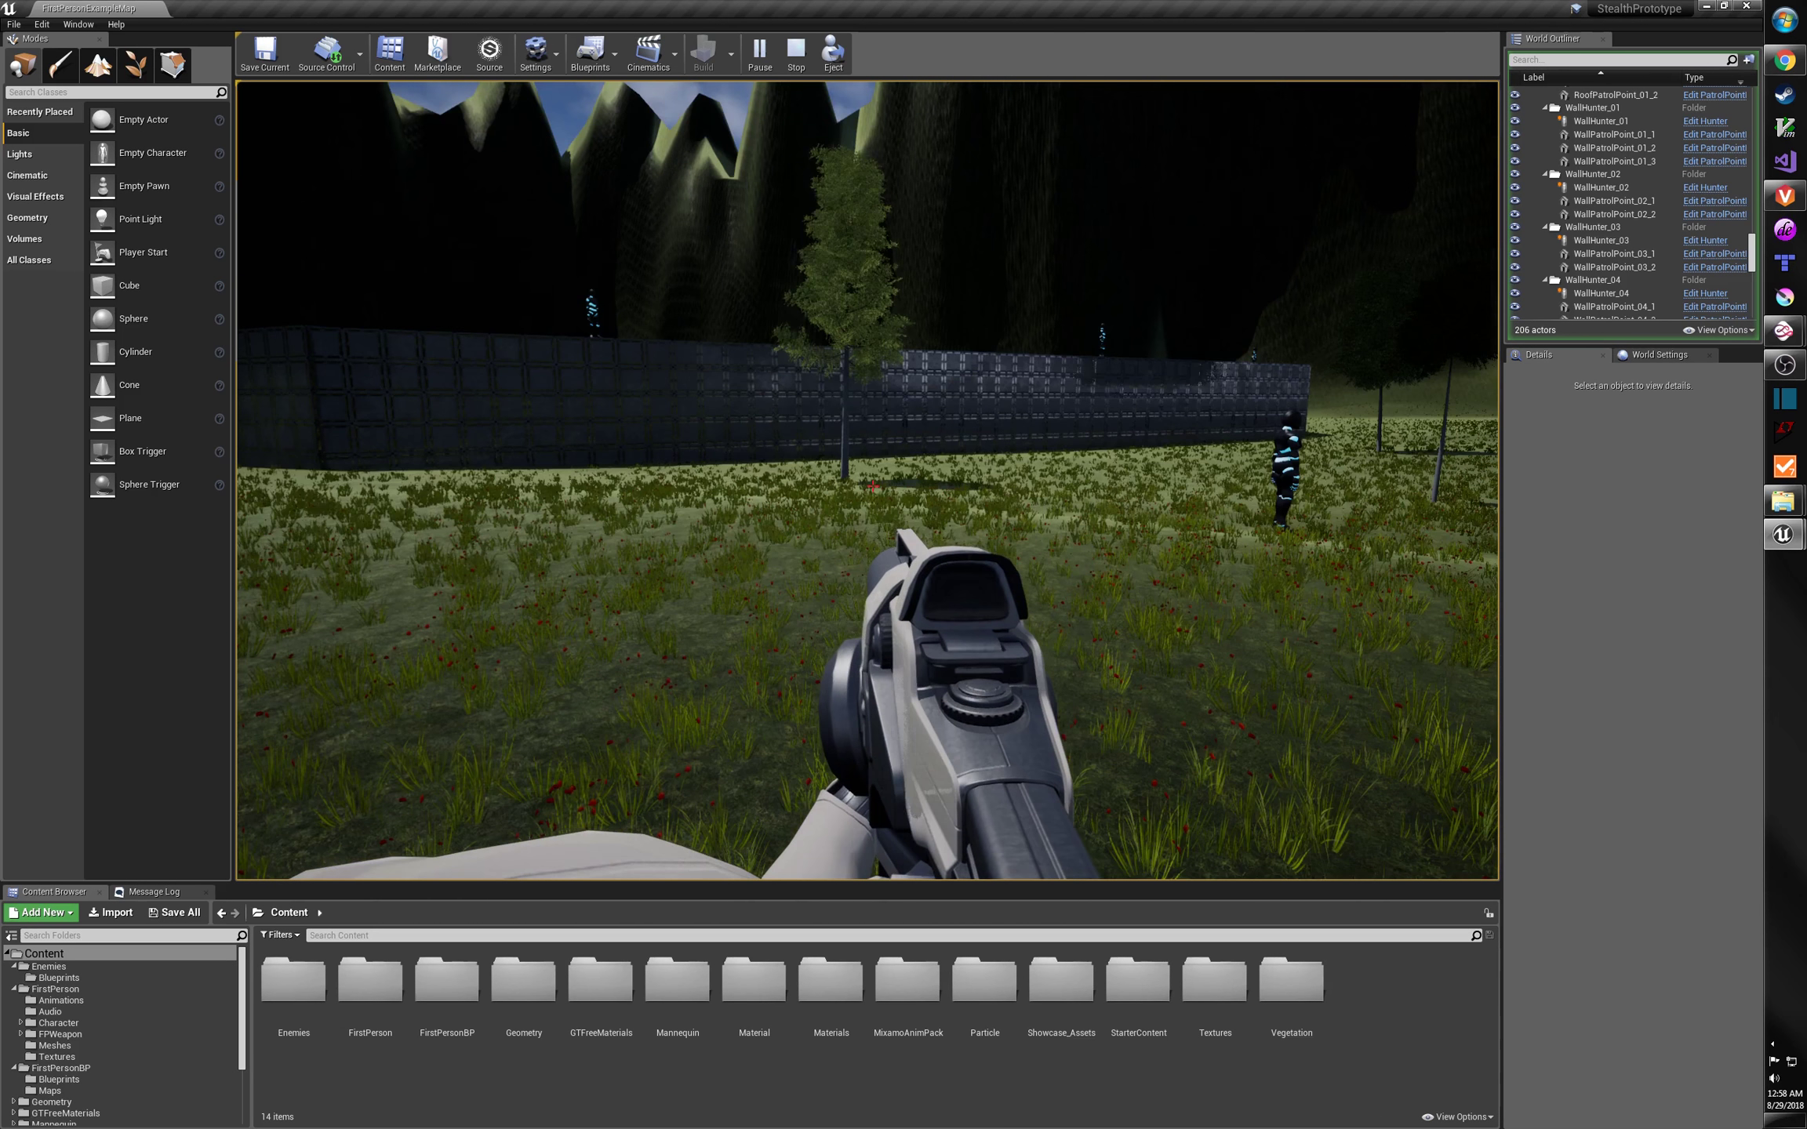
key("w")
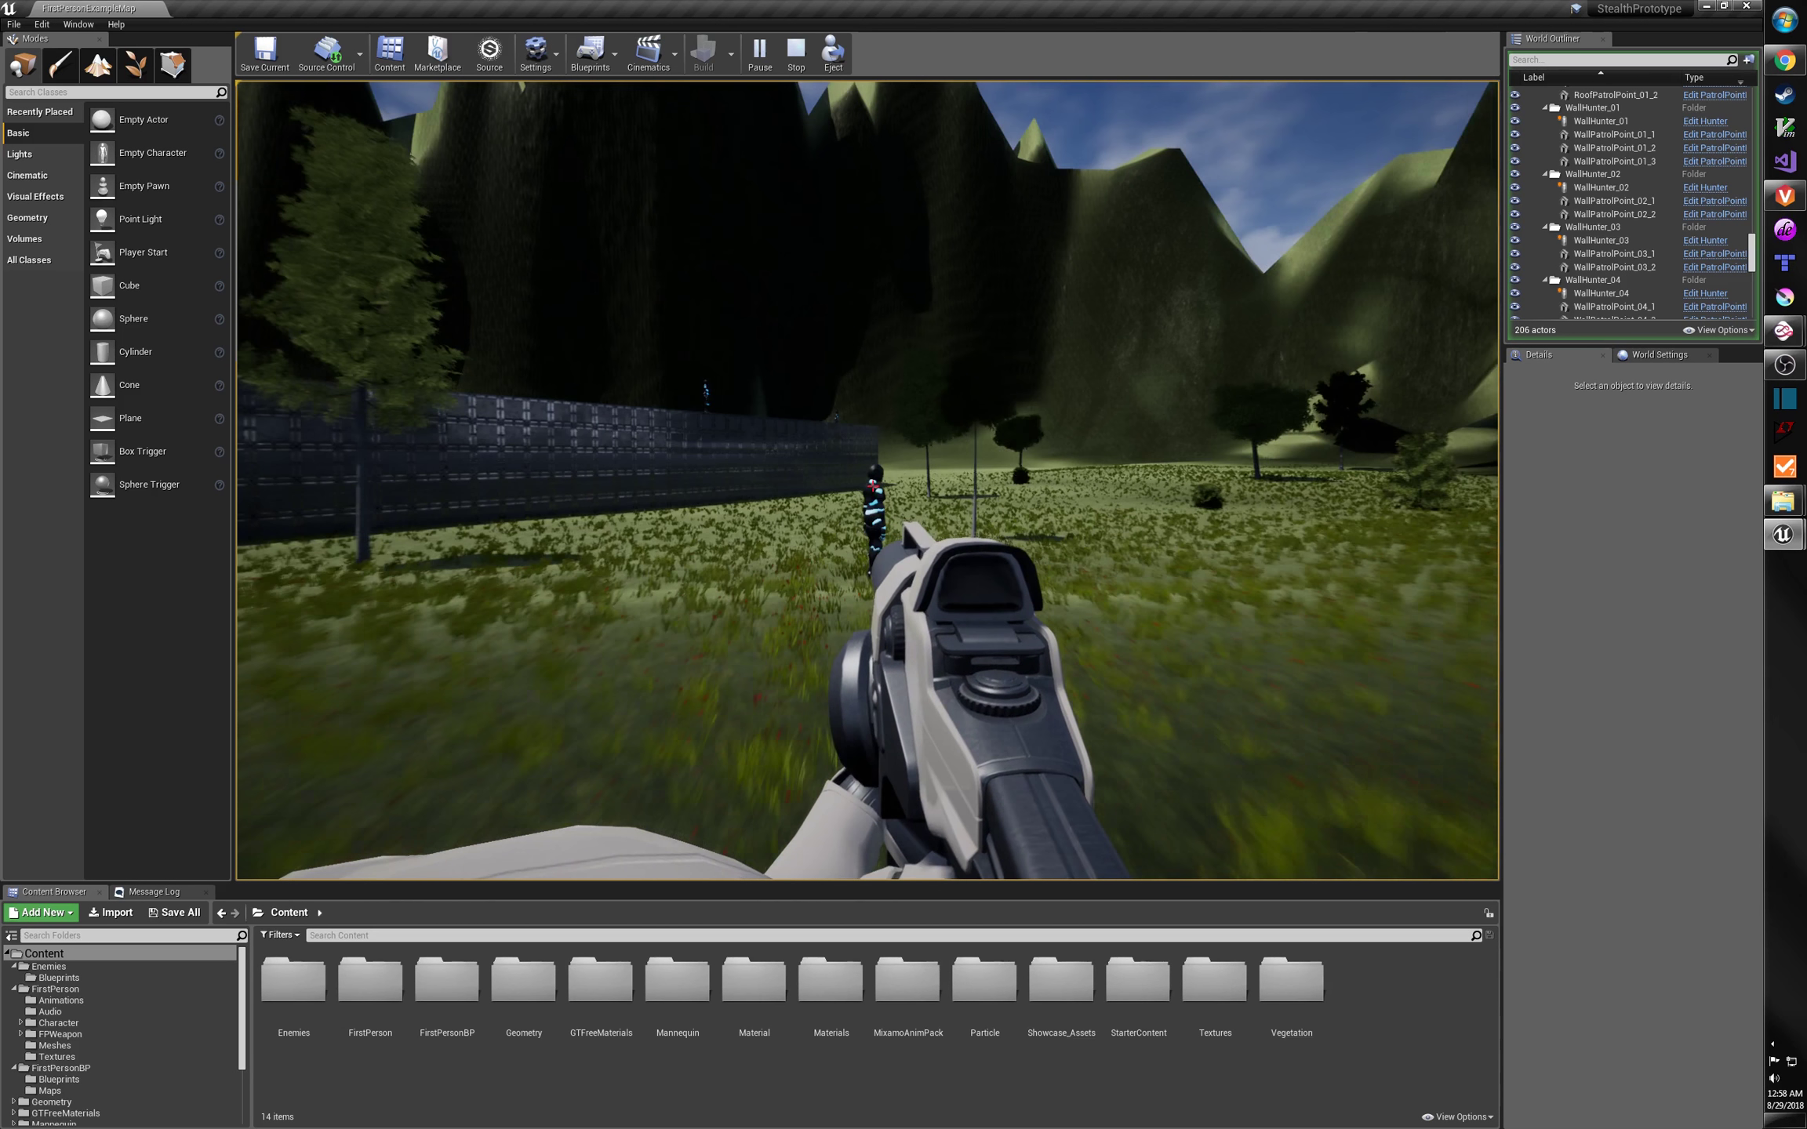
key("d")
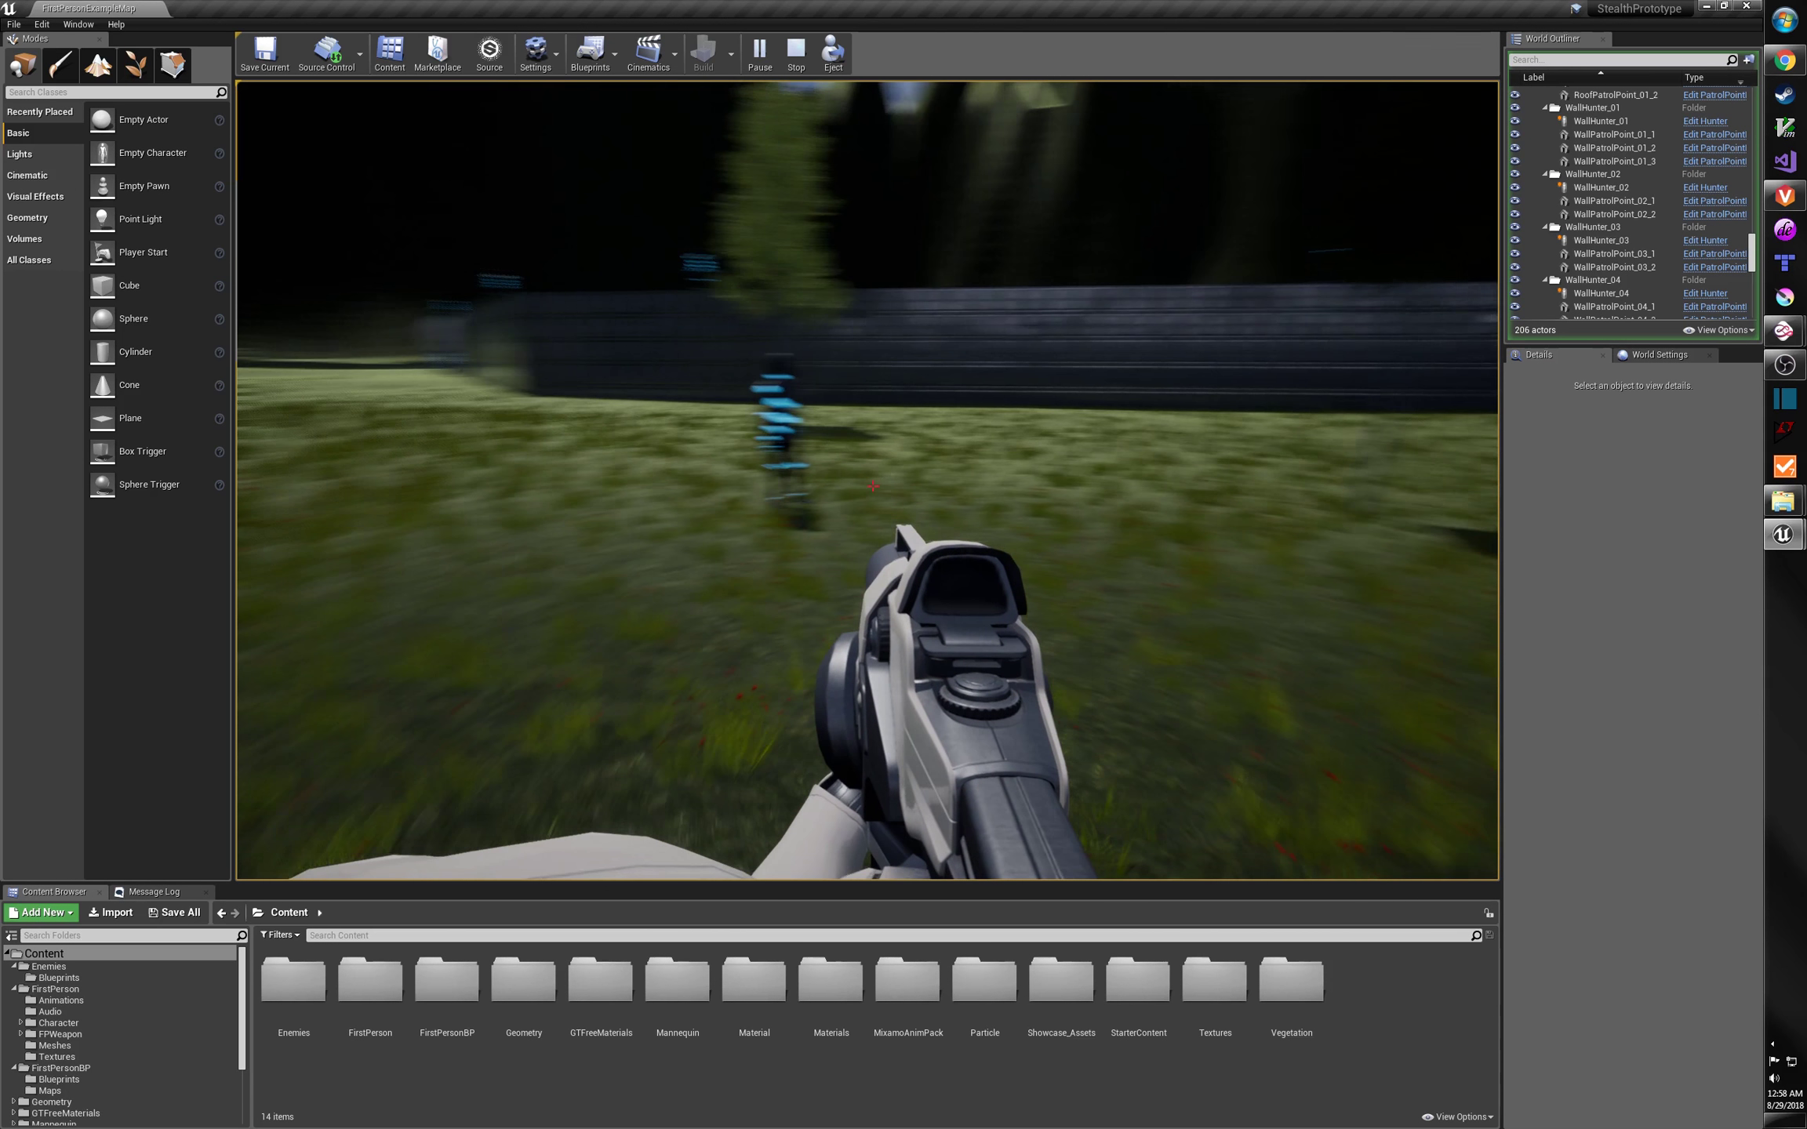
key("w")
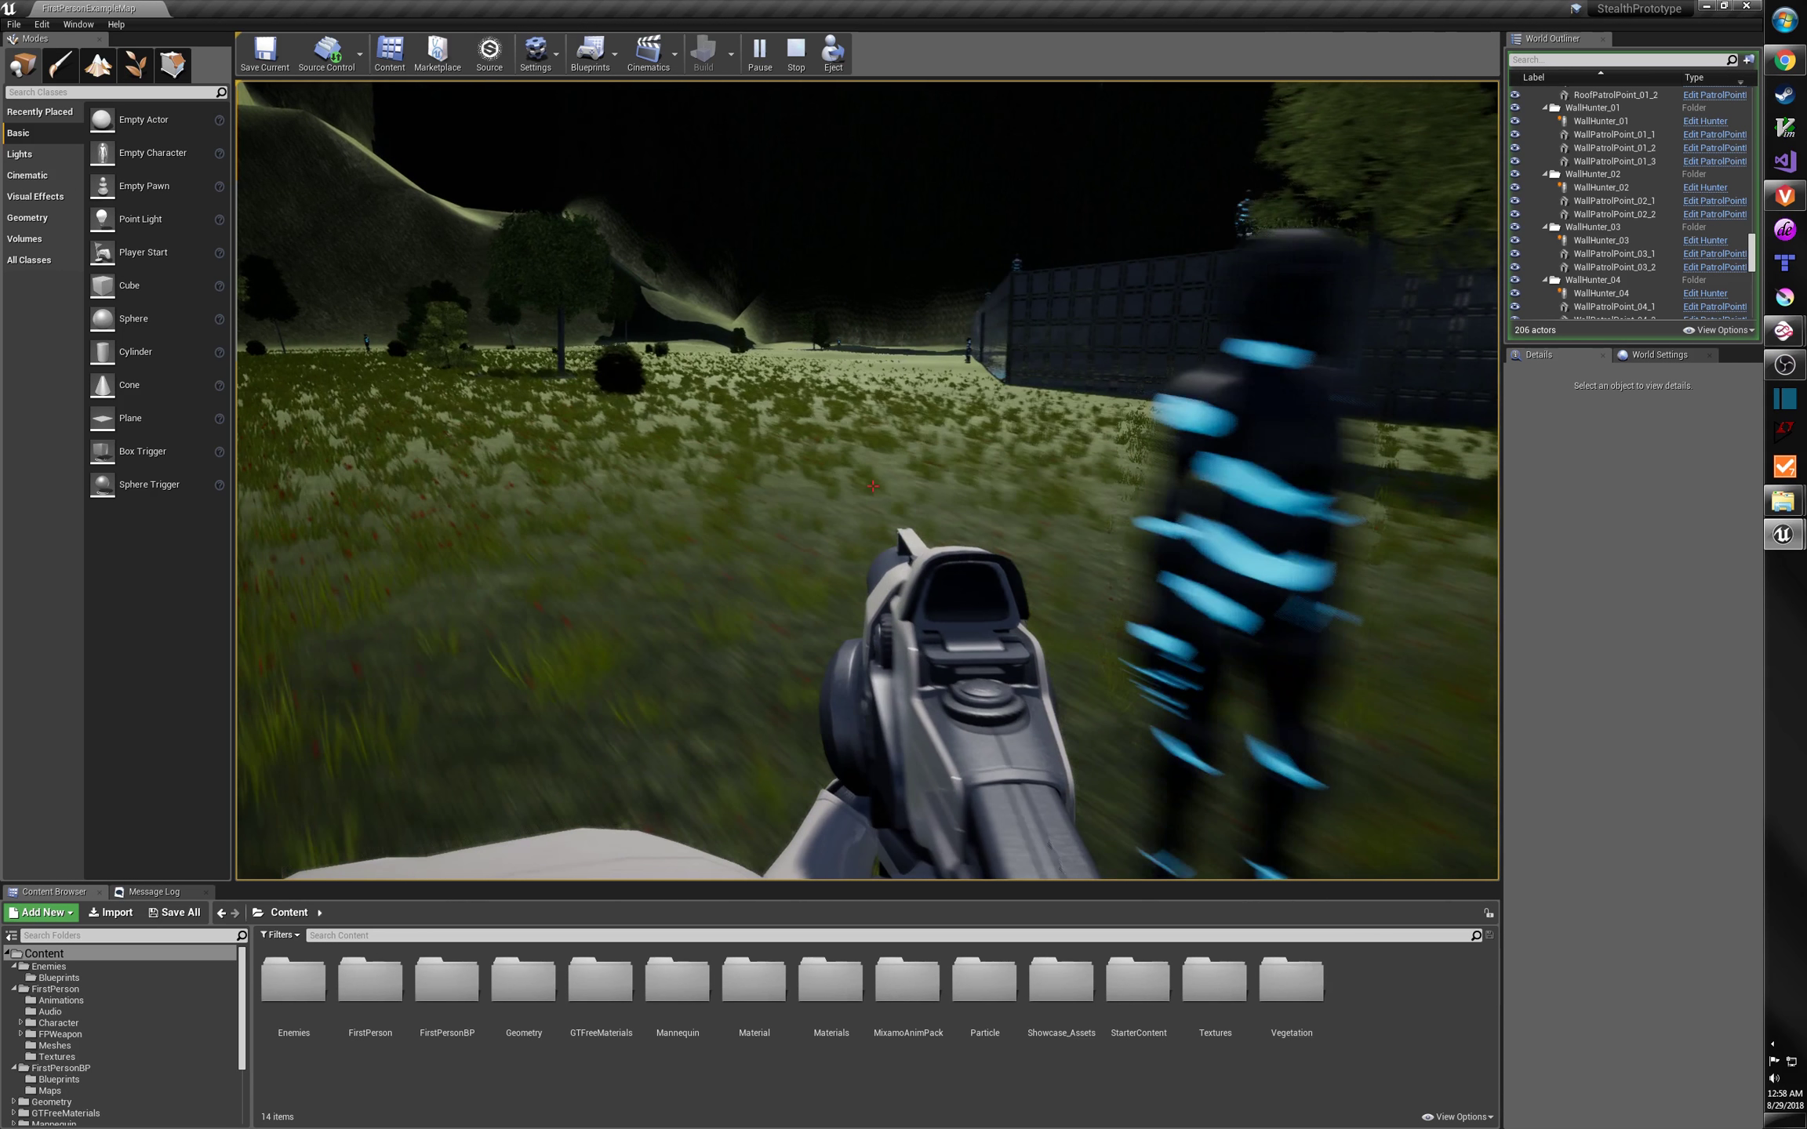
key("w")
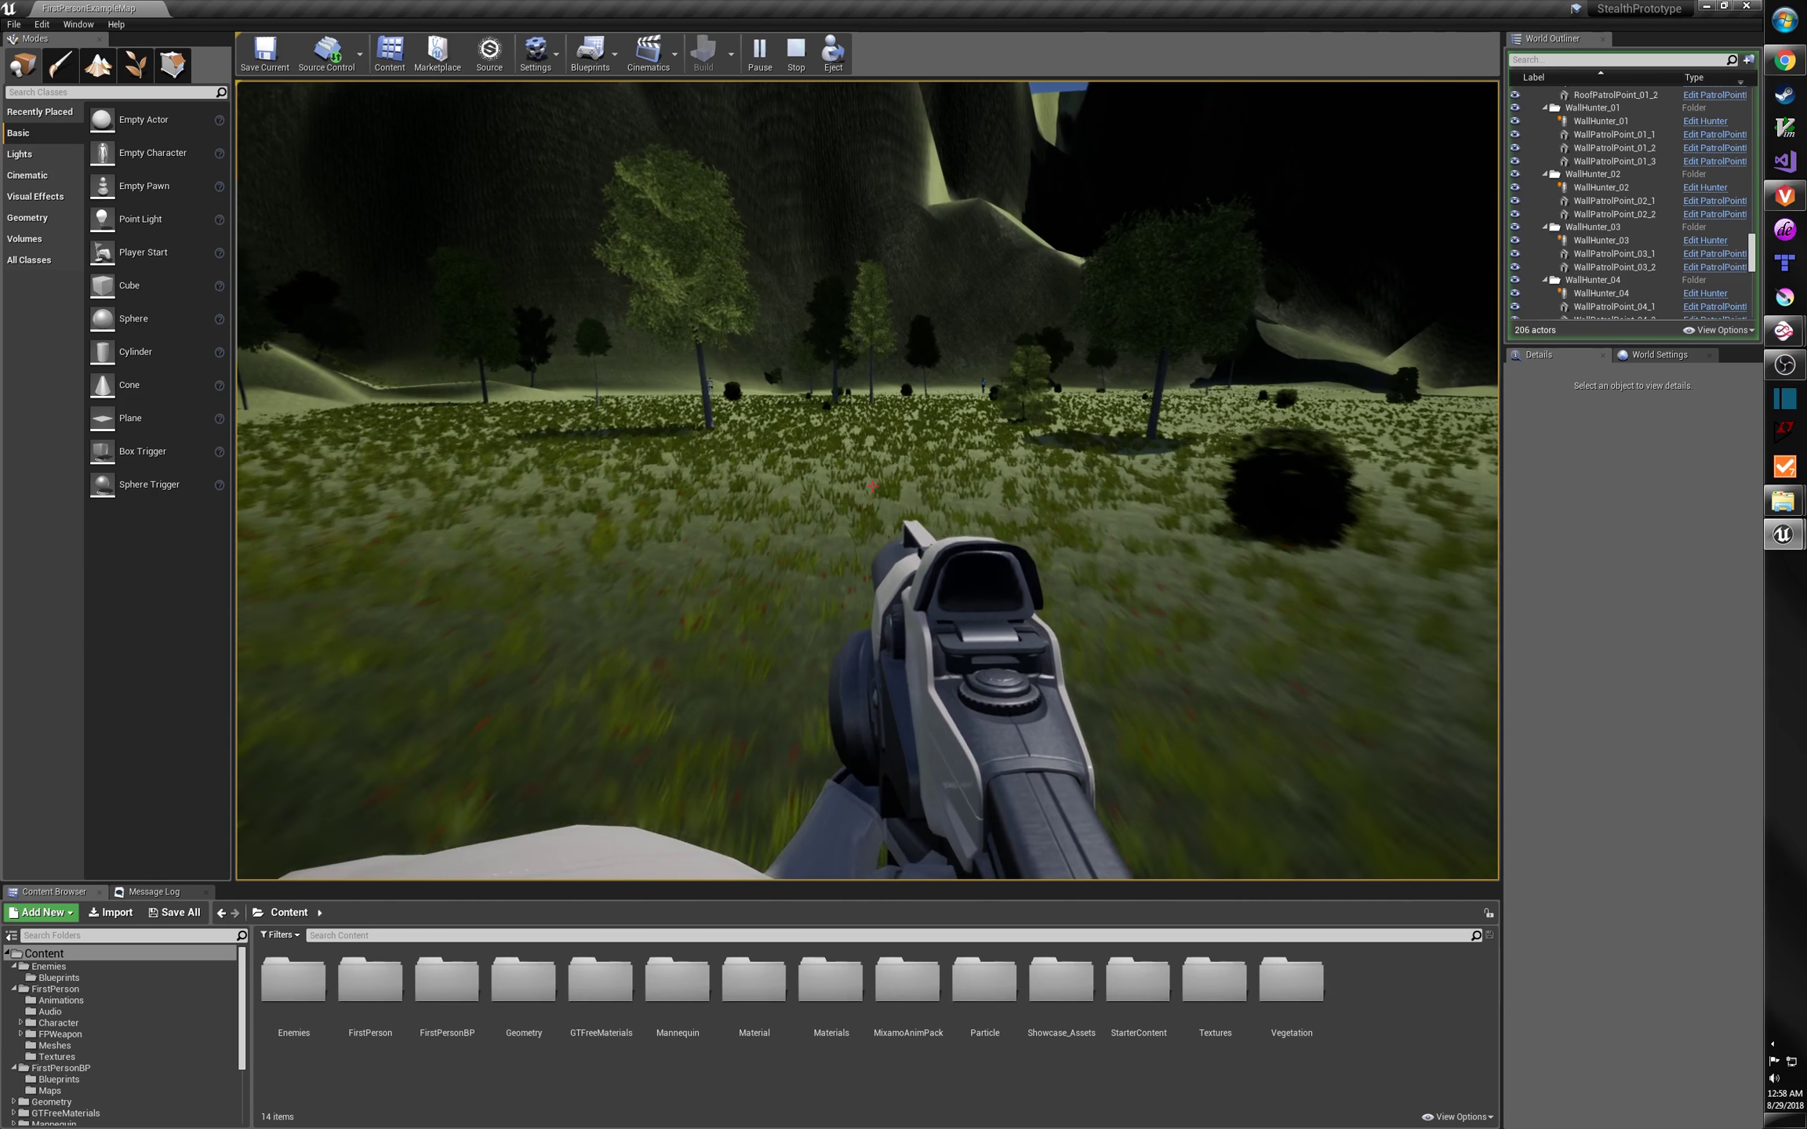
Circle through the trees outside the compound while observing the ground hunter's patrol along the wall.
key("w")
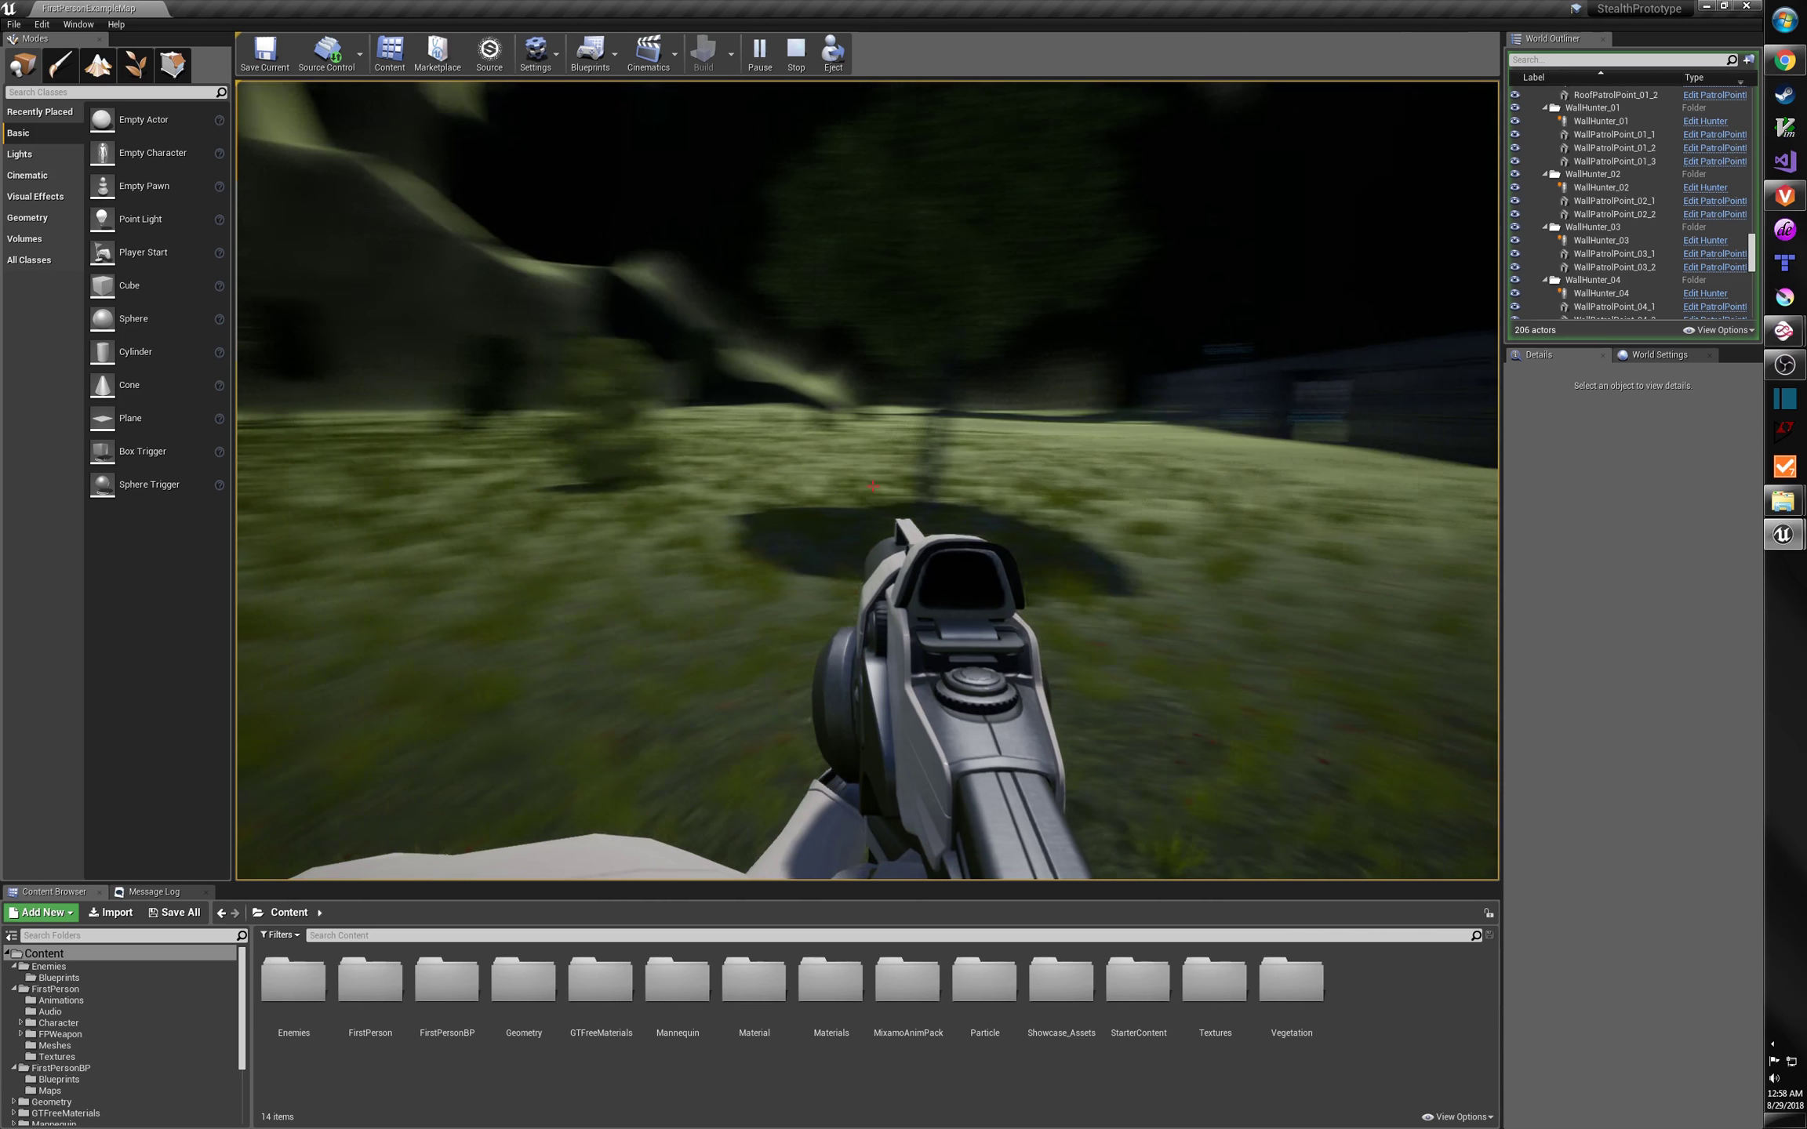
key("w")
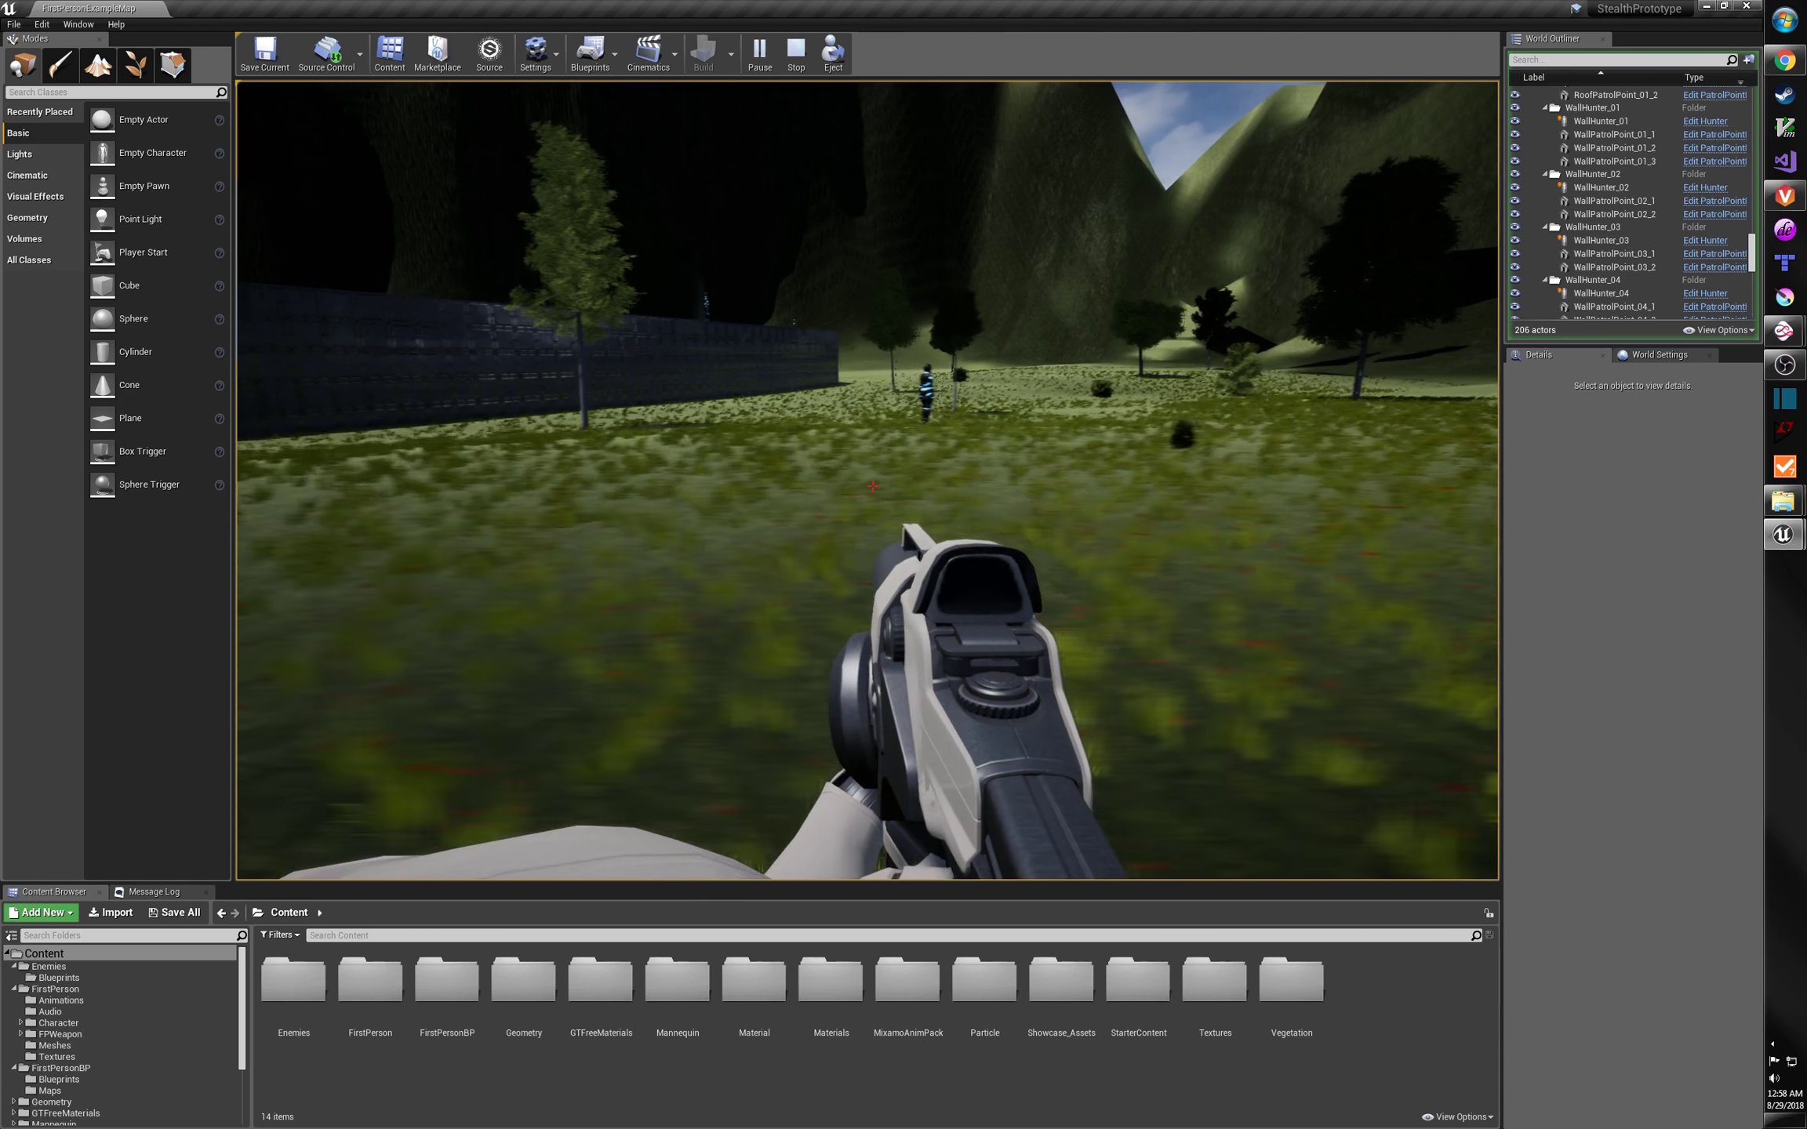
key("w")
key("d")
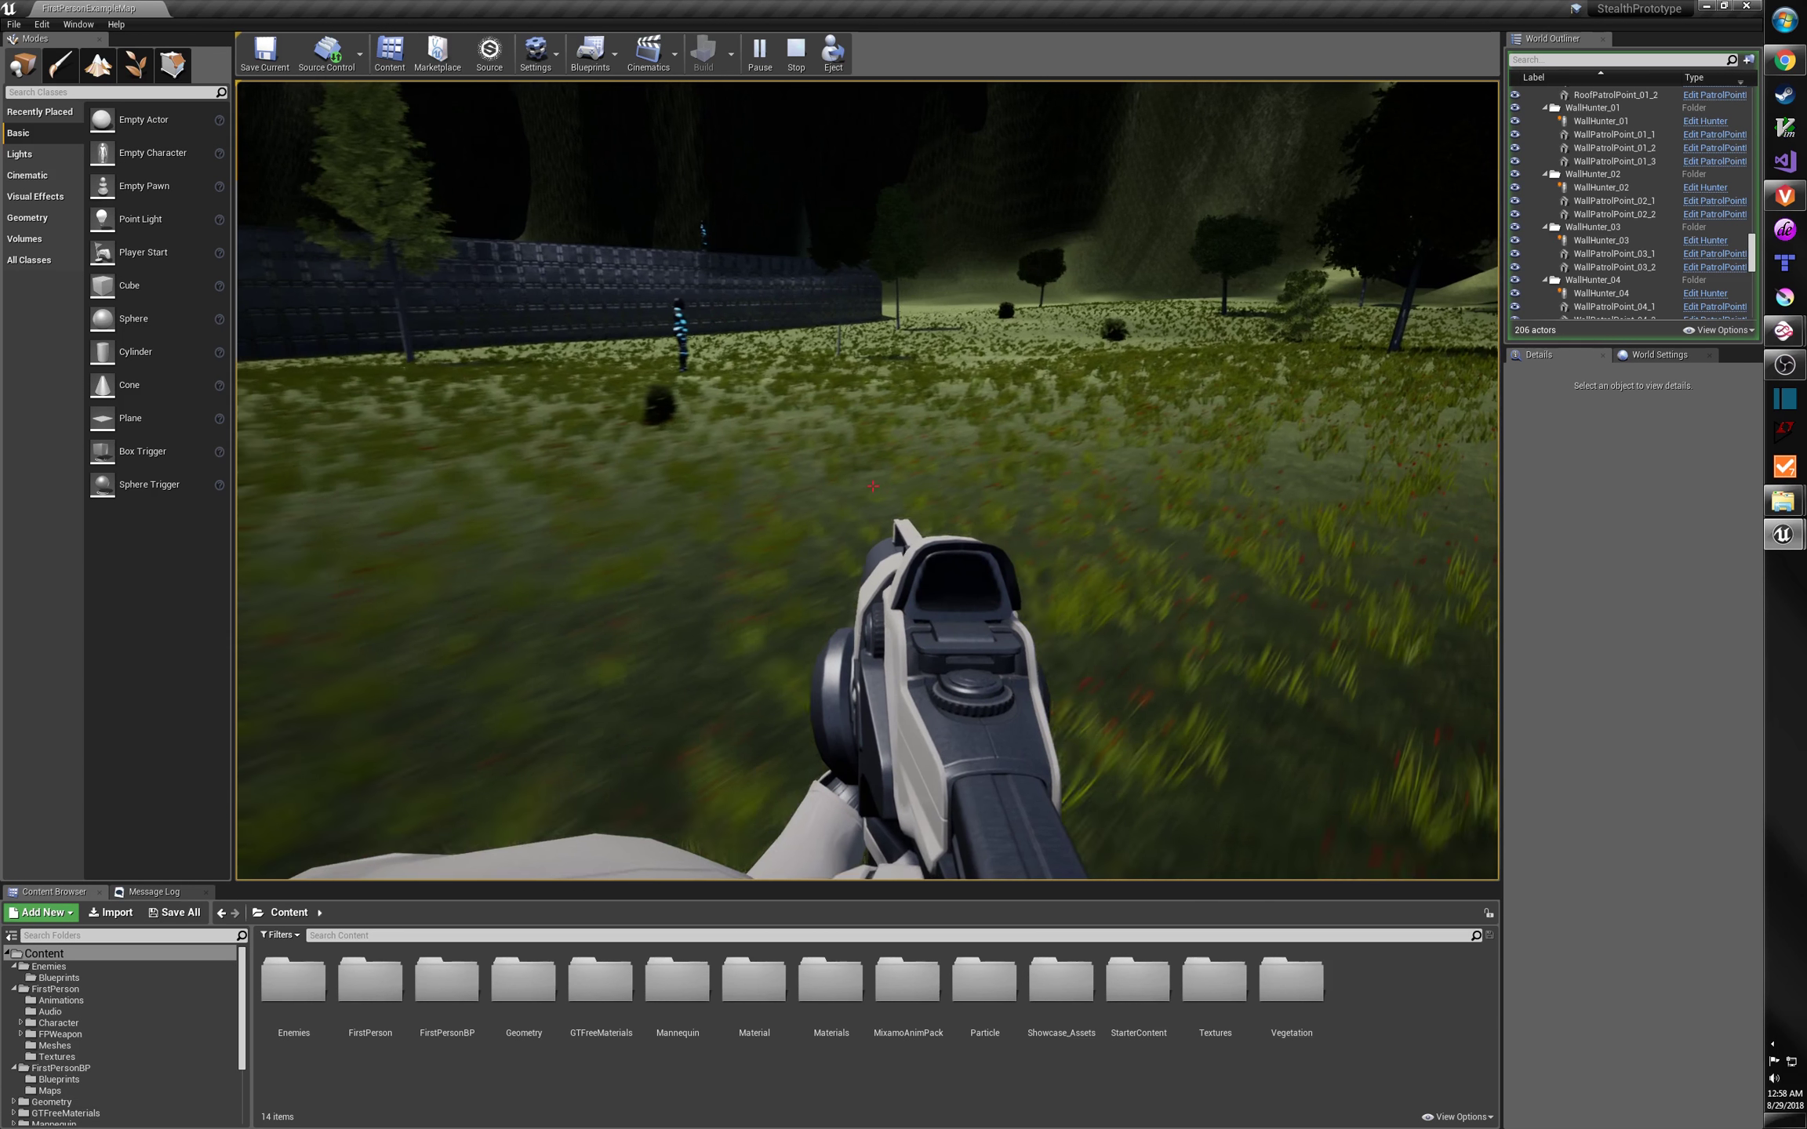
key("w")
key("d")
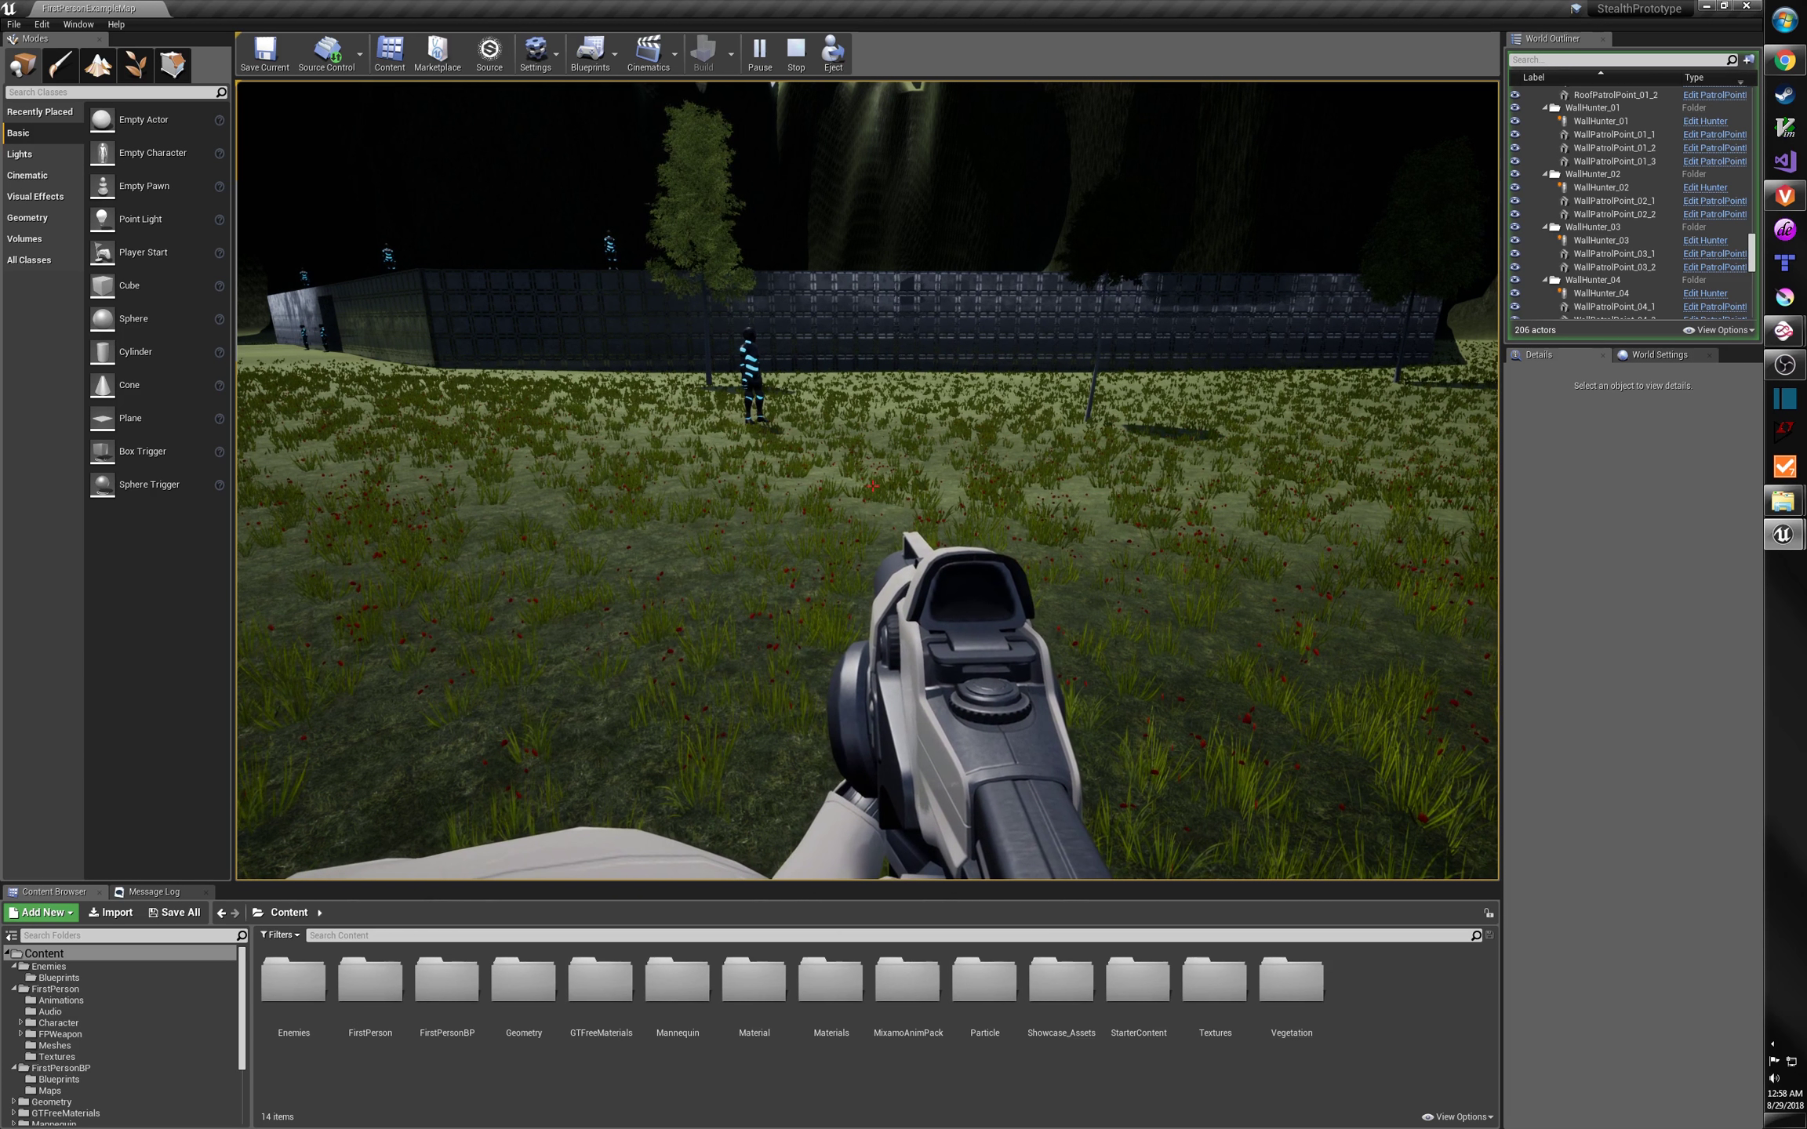
View the hunters on top of the wall from farther back and return toward the ground hunter.
key("d")
key("s")
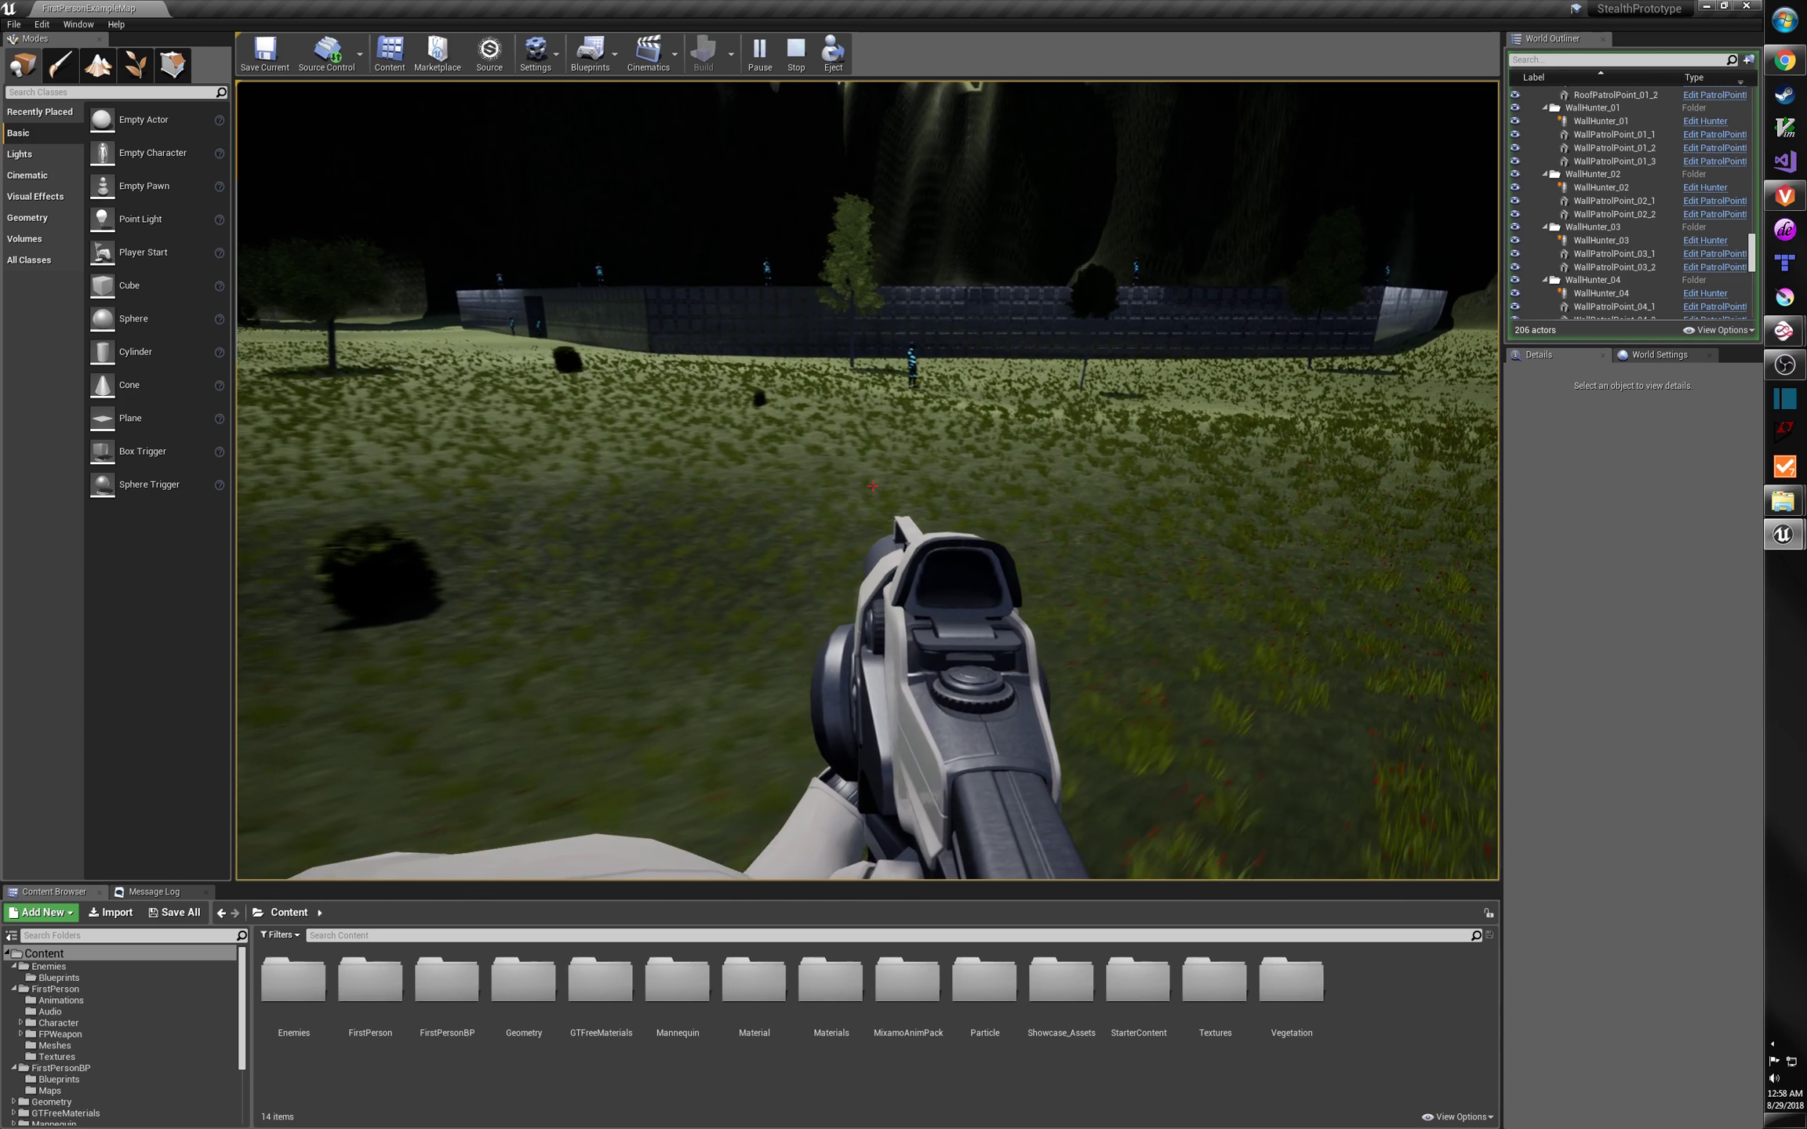
key("w")
key("a")
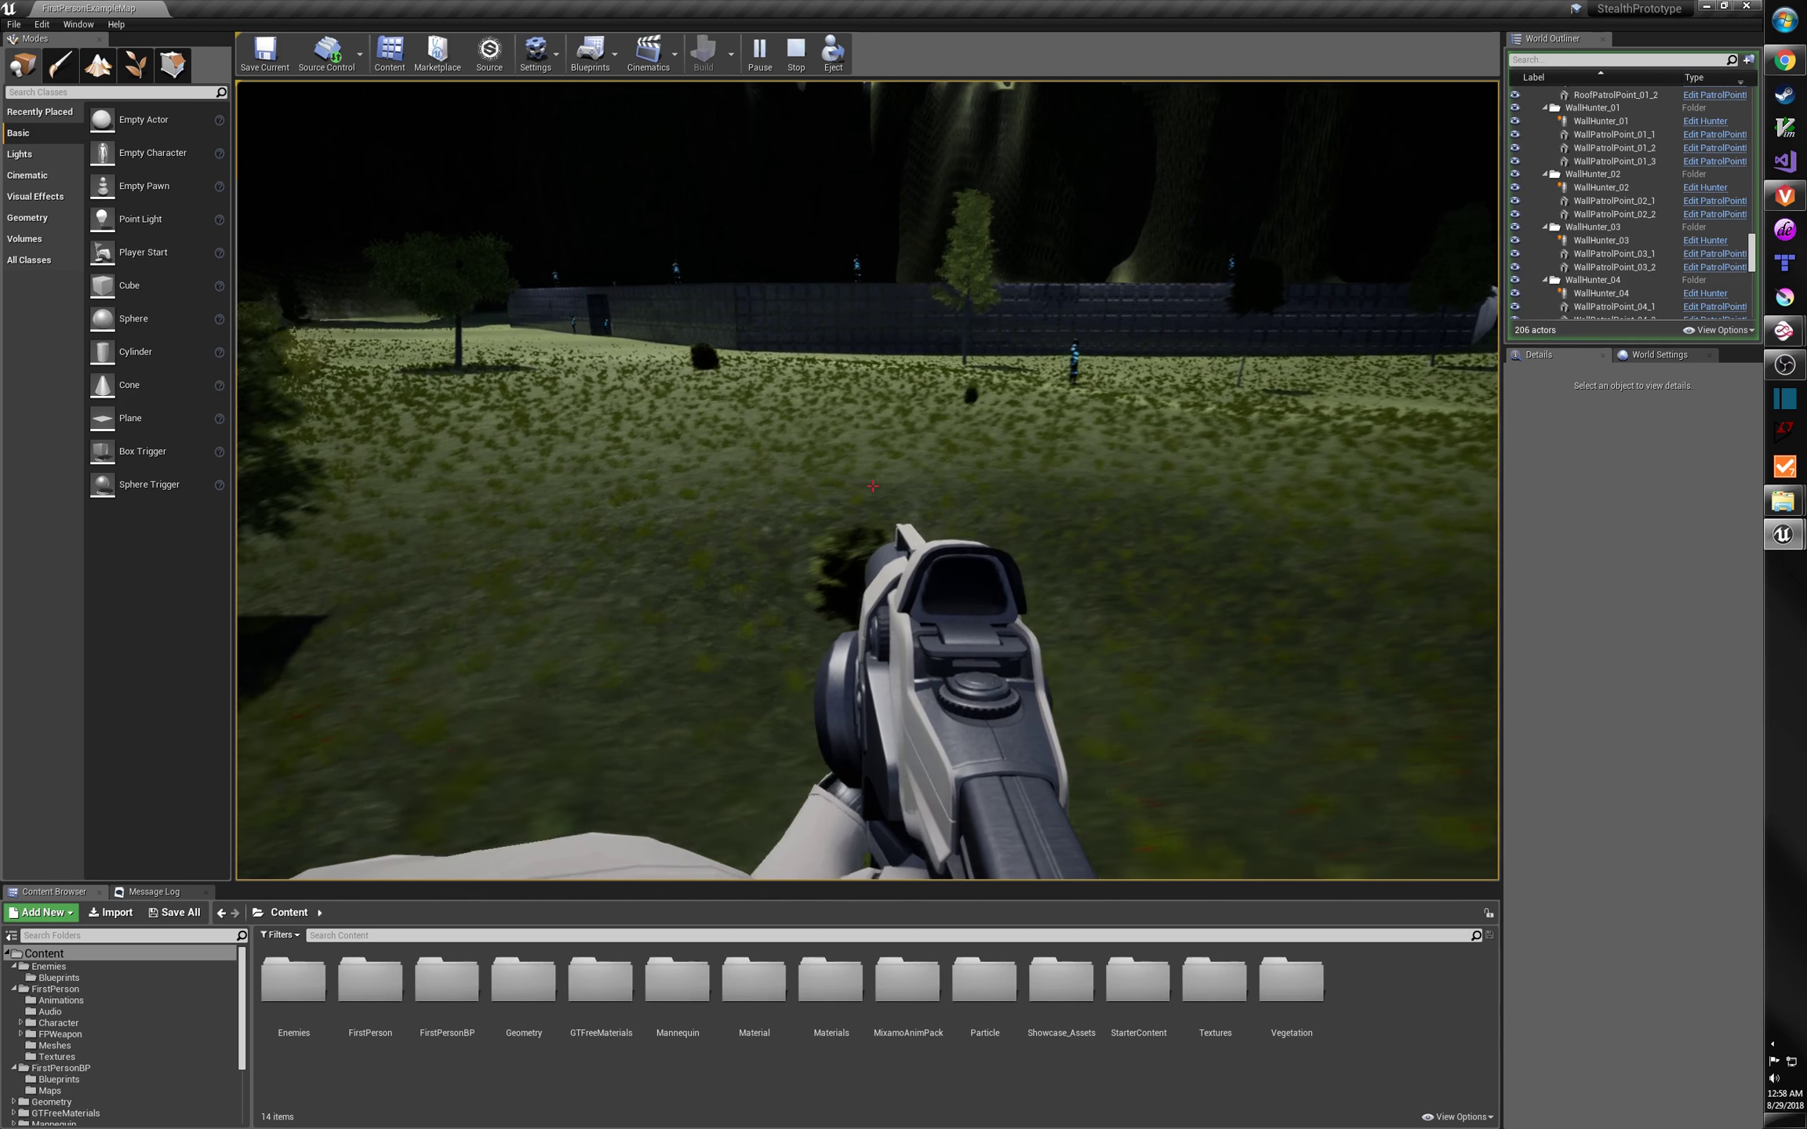
key("s")
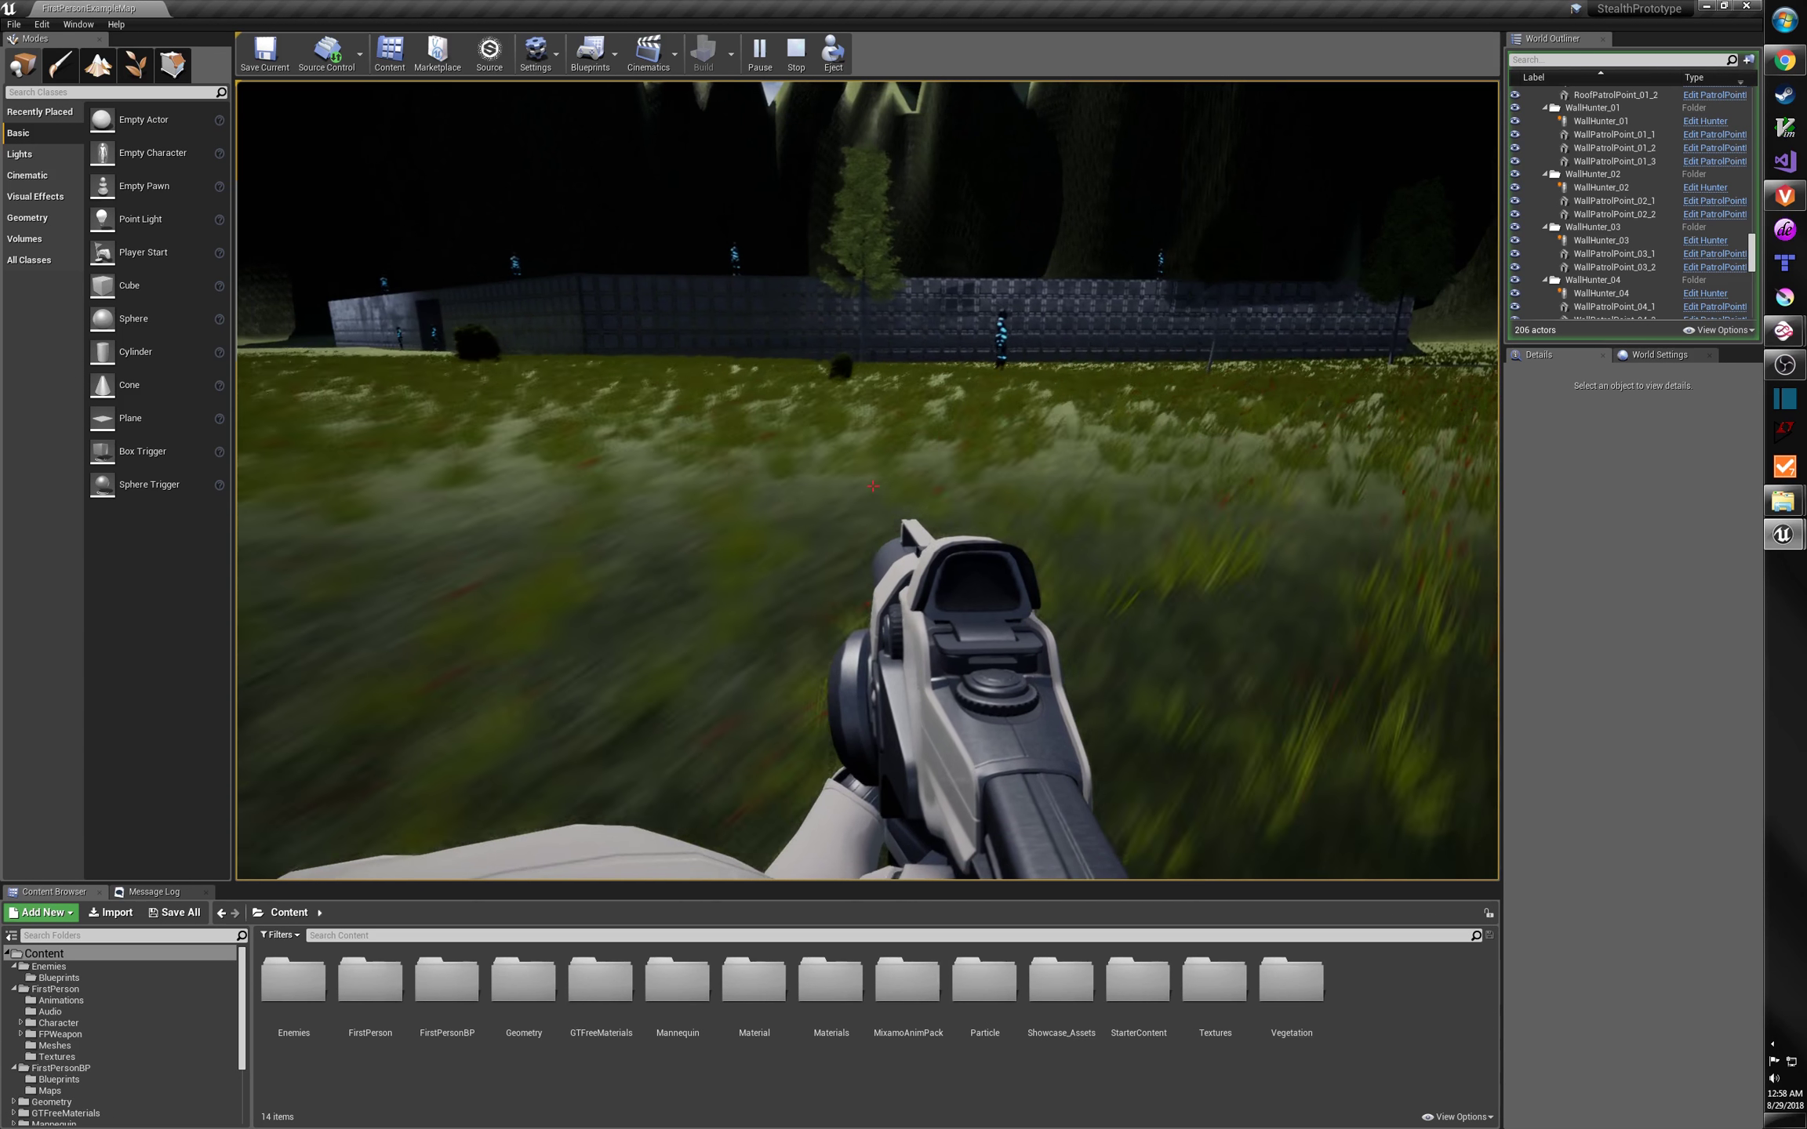
key("w")
key("d")
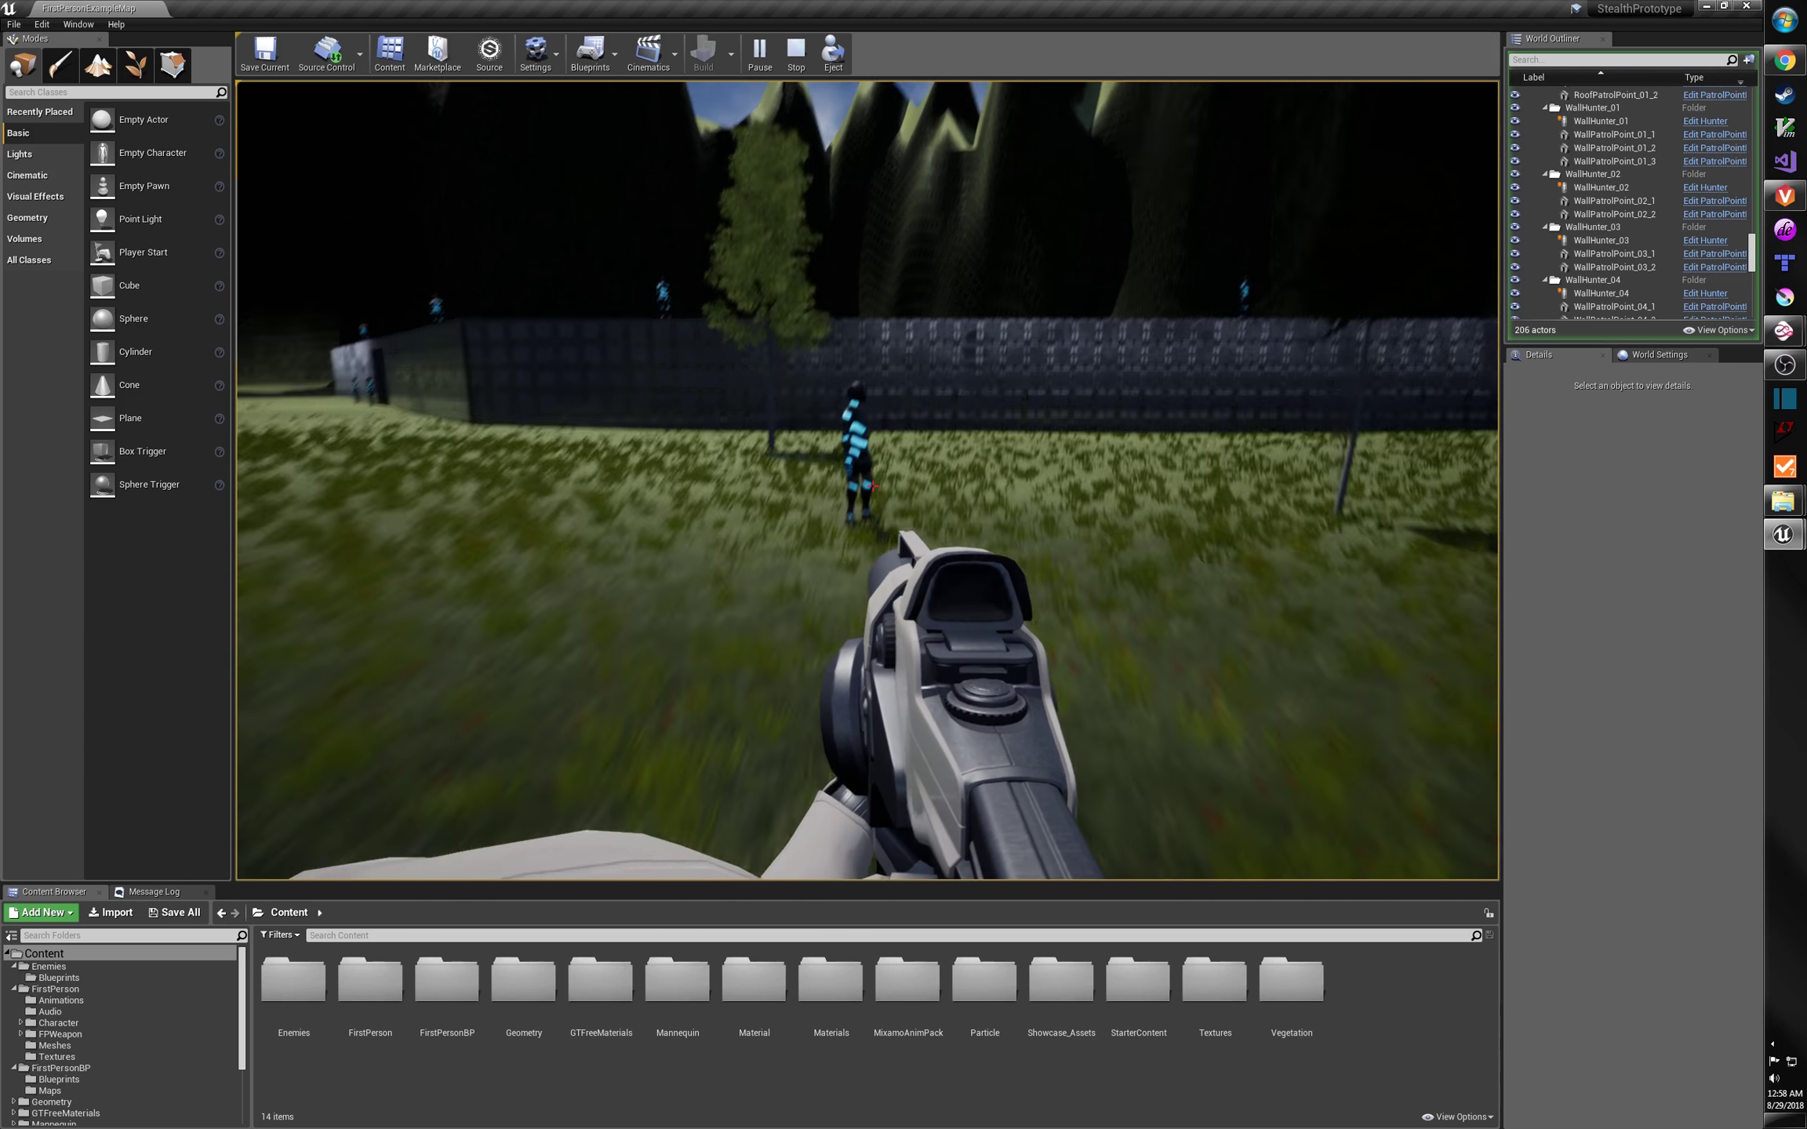
Walk along the outside of the compound wall toward the gate opening guarded by two hunters.
key("w")
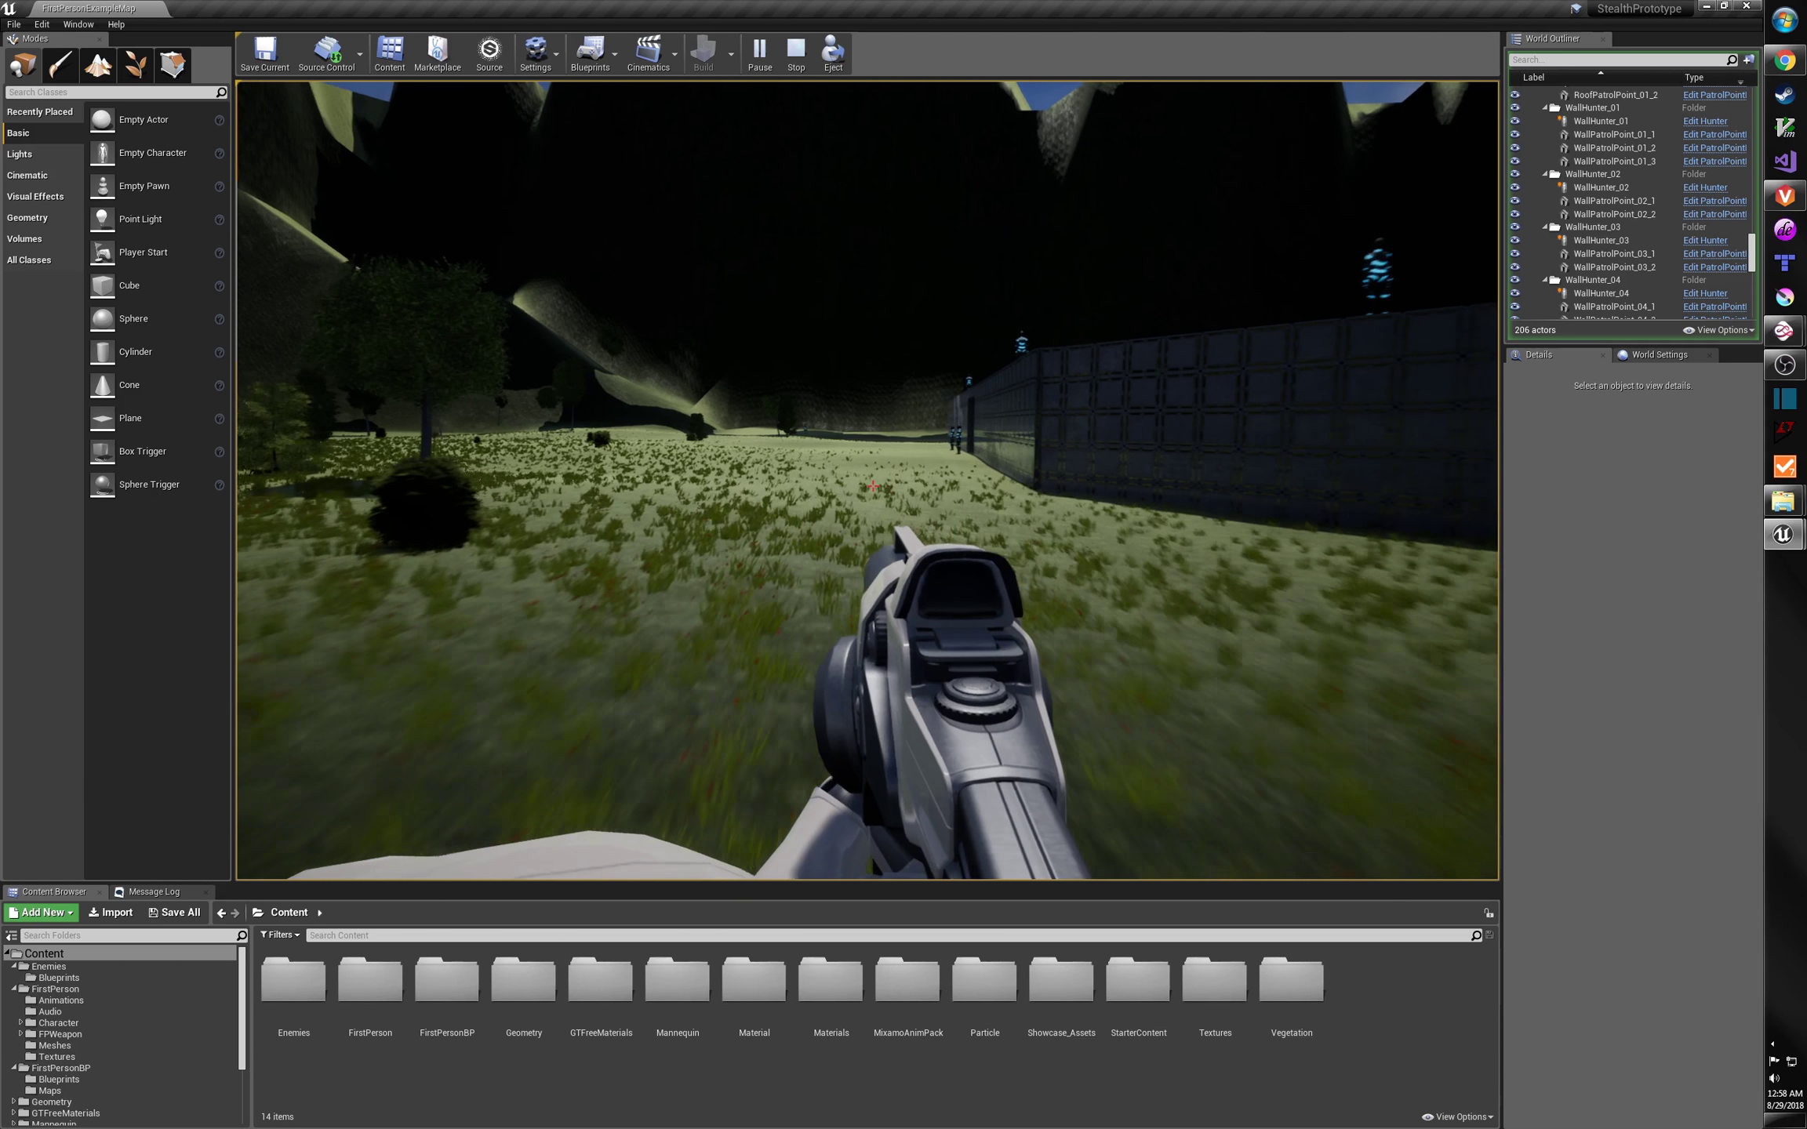
key("w")
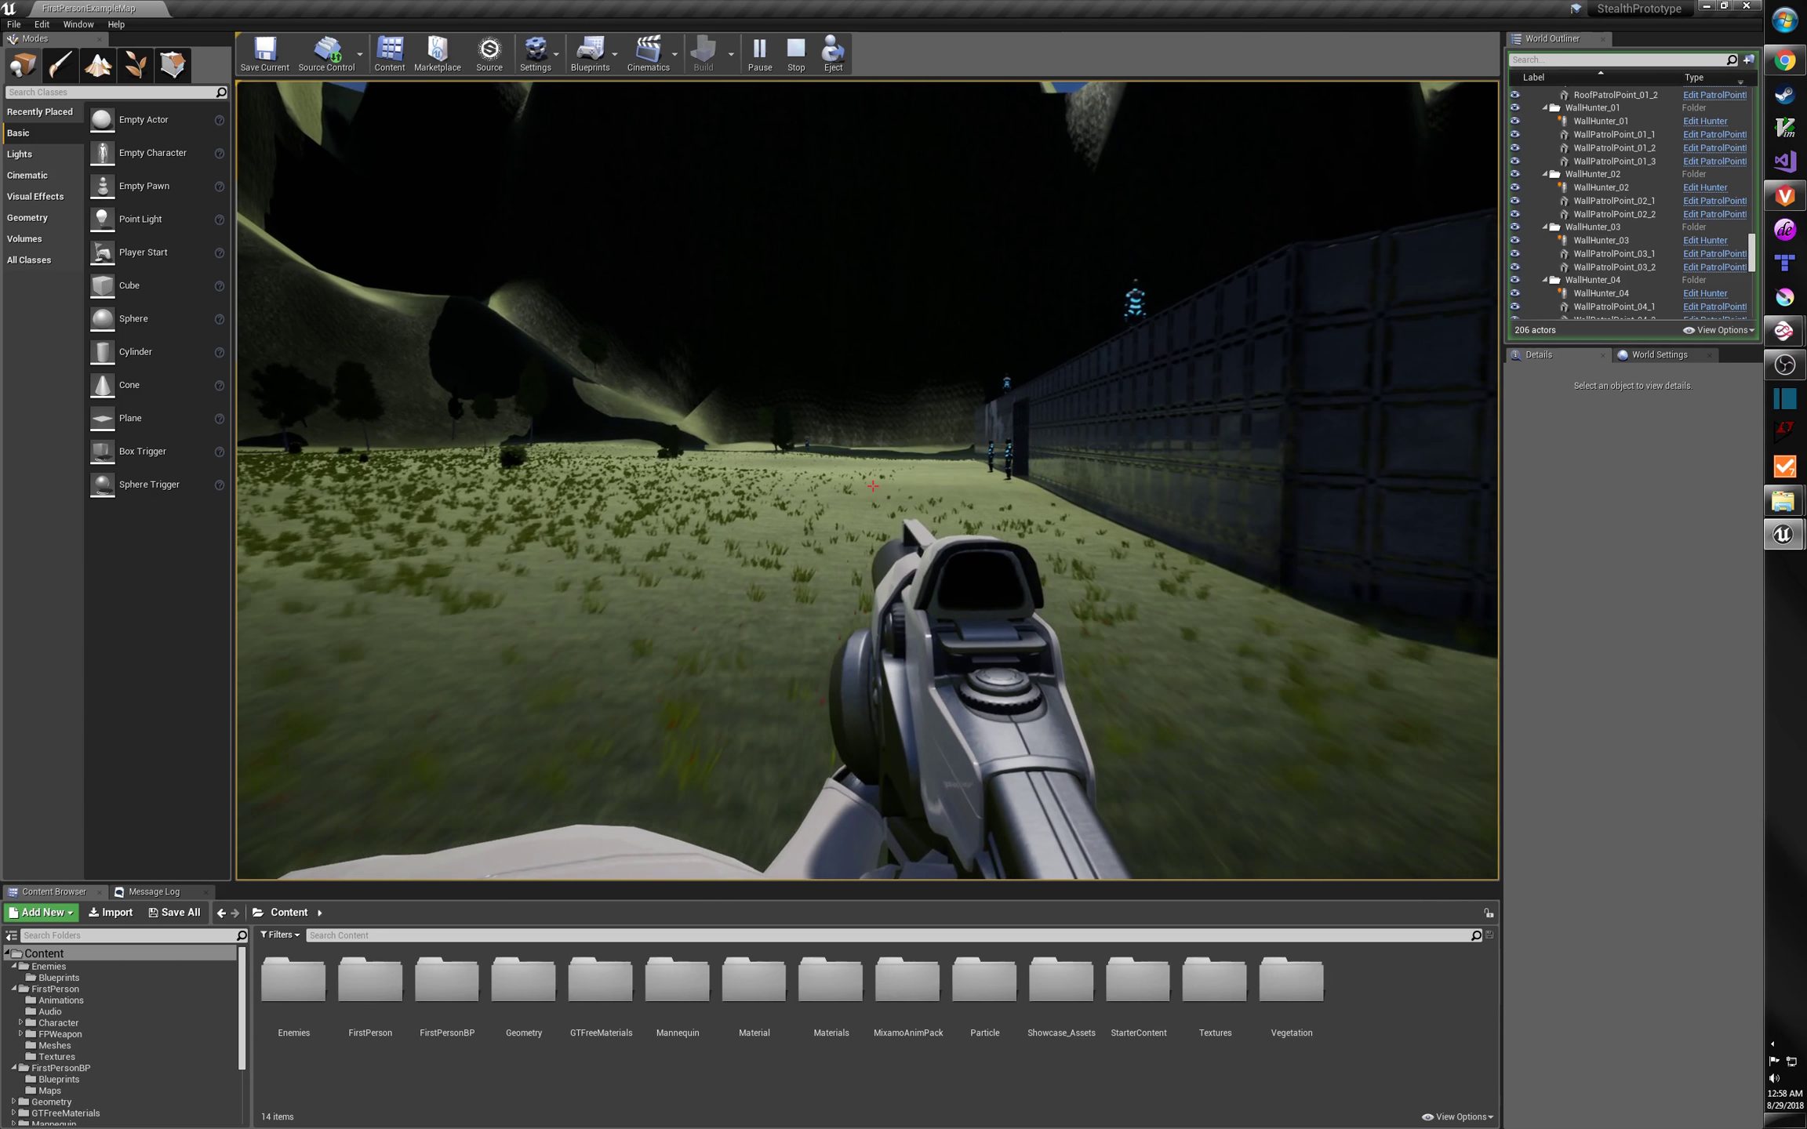
key("w")
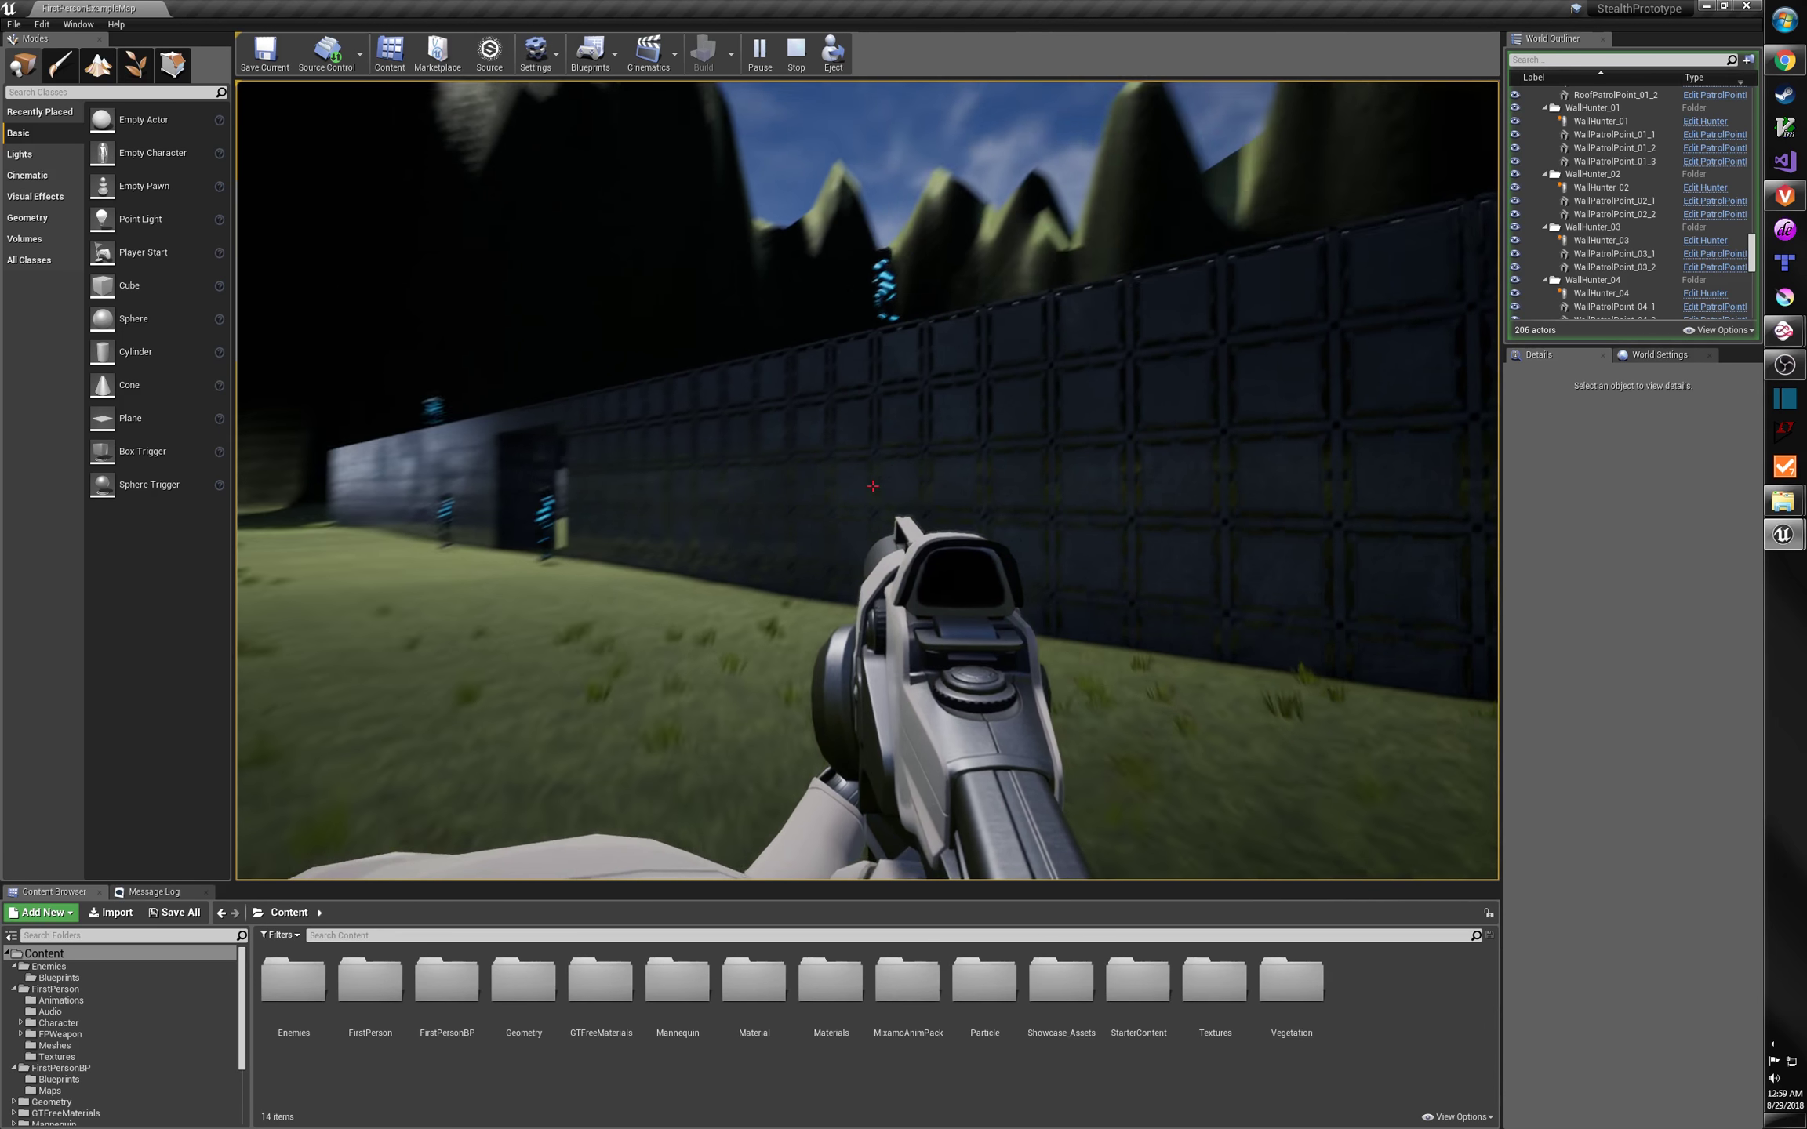
key("w")
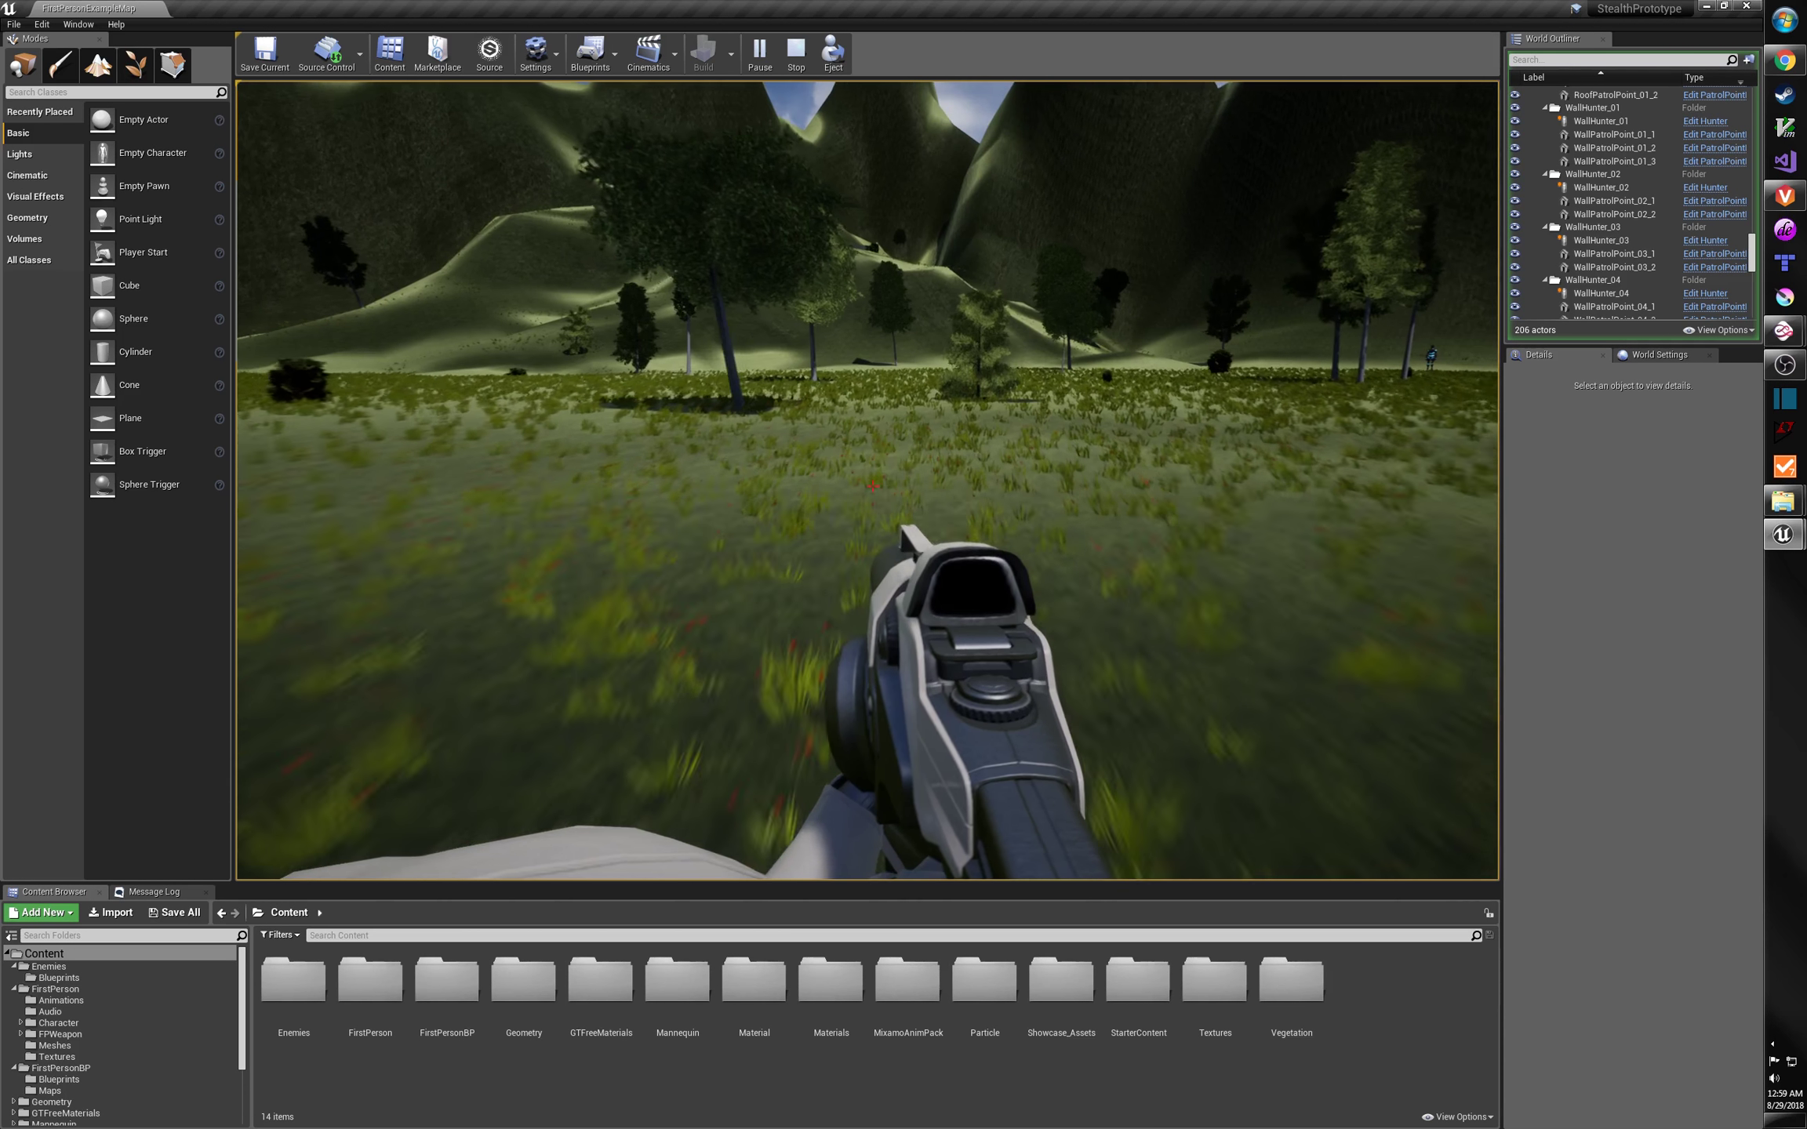
key("w")
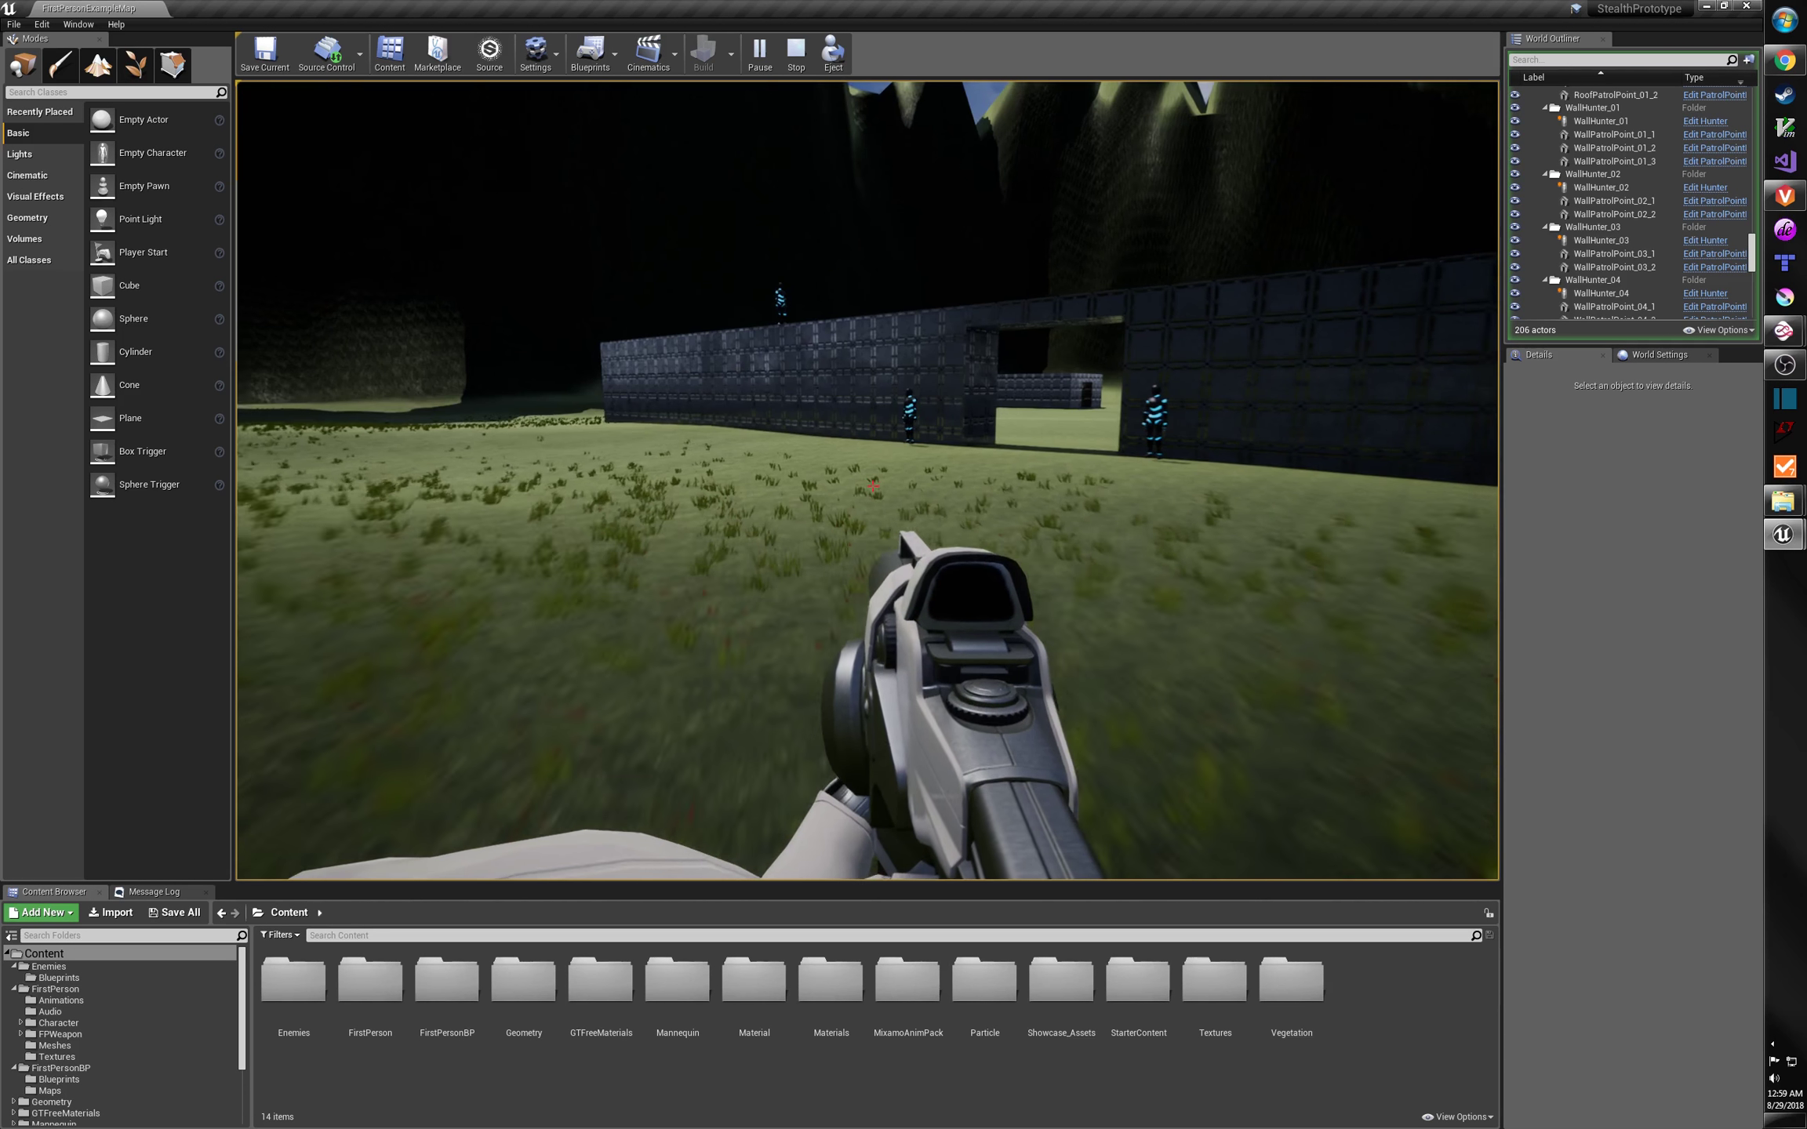
Walk away from the compound across the grassy field toward the hunter near the distant trees.
key("w")
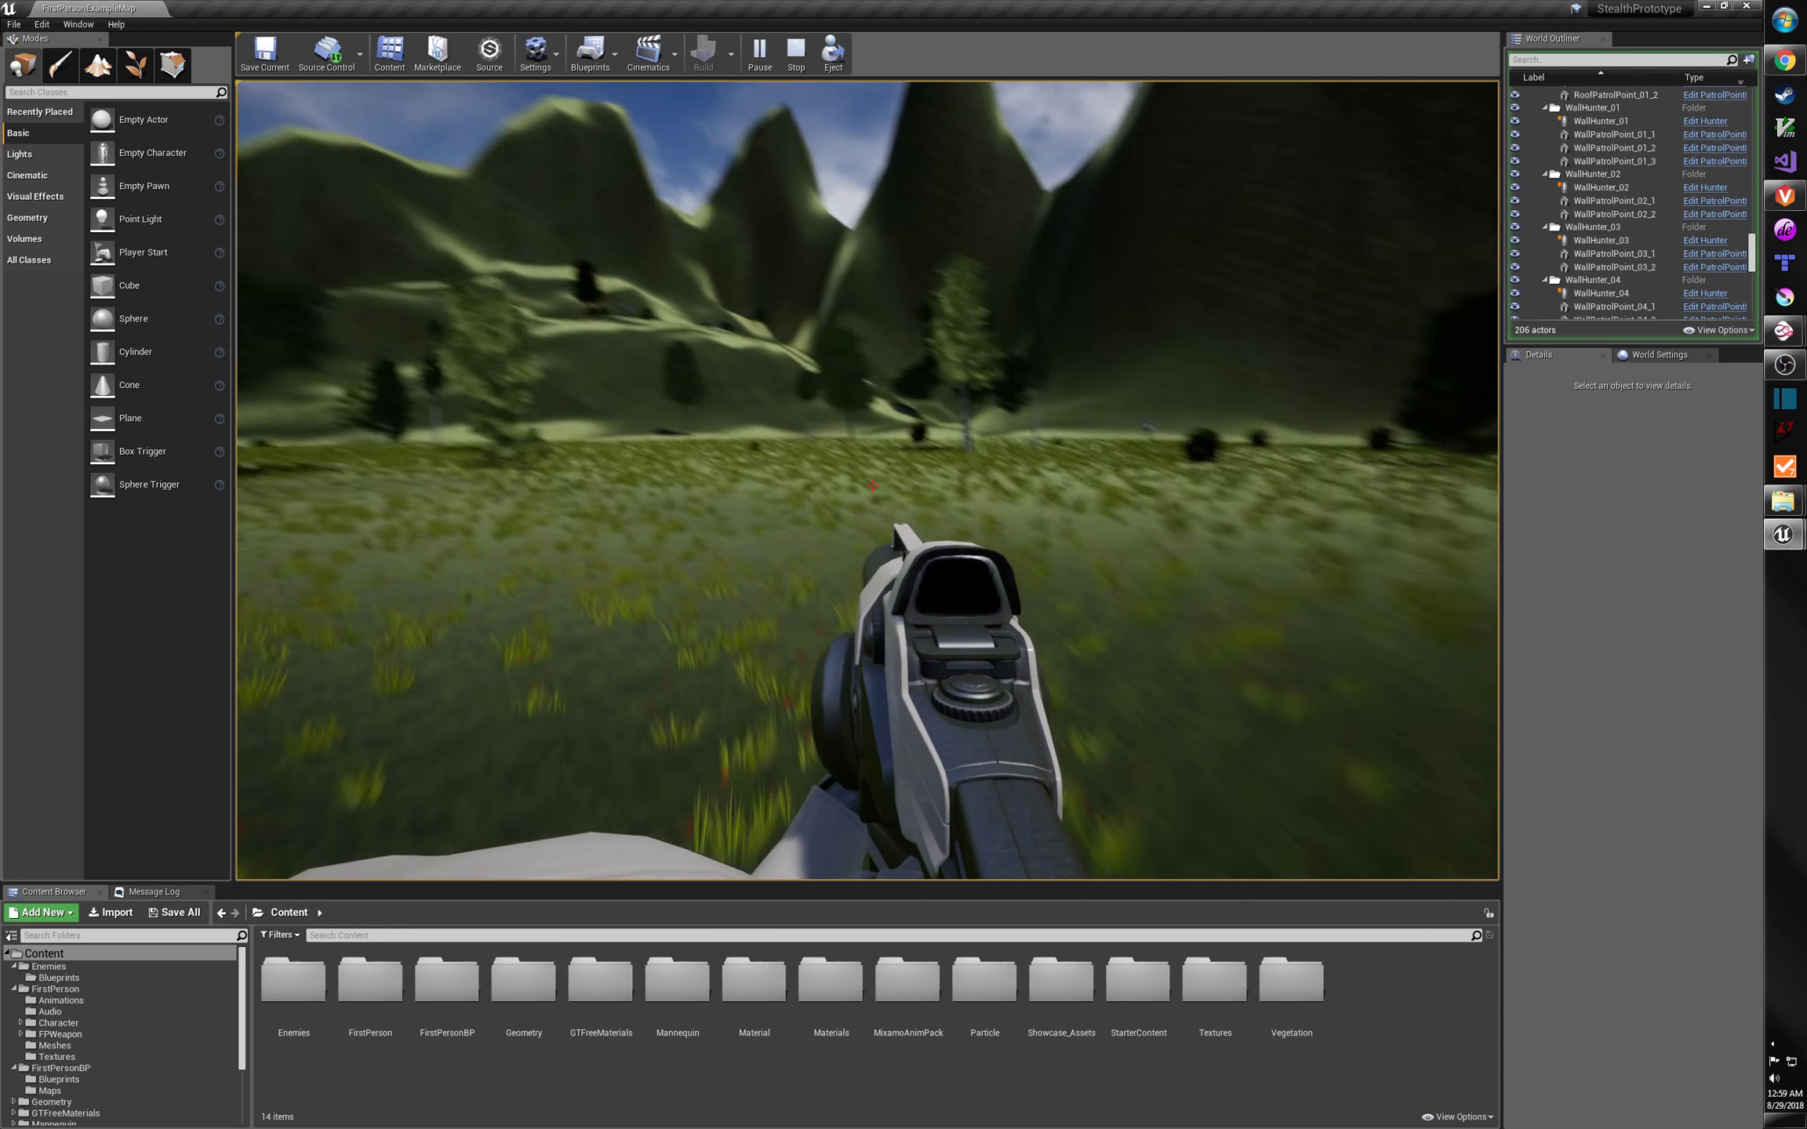
key("w")
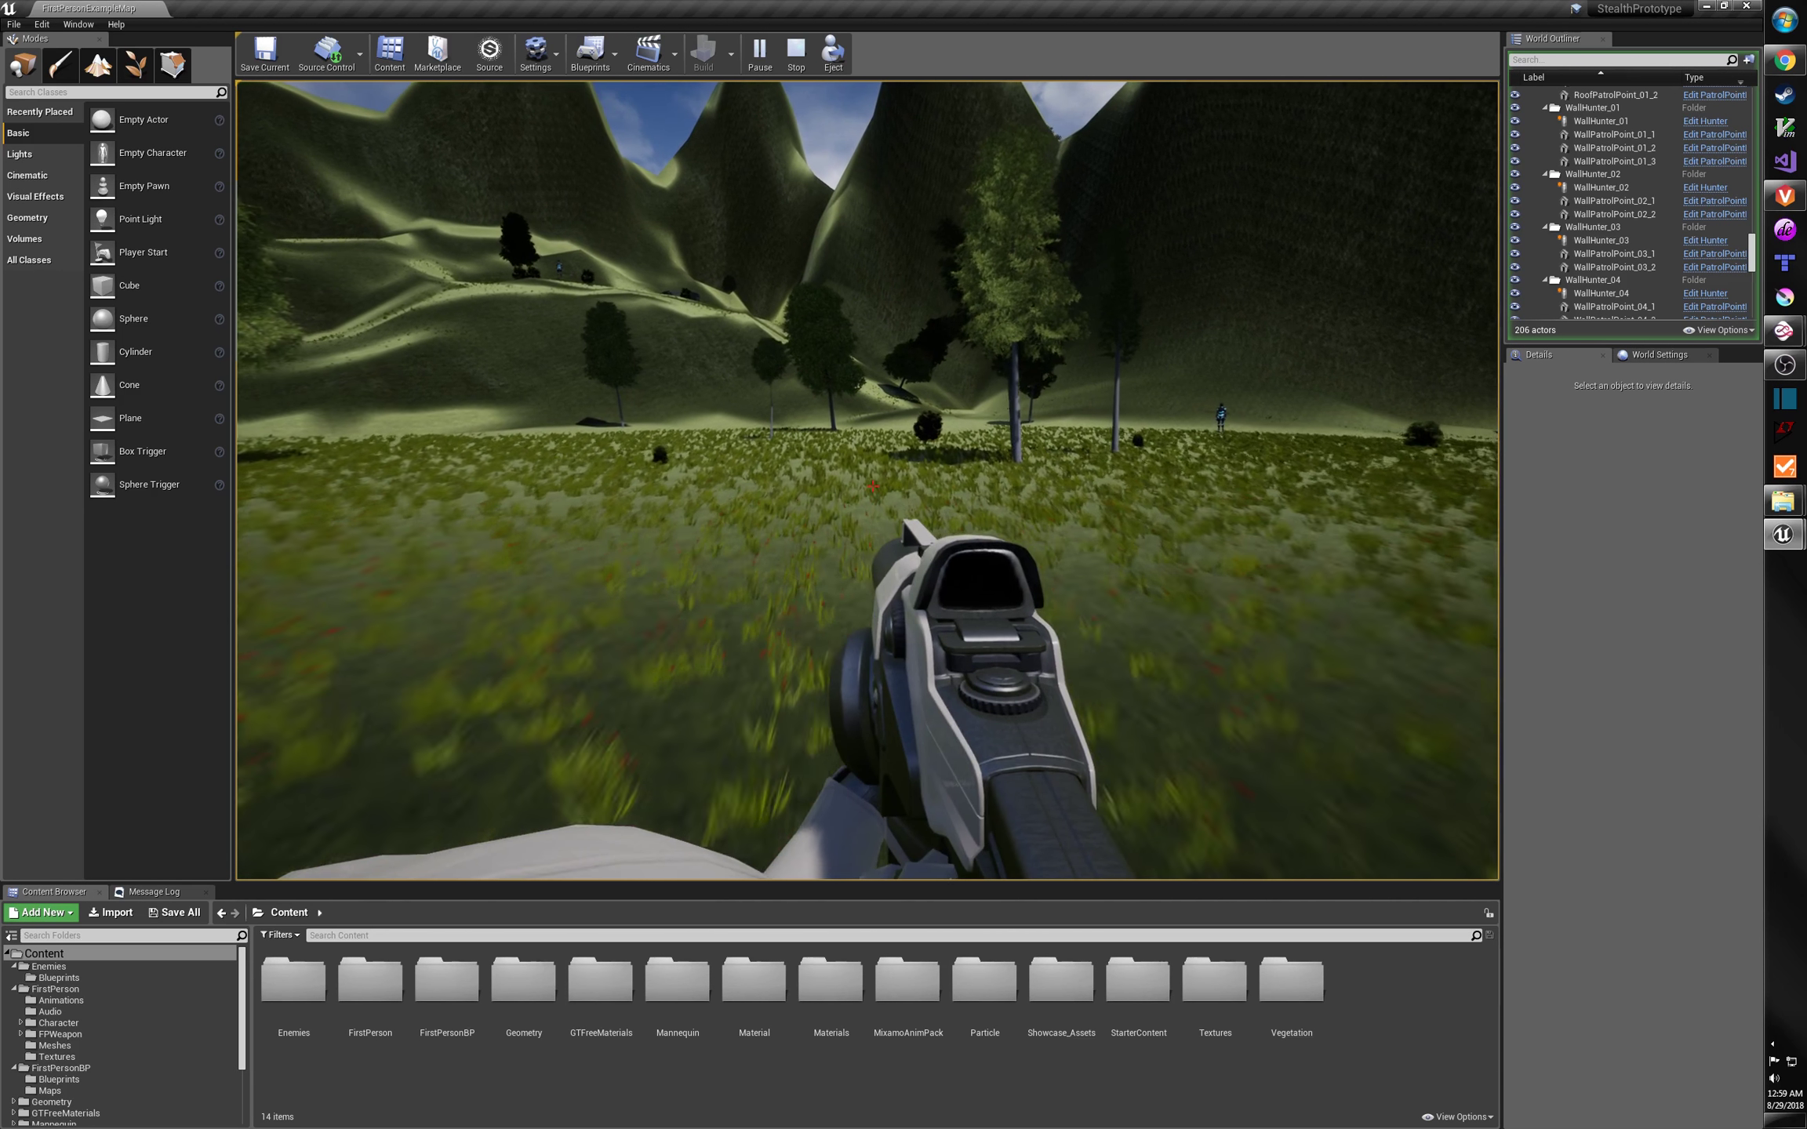
key("w")
key("w")
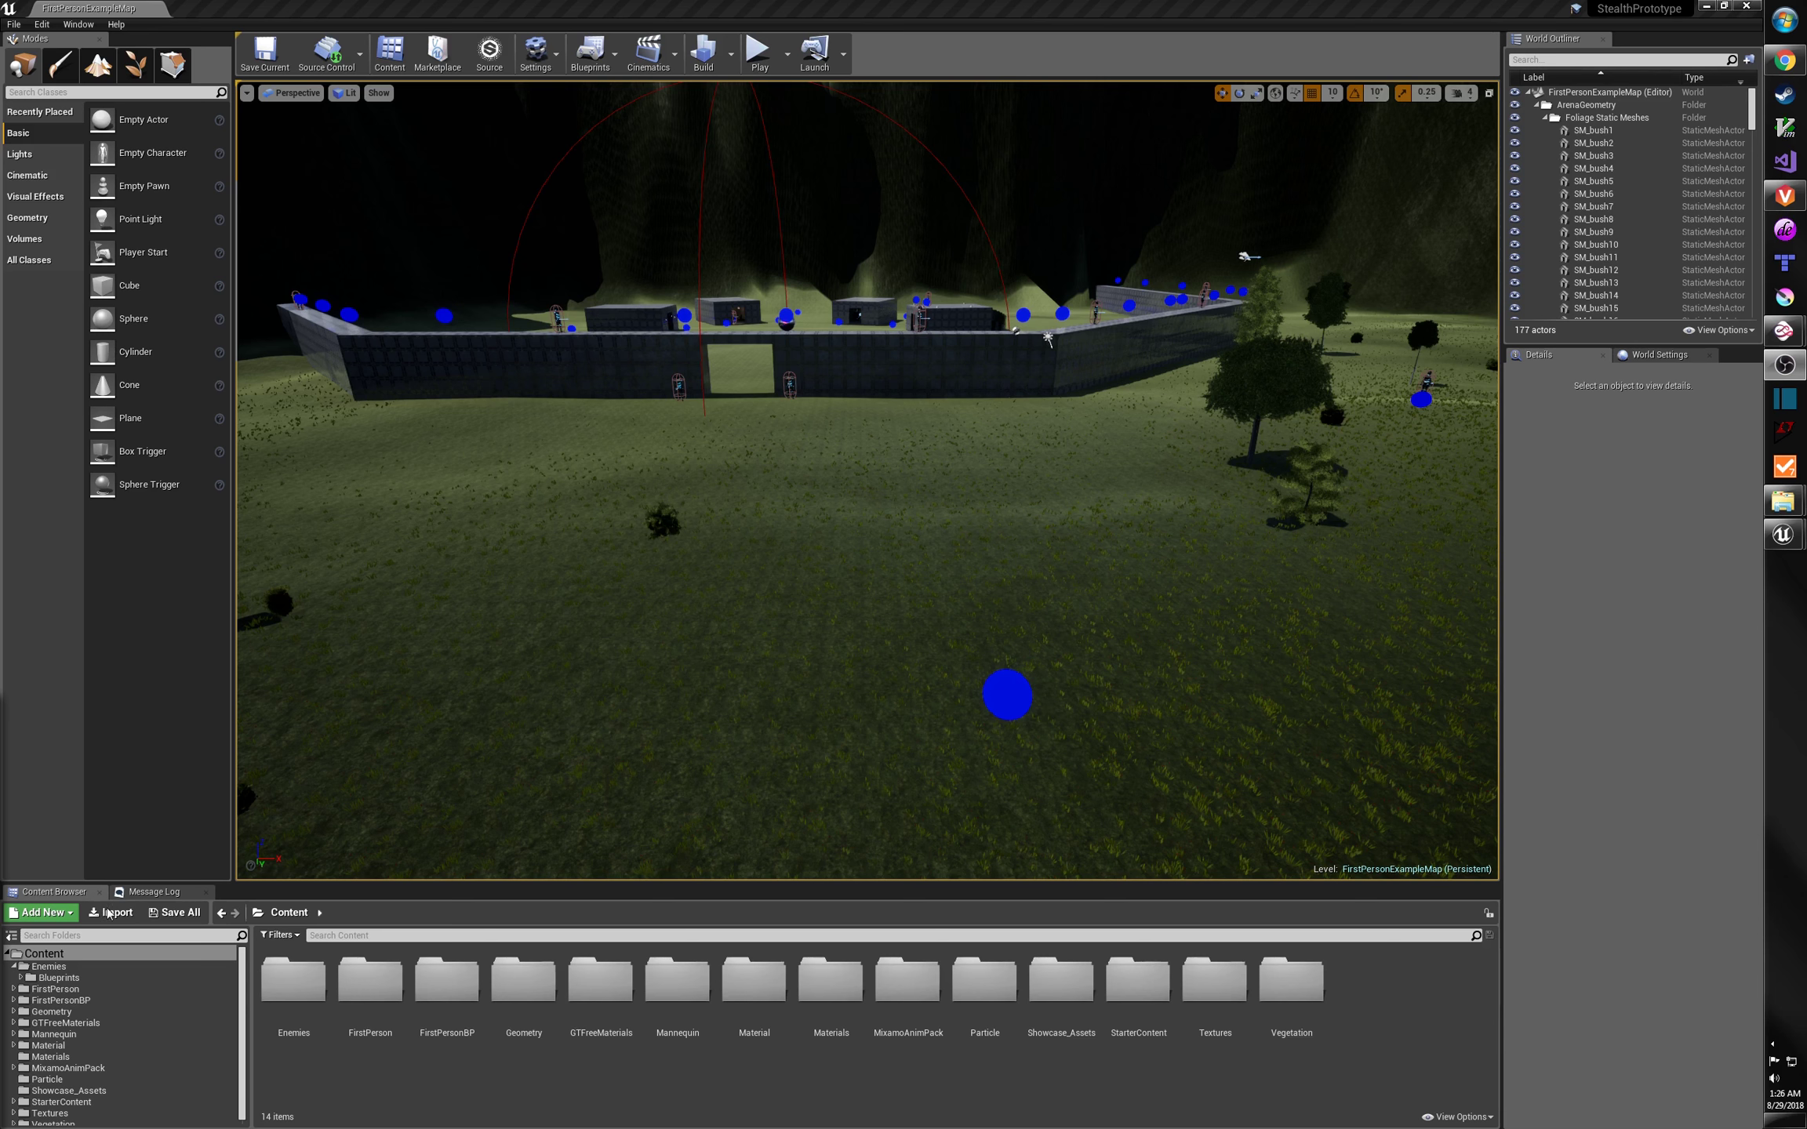
Show the contents of the Enemies Blueprints folder and view the placed hunters up close and around the compound gate.
left_click(81, 977)
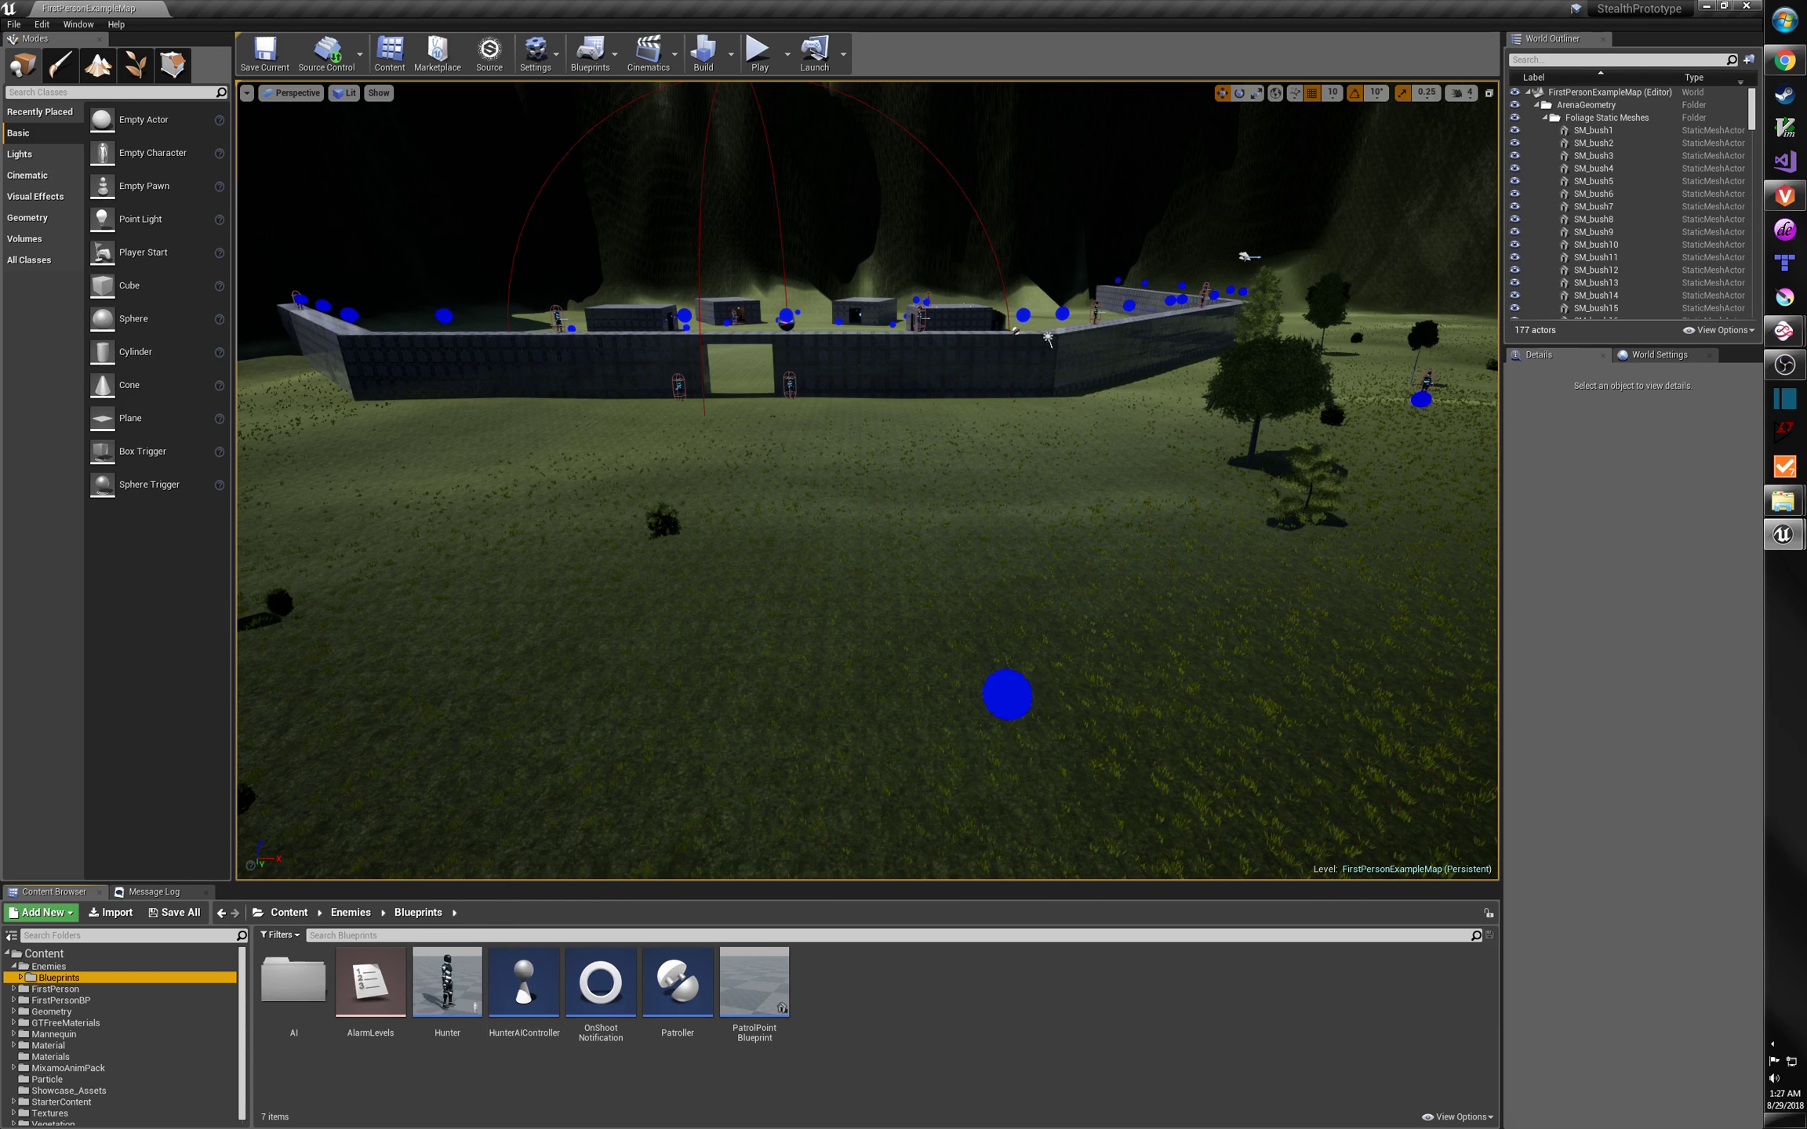
right_click_drag(867, 480, 1255, 581)
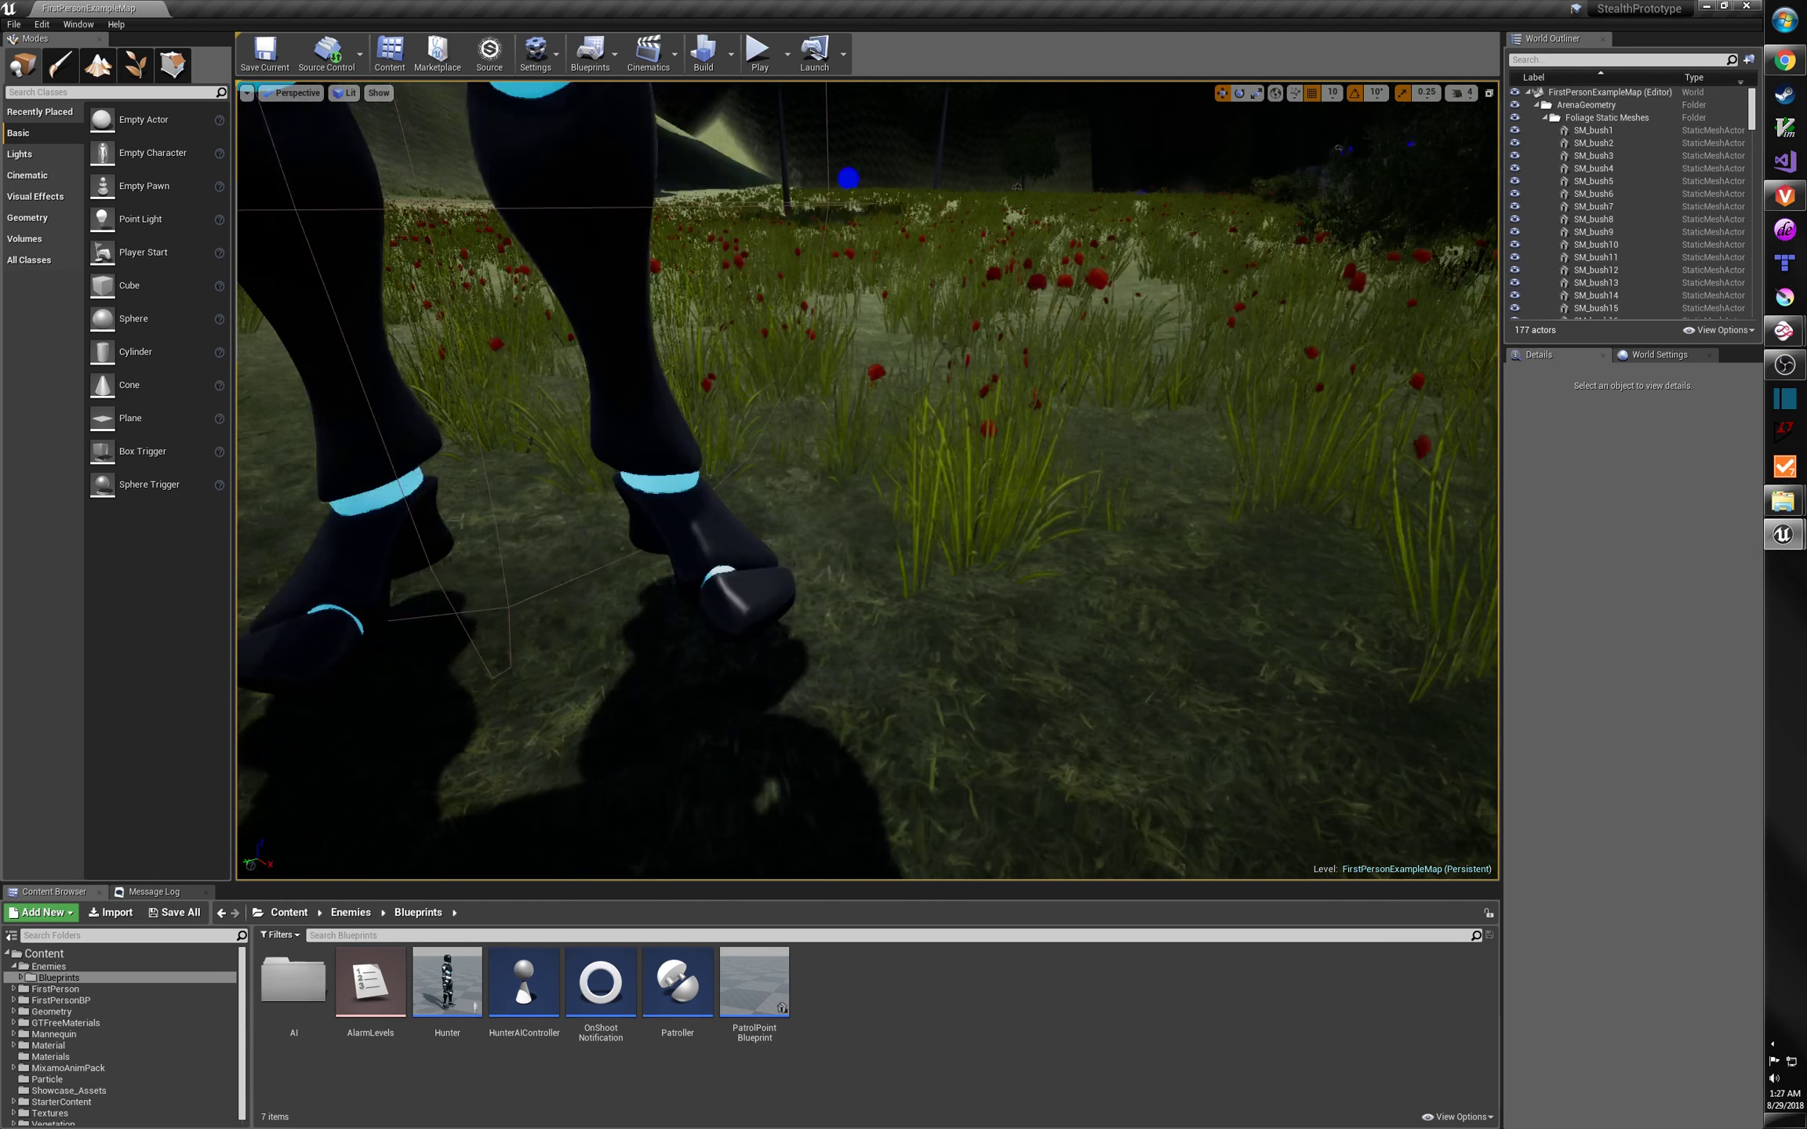
right_click_drag(679, 357, 639, 345)
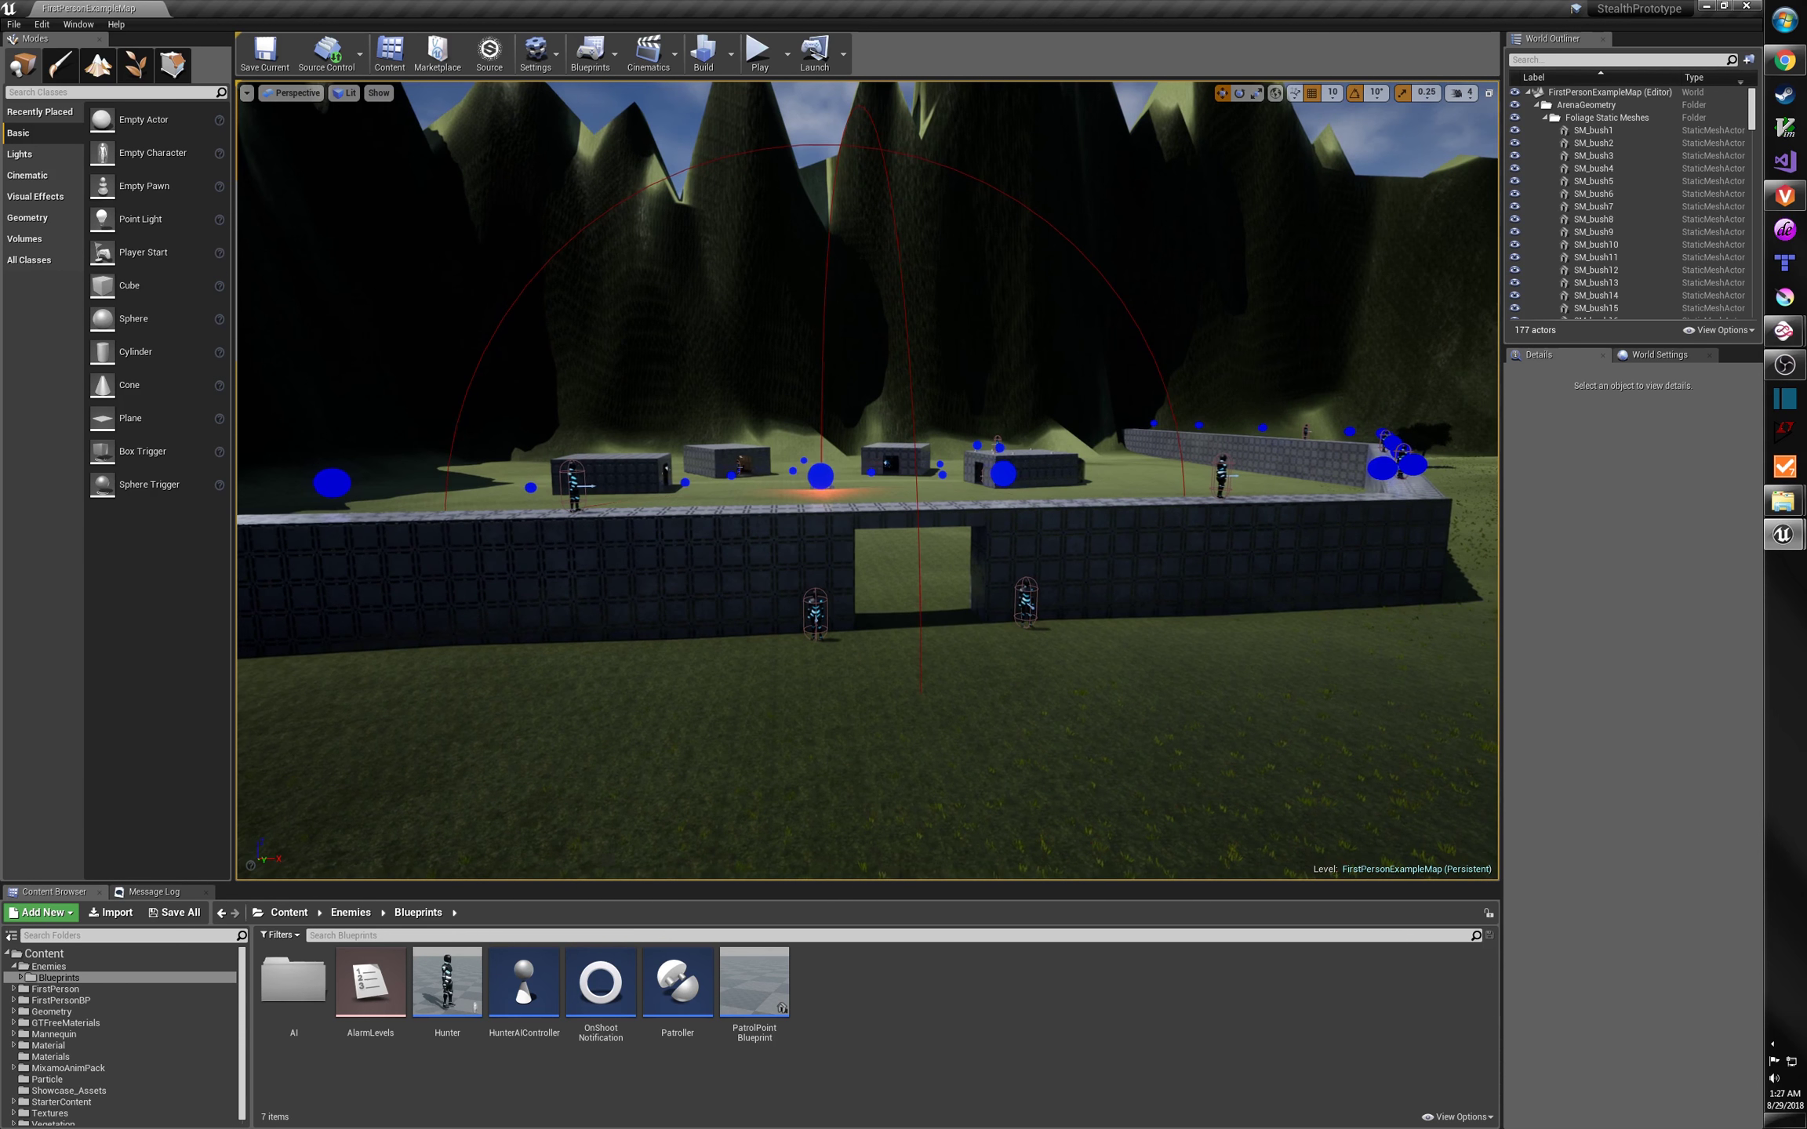
Open the Hunter blueprint, look over its event graph, and view the character model with its capsule in the blueprint's viewport.
double_click(458, 986)
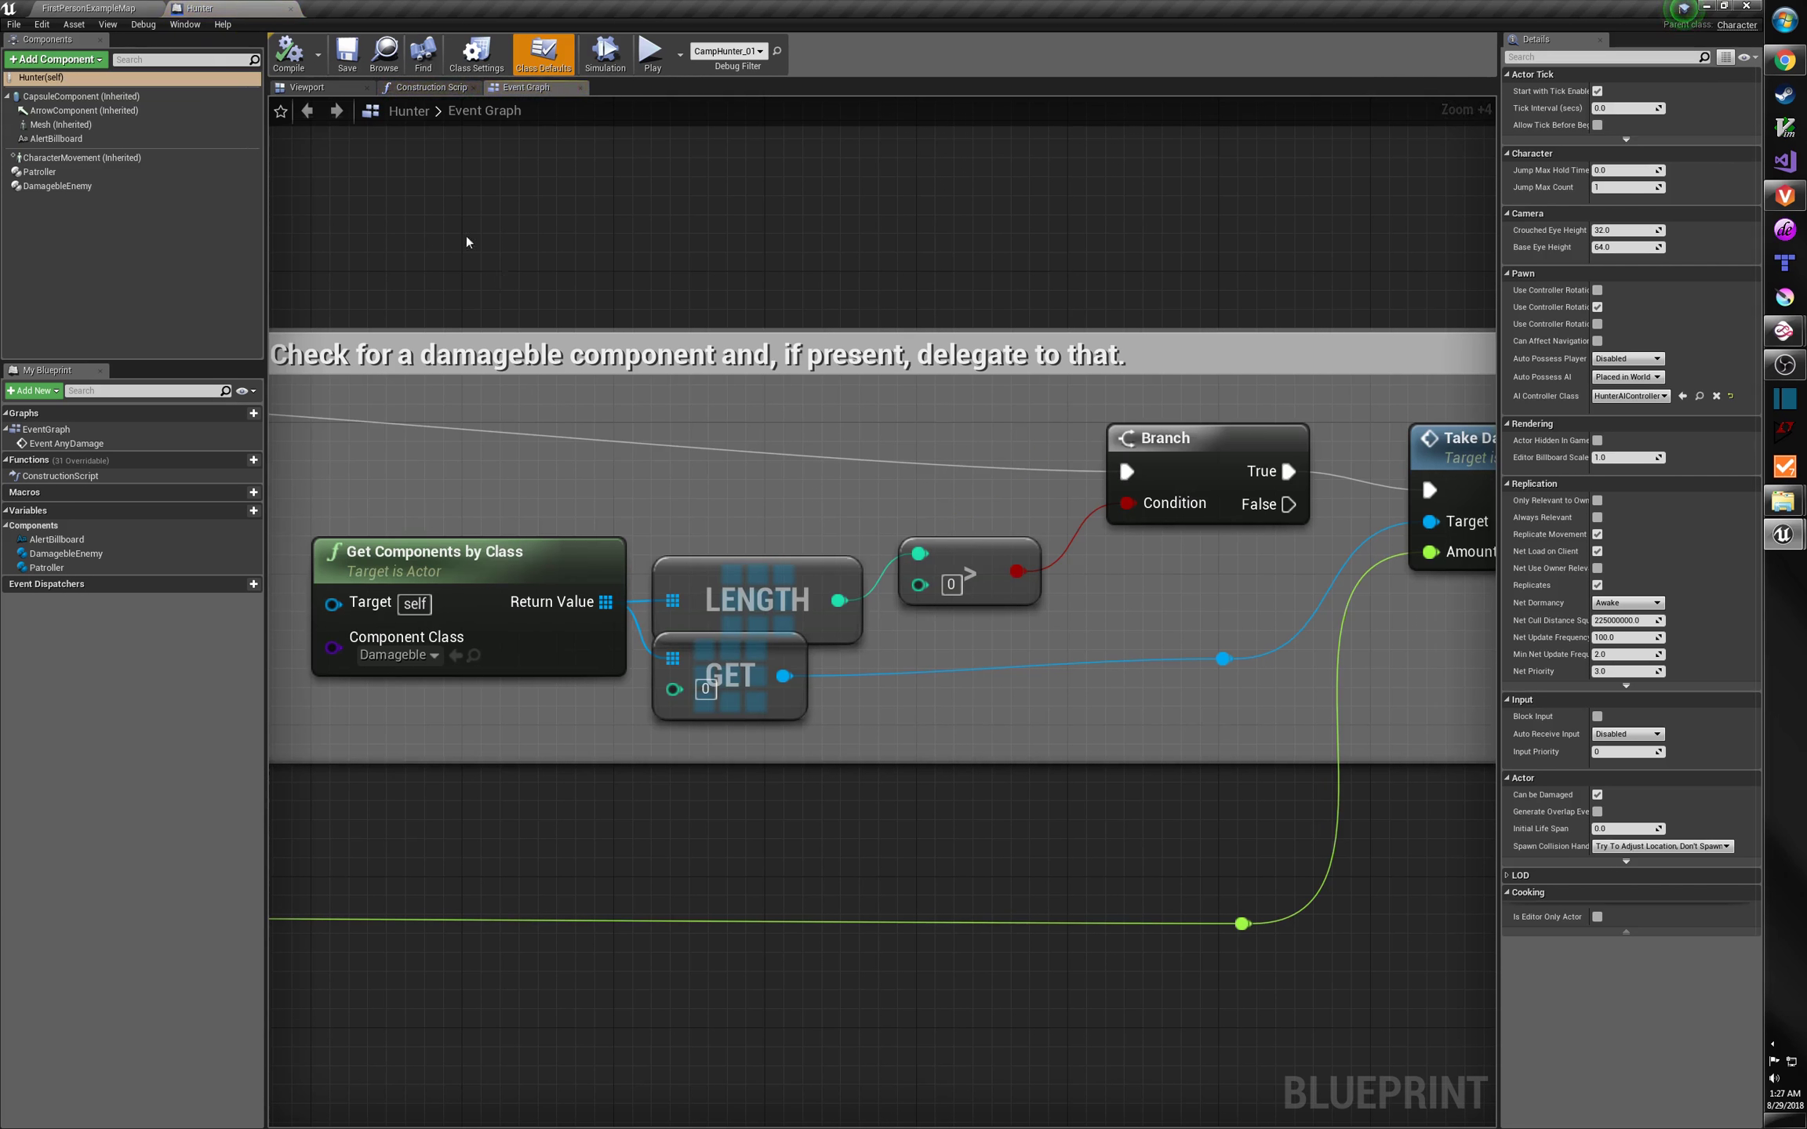
scroll(466, 242, "down", 6)
right_click_drag(480, 717, 1205, 827)
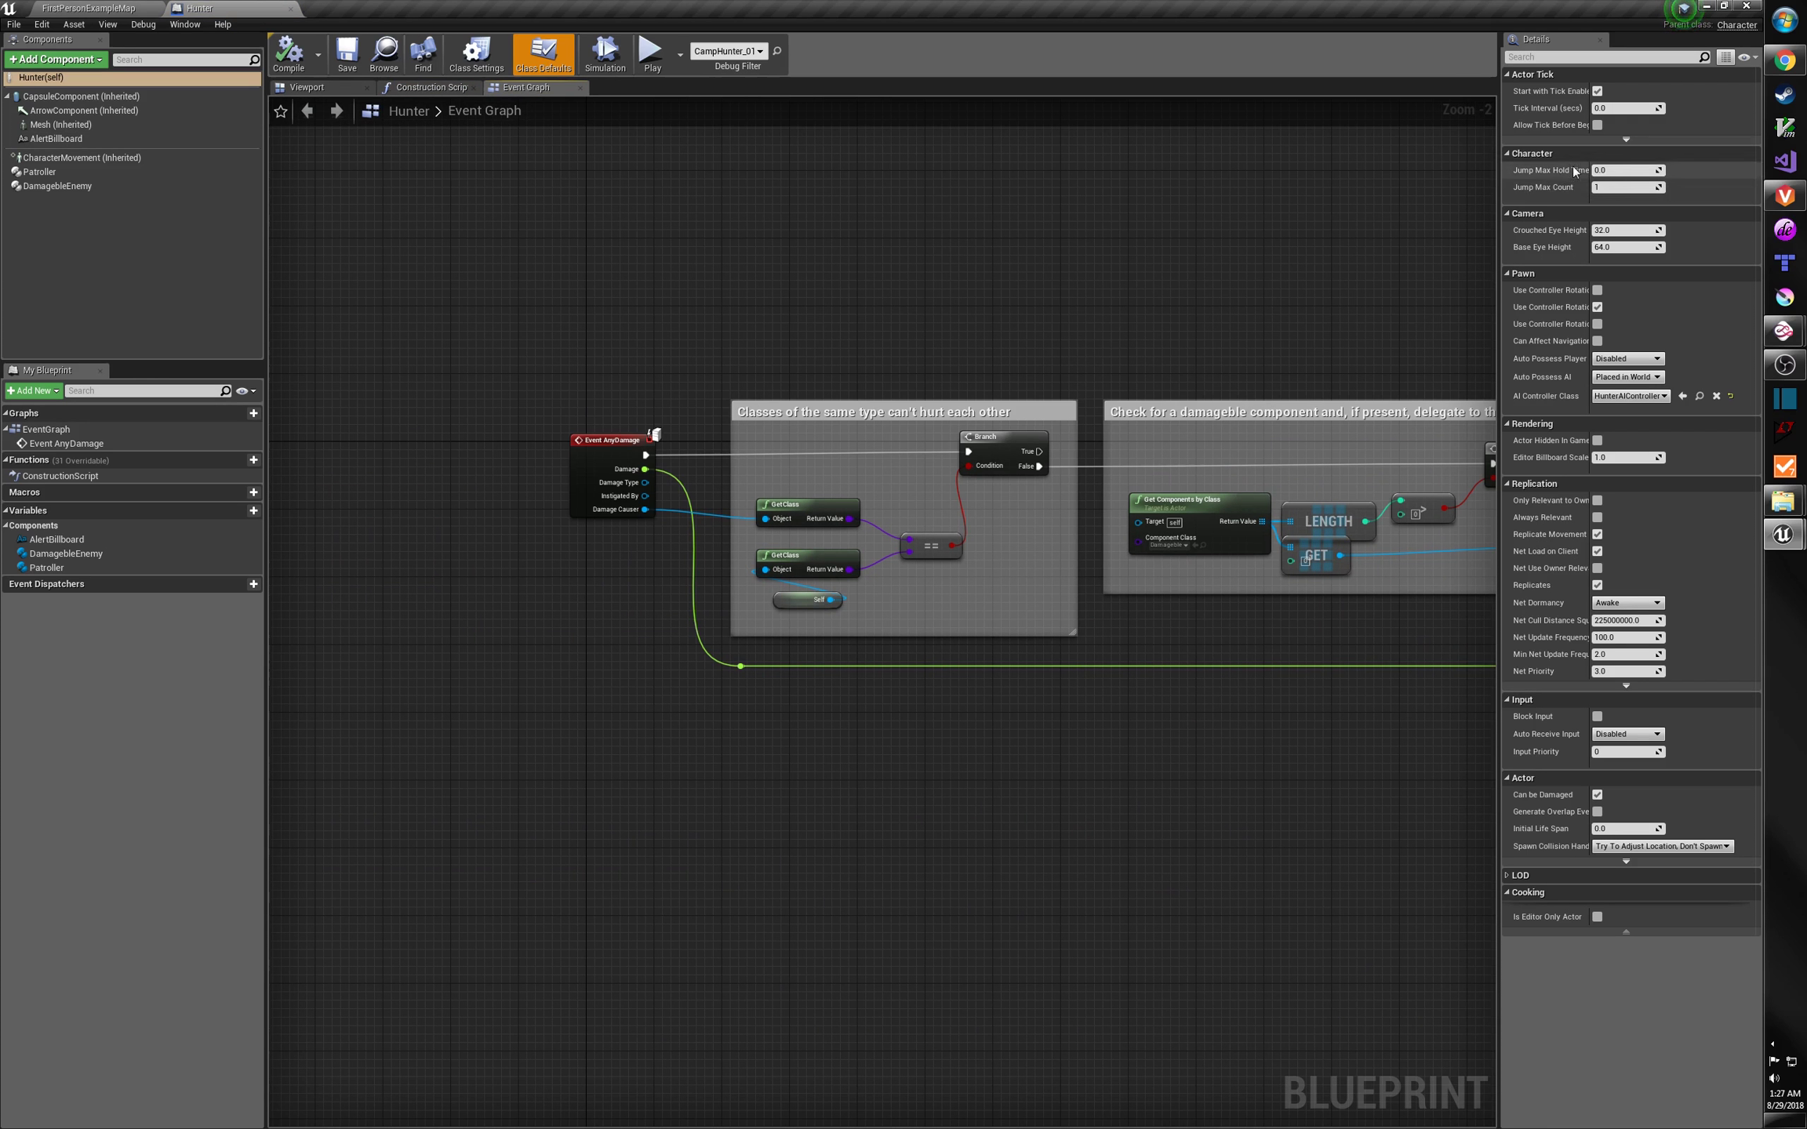
left_click(135, 77)
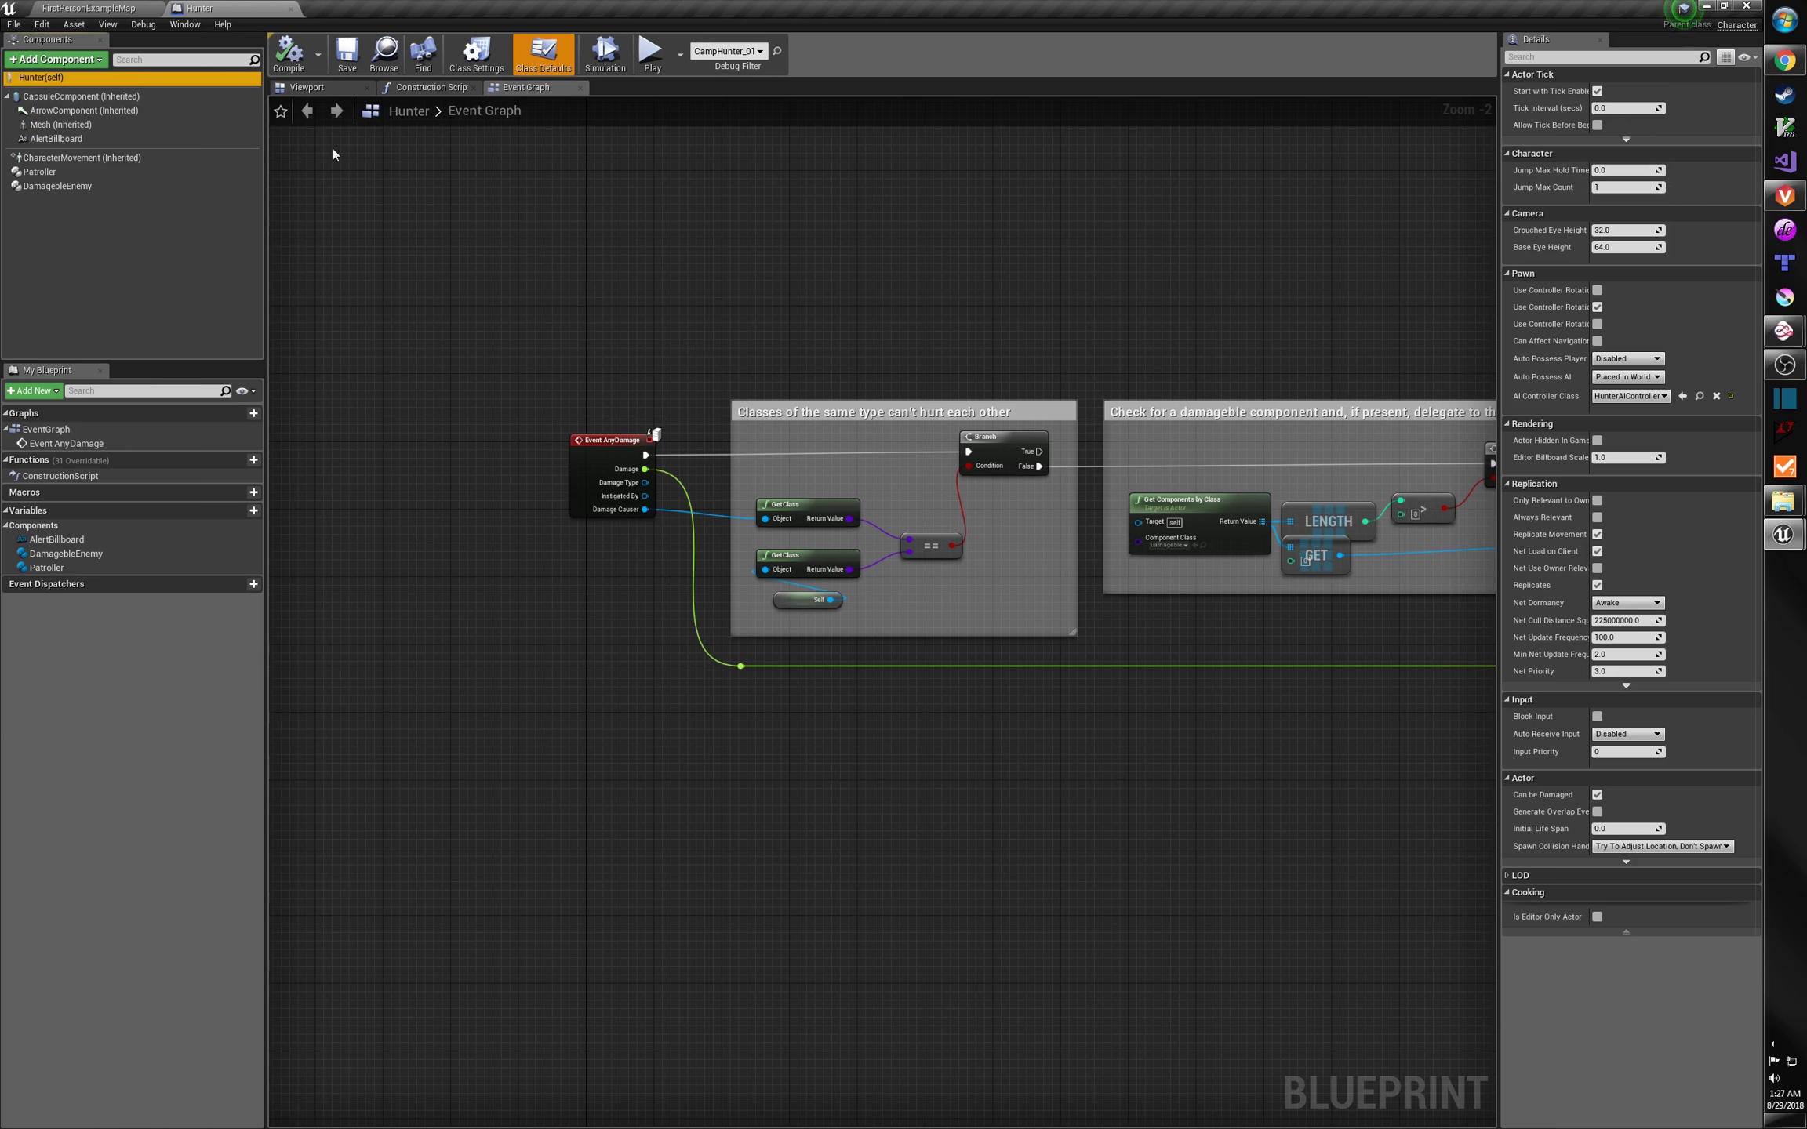
left_click(321, 88)
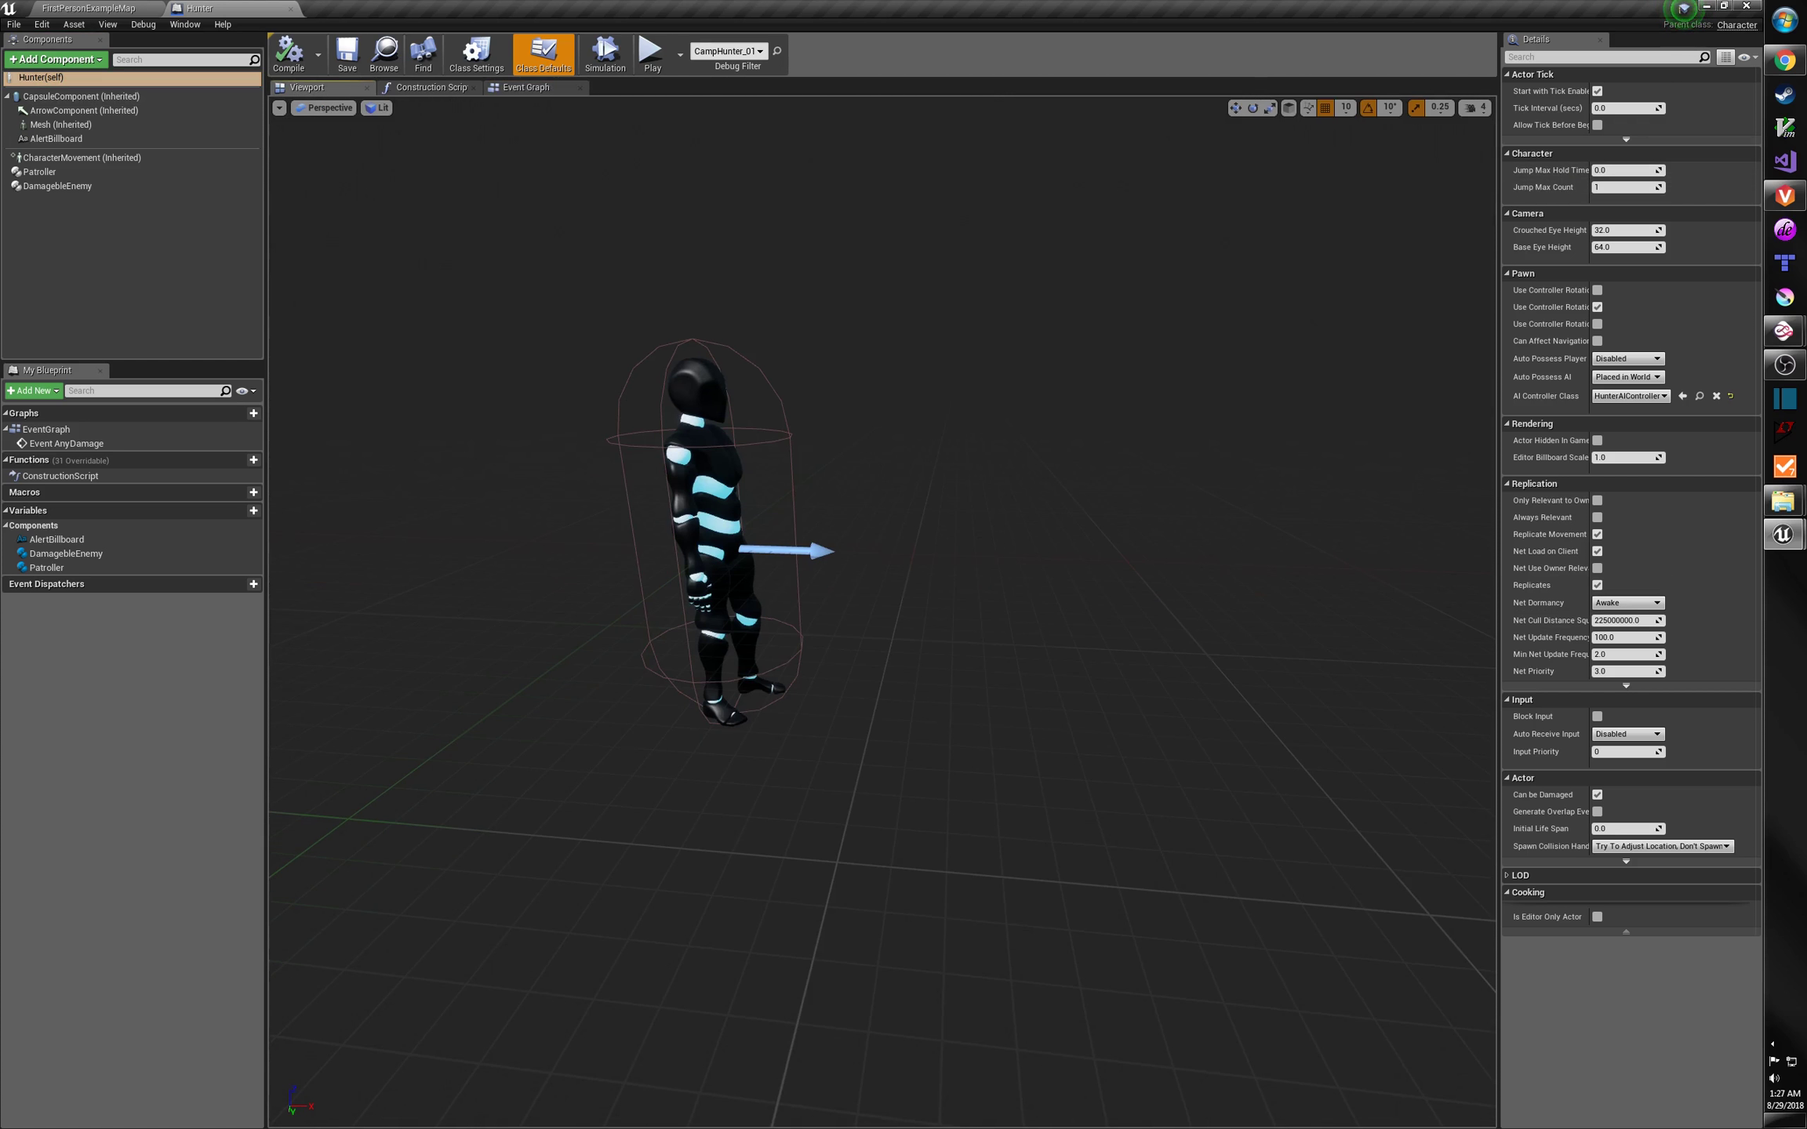
key("w")
mouse_move(882, 612)
right_mouse_down()
mouse_move(972, 690)
mouse_move(823, 564)
mouse_move(949, 690)
mouse_move(855, 628)
right_mouse_up()
key("s")
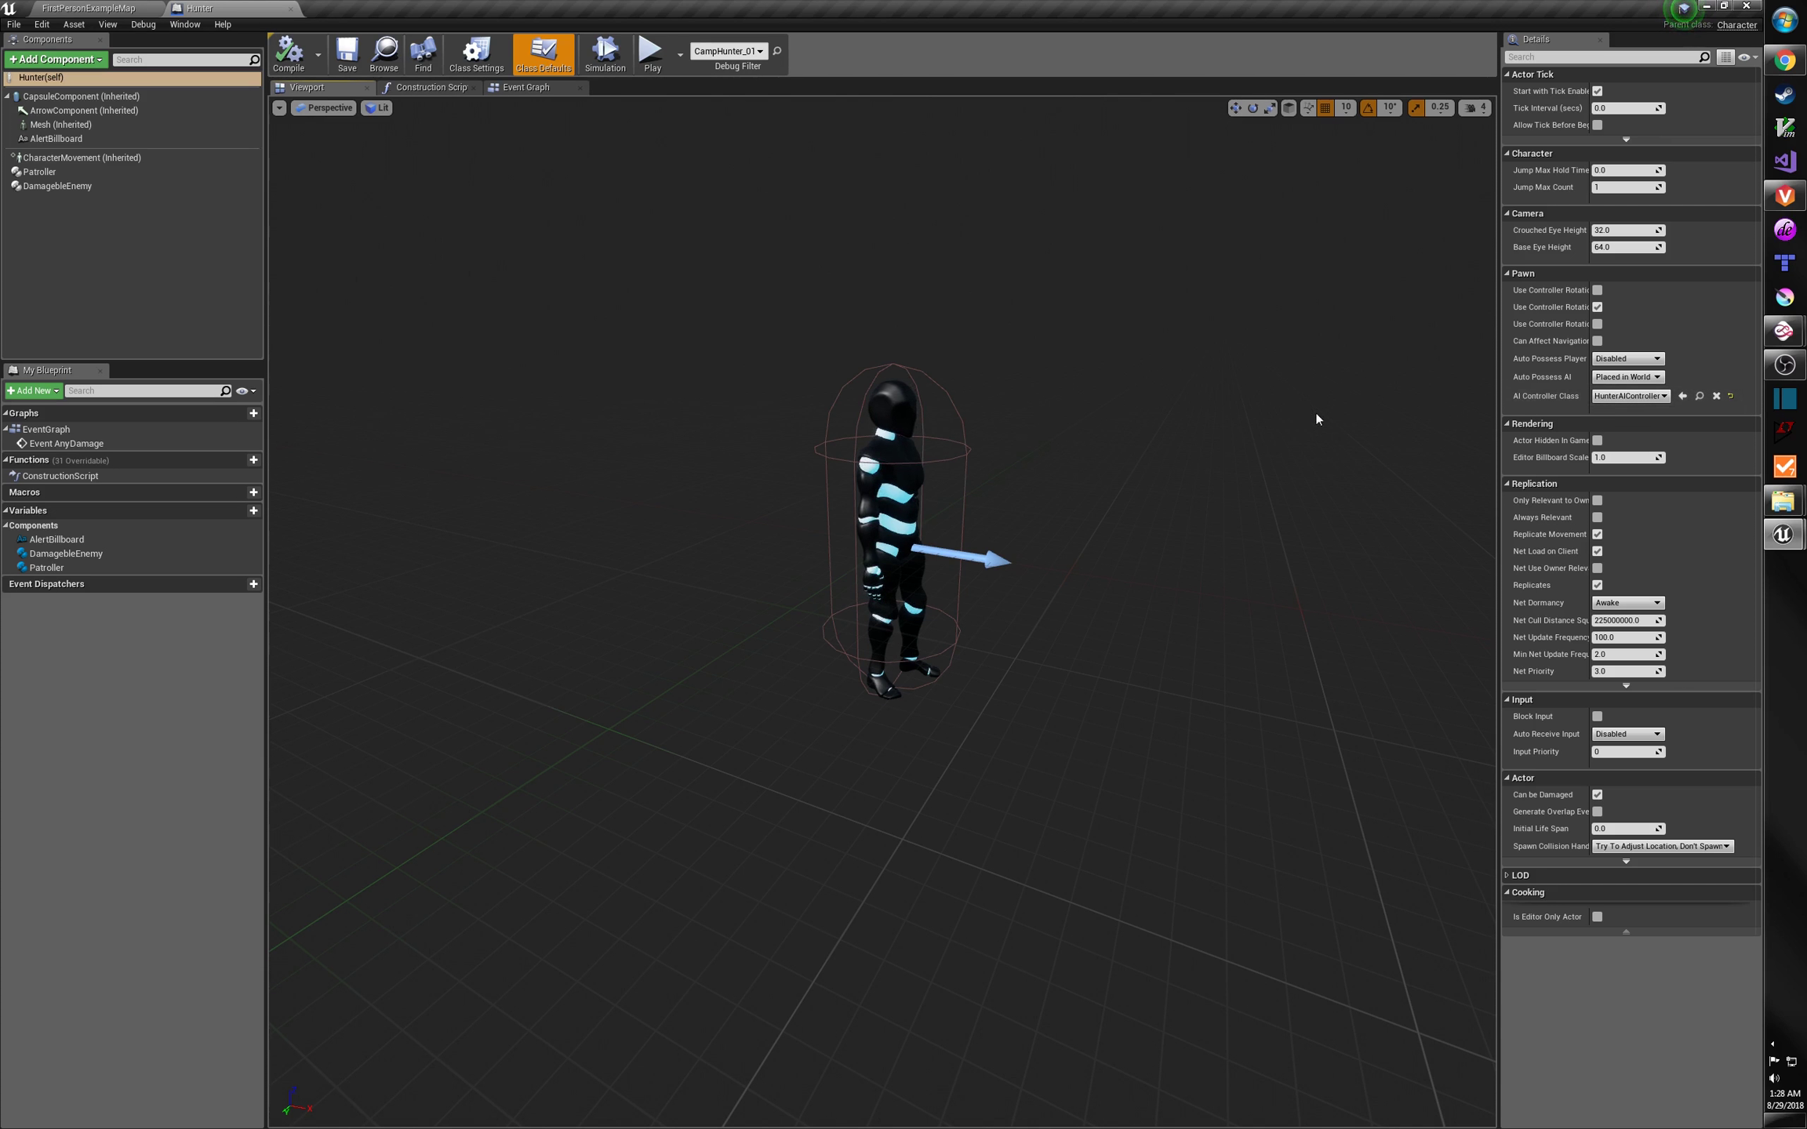
Magnify the screen to examine the Hunter's Pawn settings, especially the AI Controller Class, and restore normal magnification.
key("super+plus")
key("super+plus")
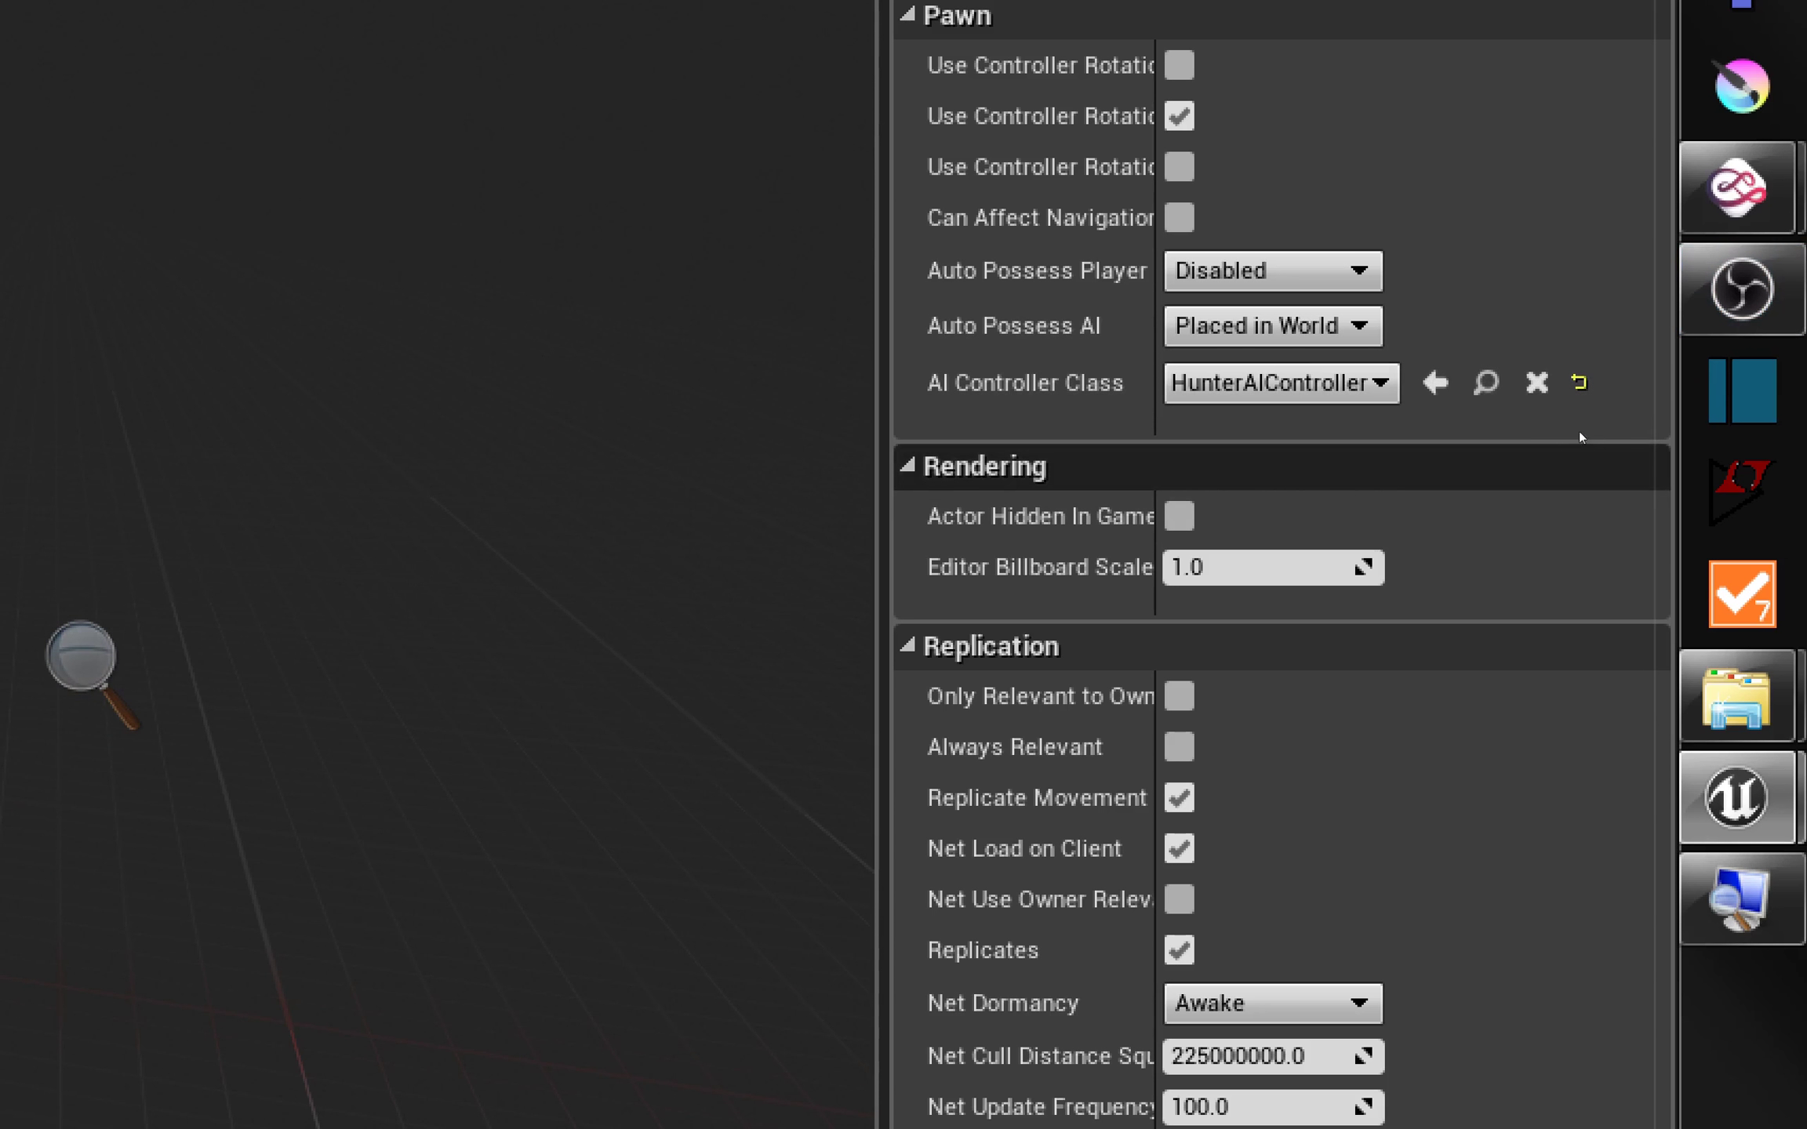
left_click(1230, 484)
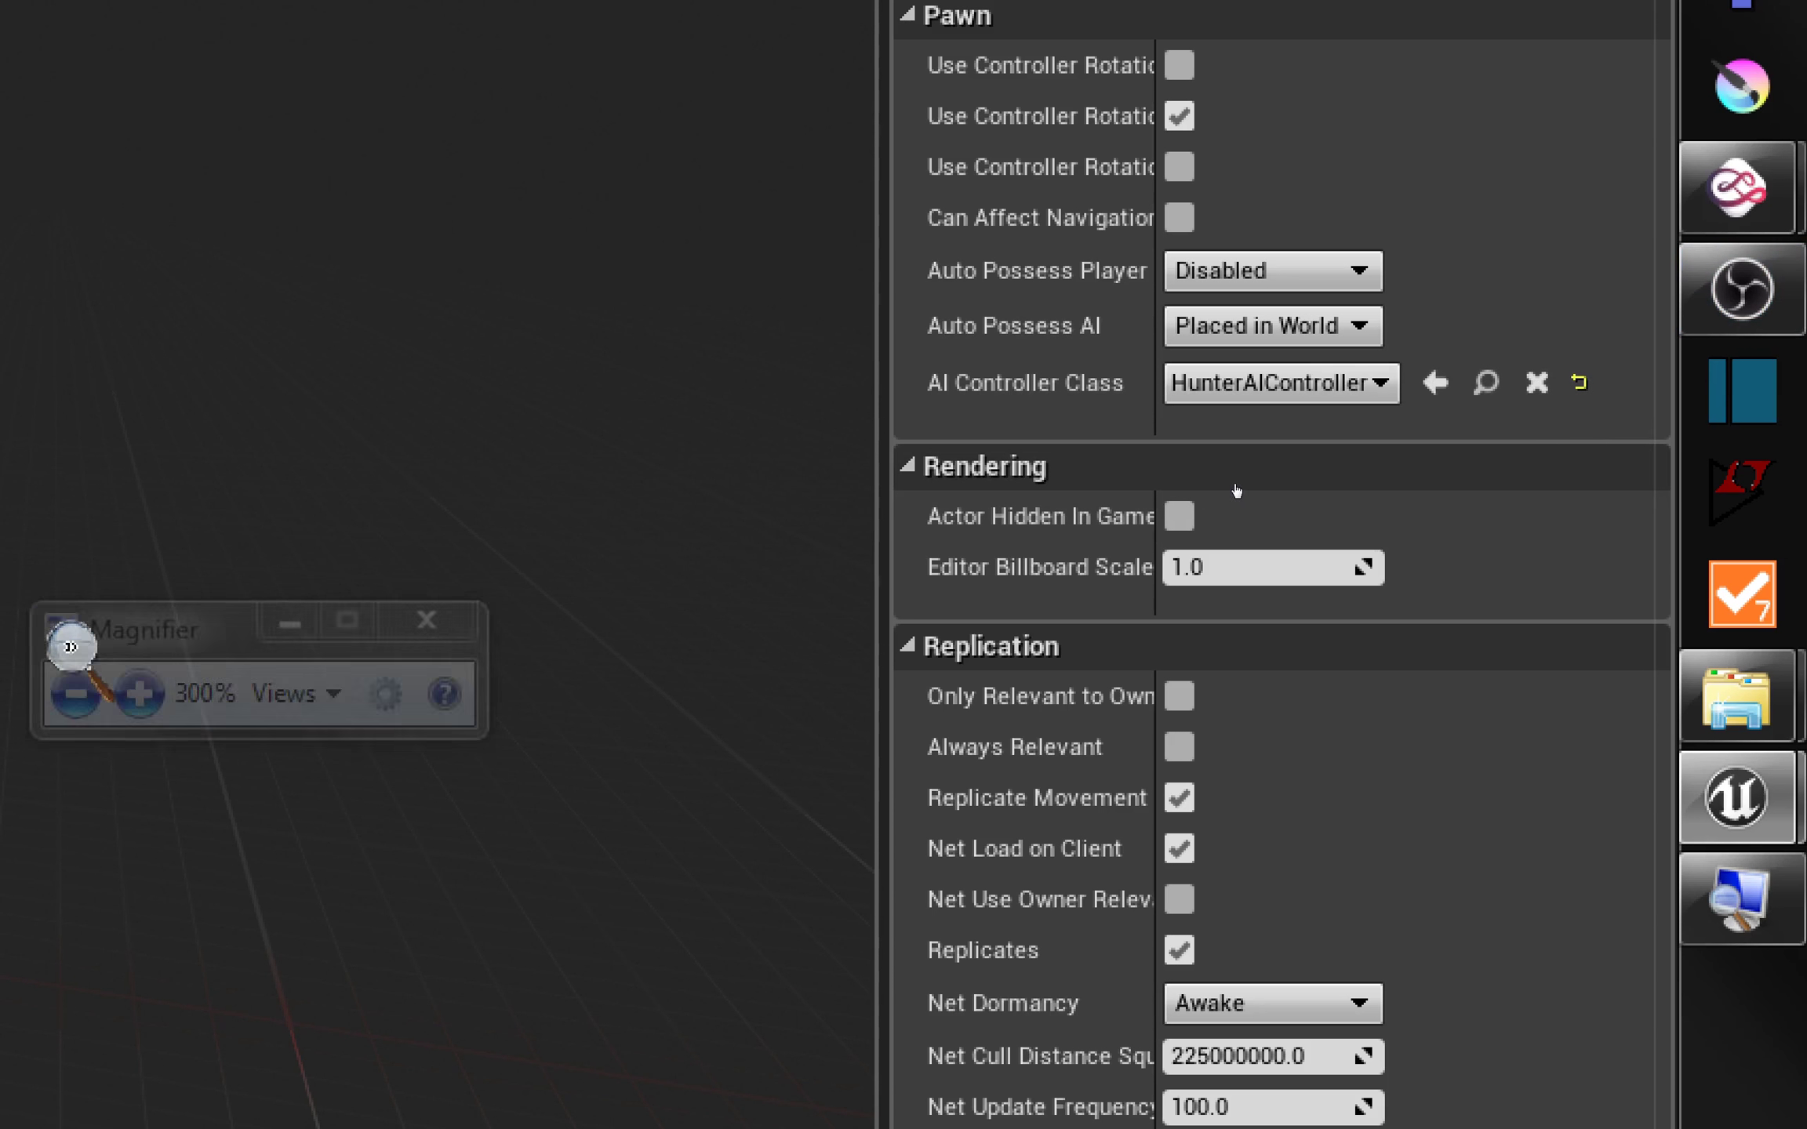
left_click(1345, 470)
key("super+Escape")
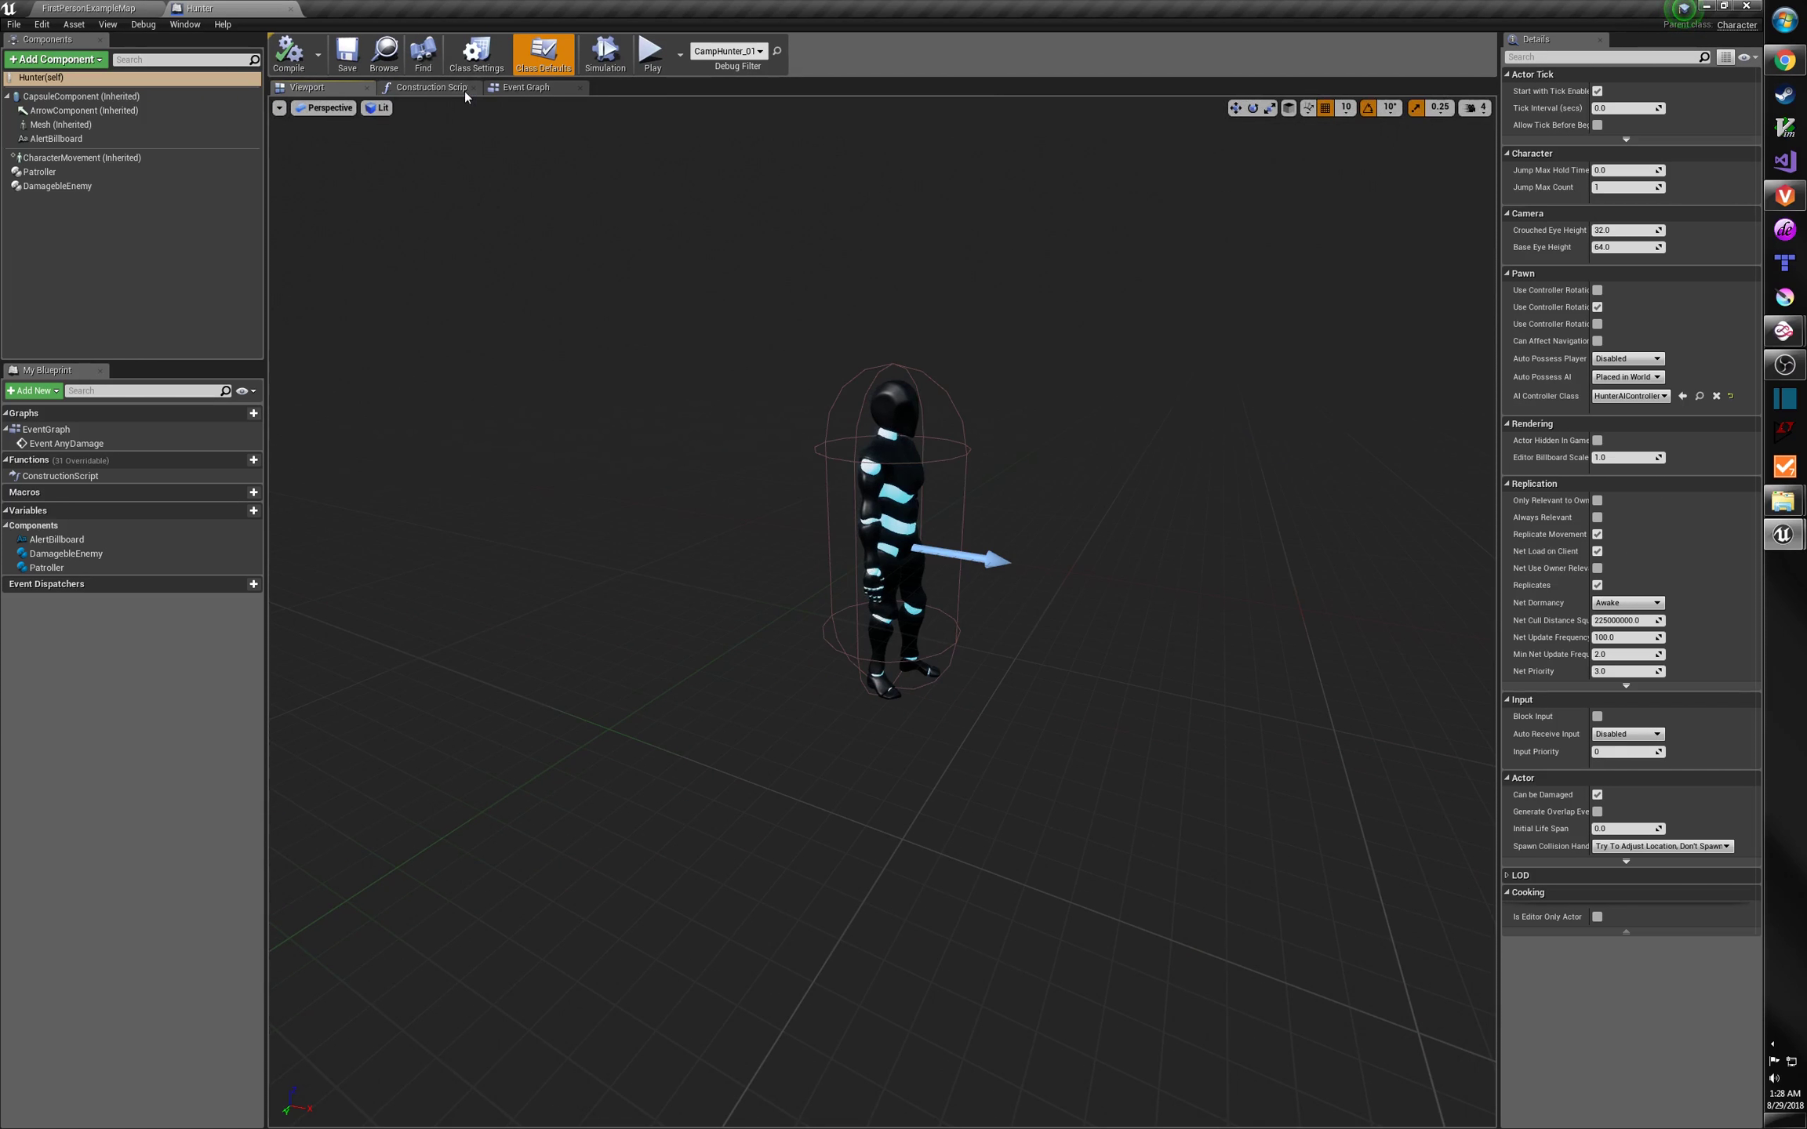
Examine the Event AnyDamage node in the event graph and the comment block that stops same-class actors hurting each other.
left_click(523, 88)
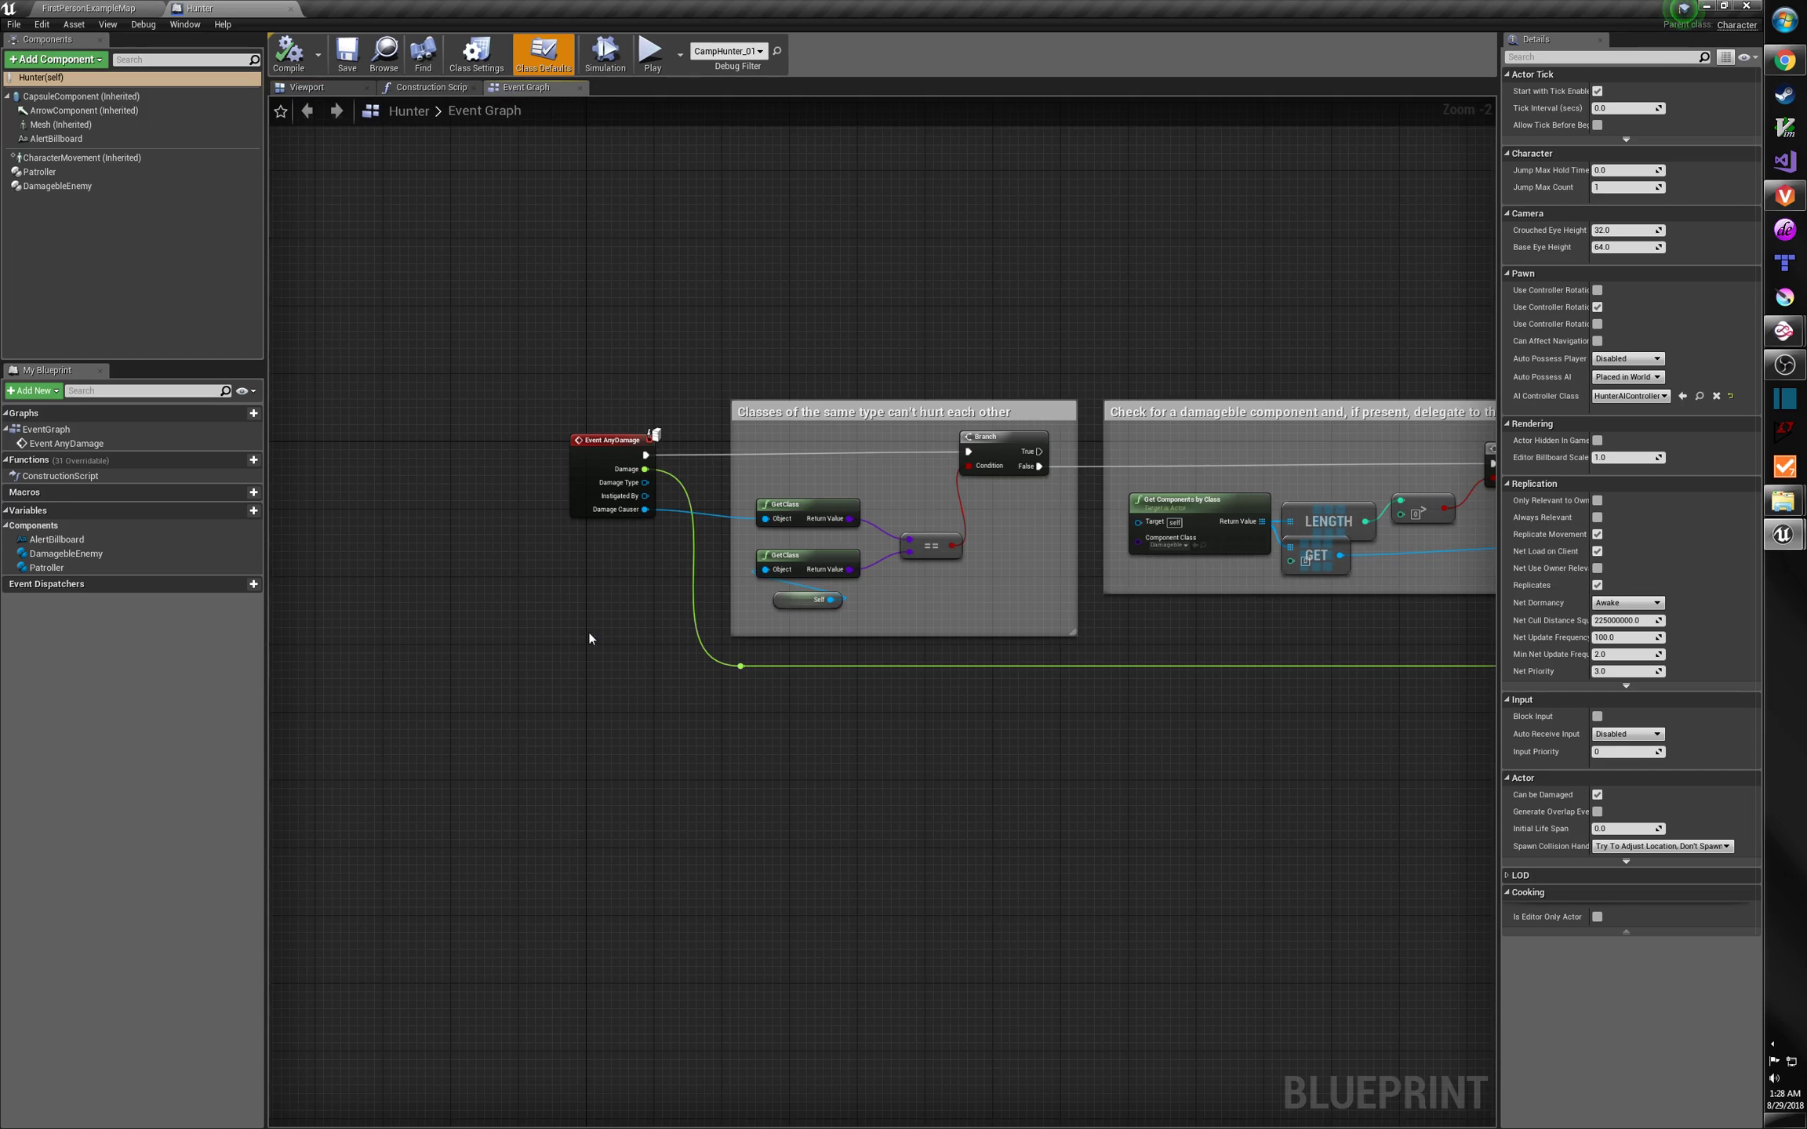
scroll(592, 640, "up", 7)
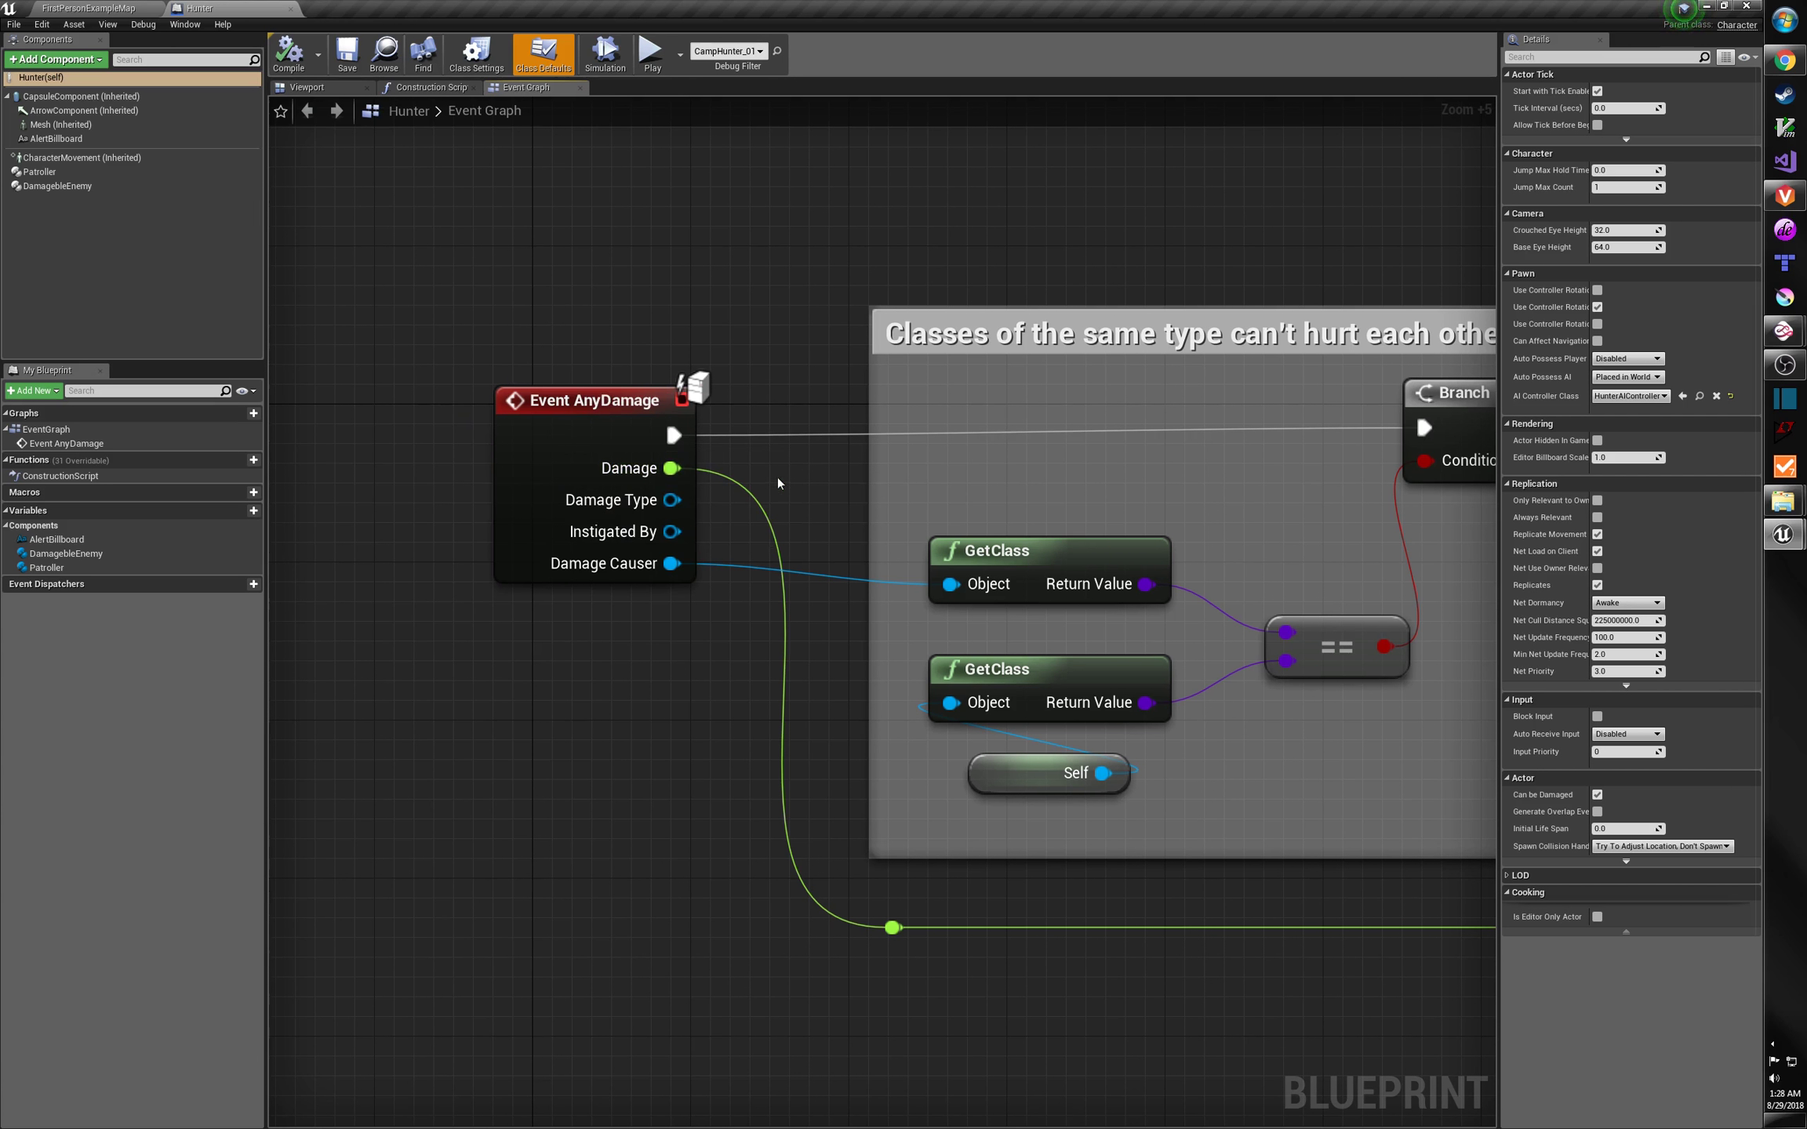
right_click_drag(774, 484, 638, 494)
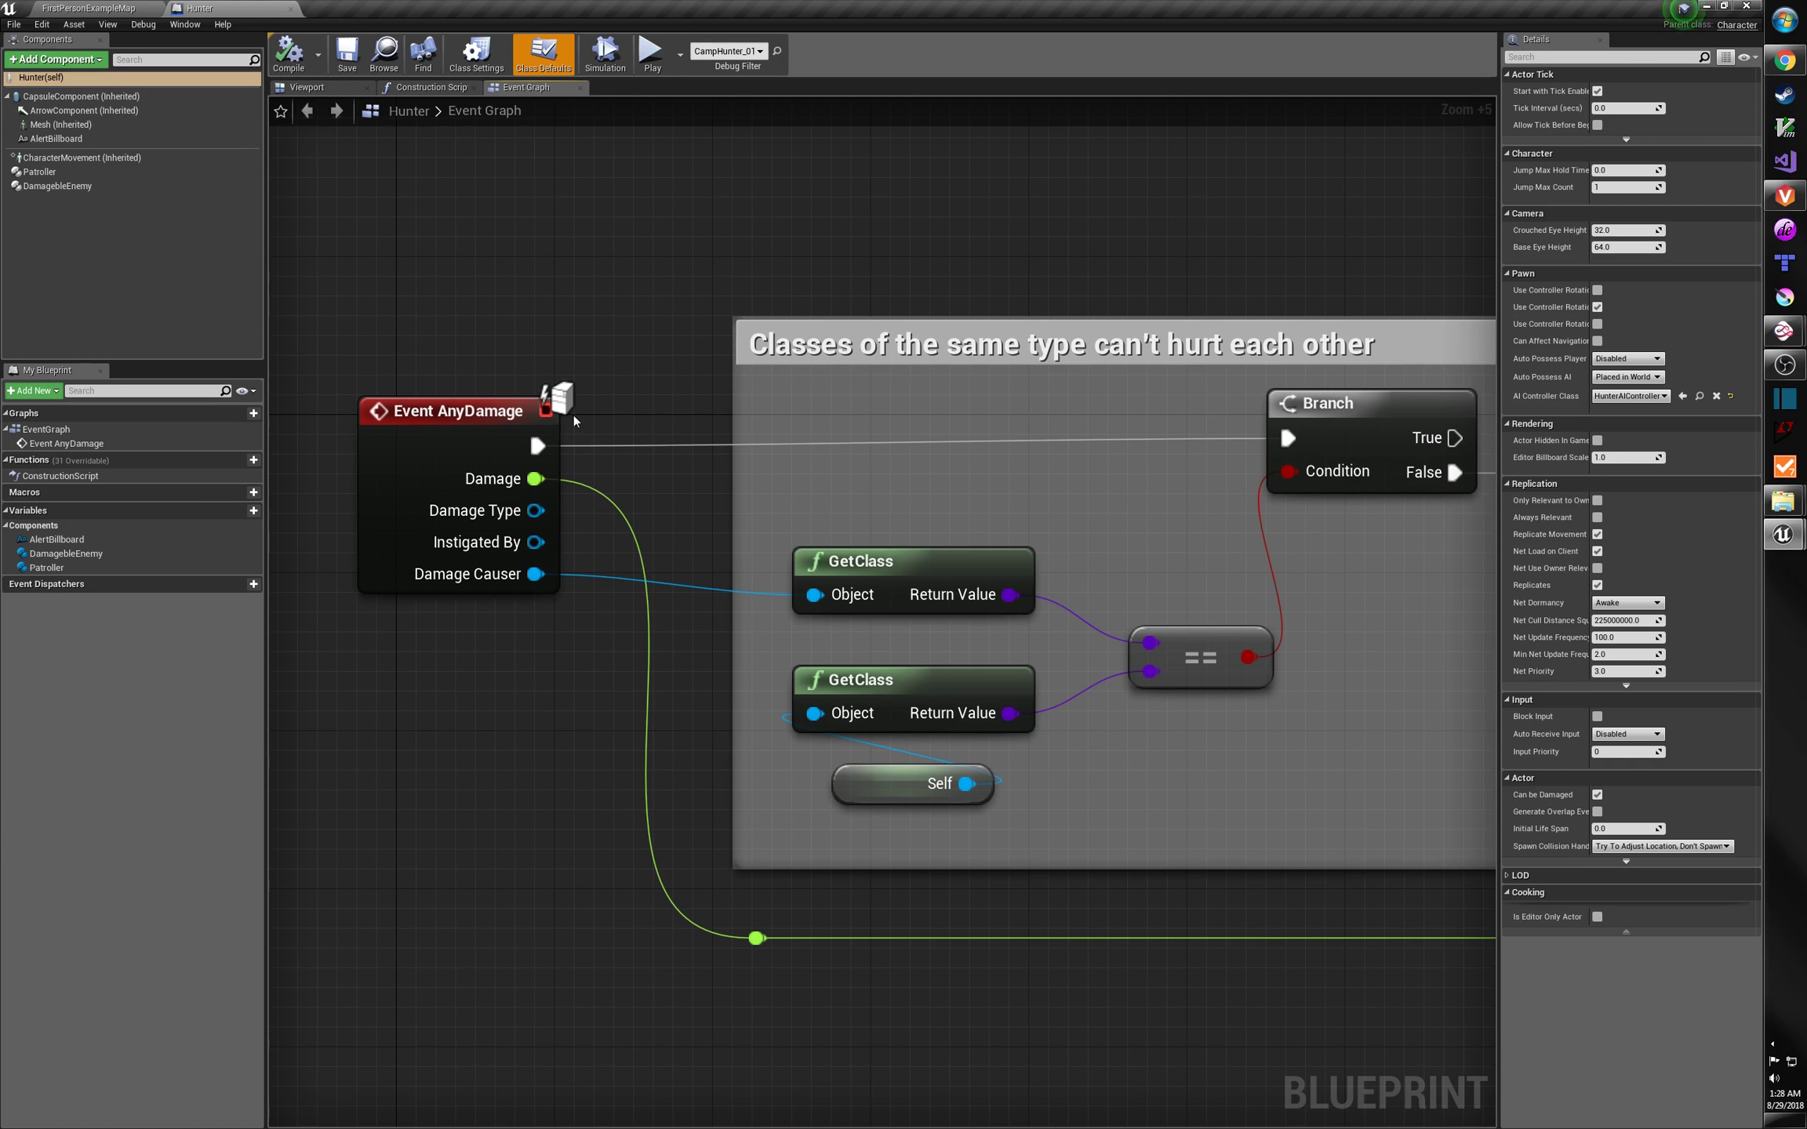
right_click_drag(1184, 788, 973, 862)
left_click(617, 452)
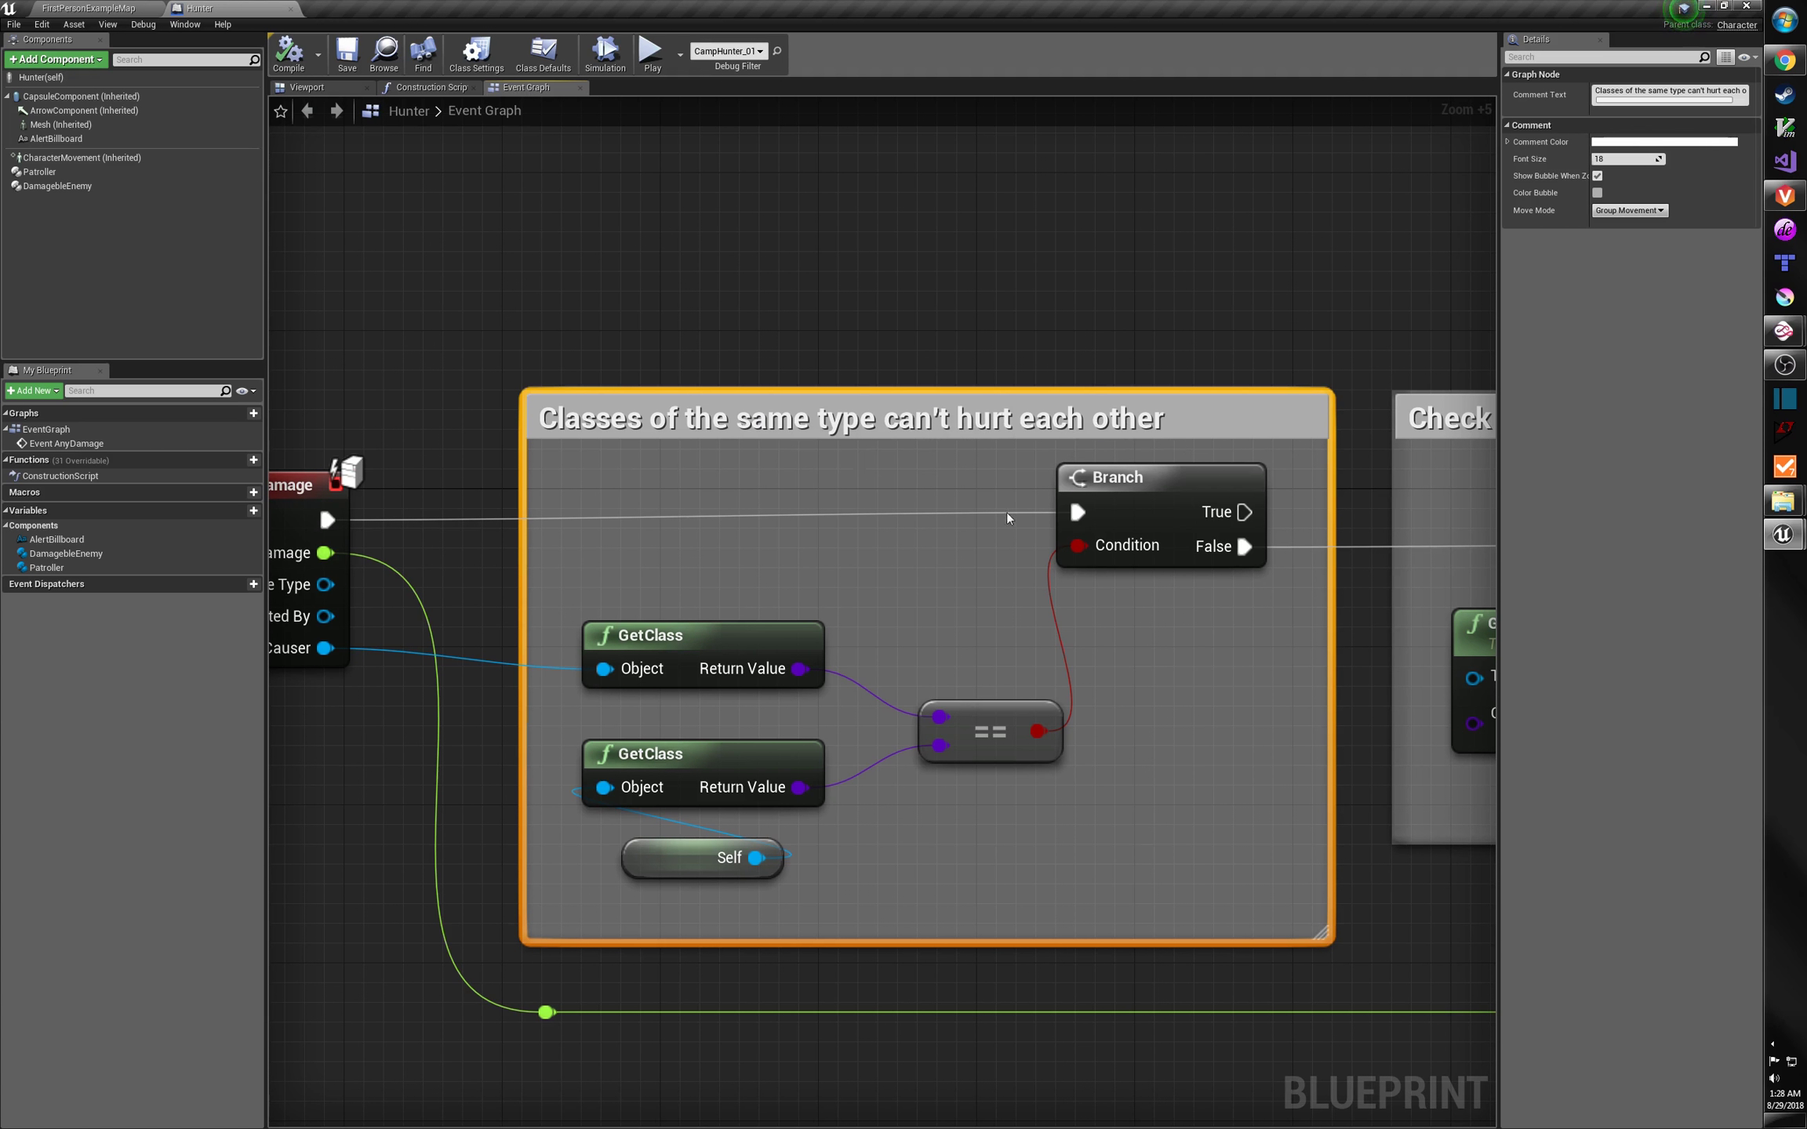
Examine the damageable component check through to Take Damage, and show the DamagebleEnemy component's settings.
right_click_drag(1210, 473, 794, 261)
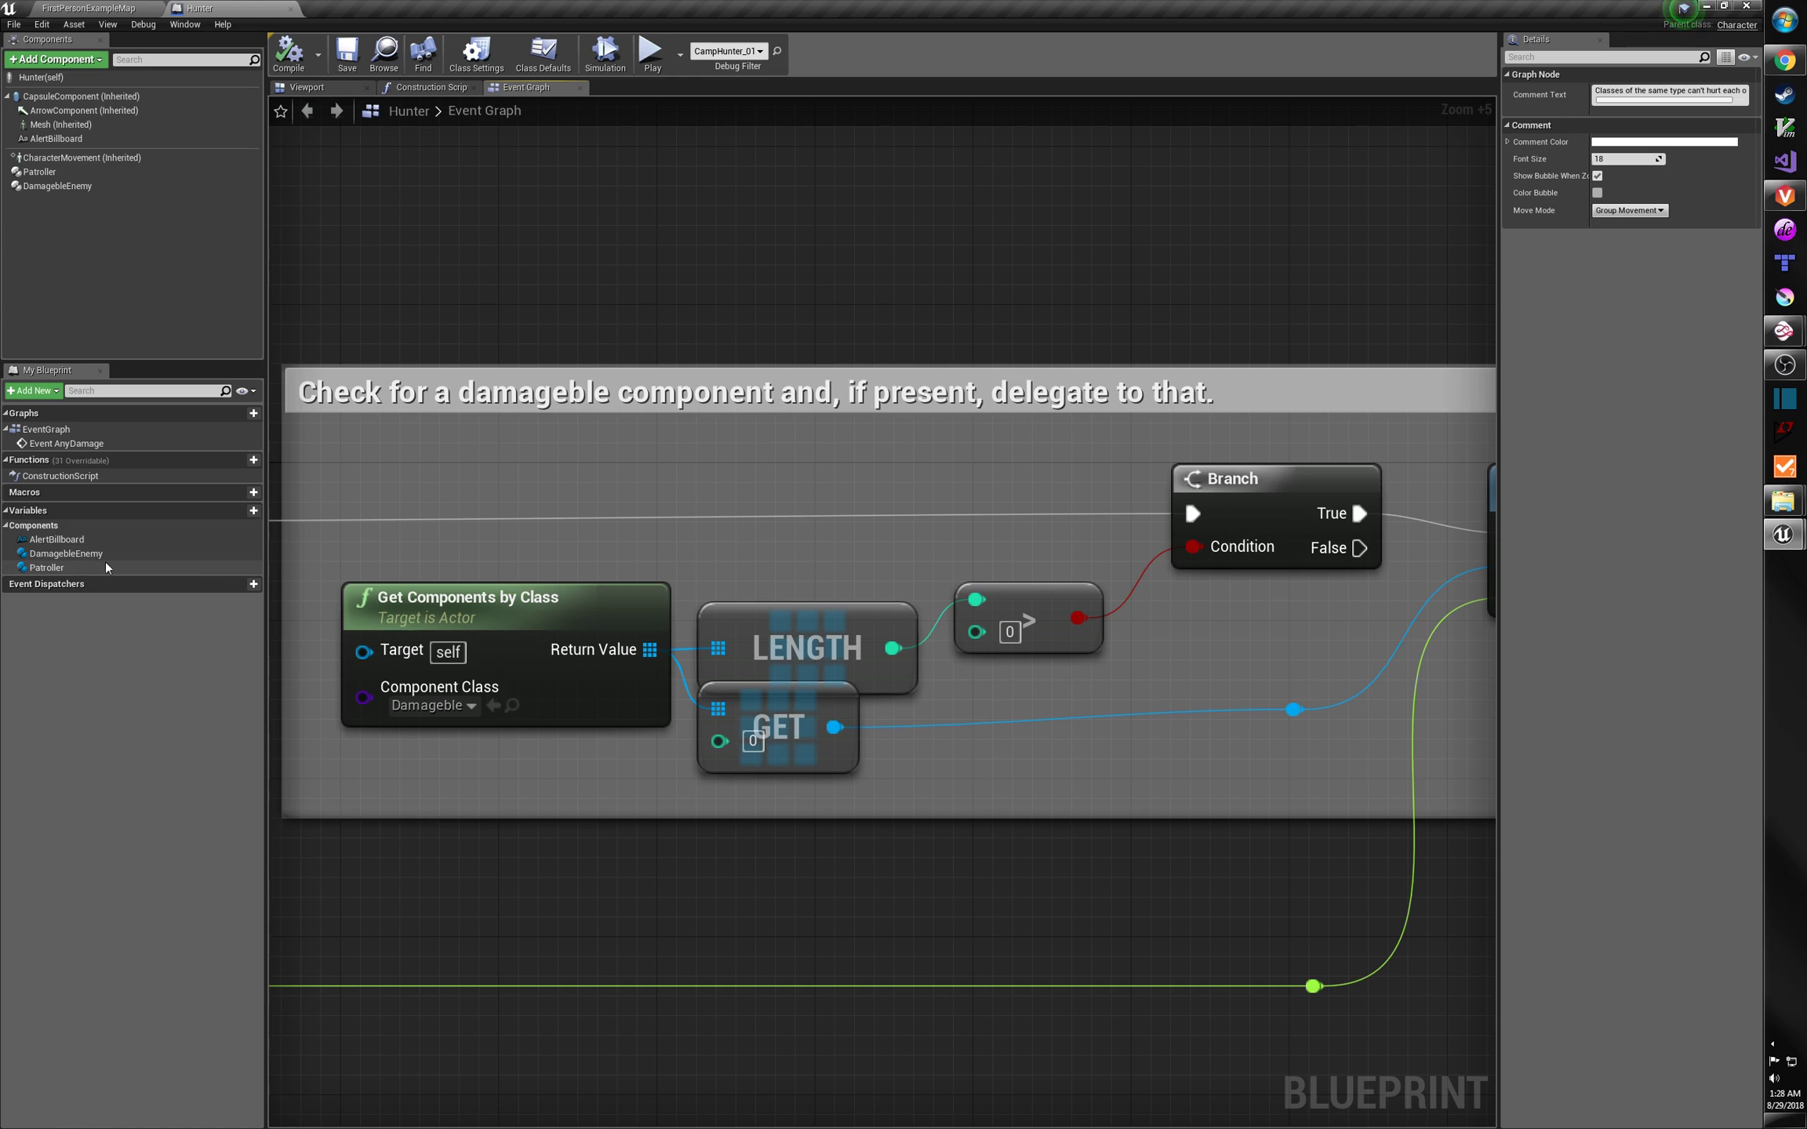
left_click(205, 175)
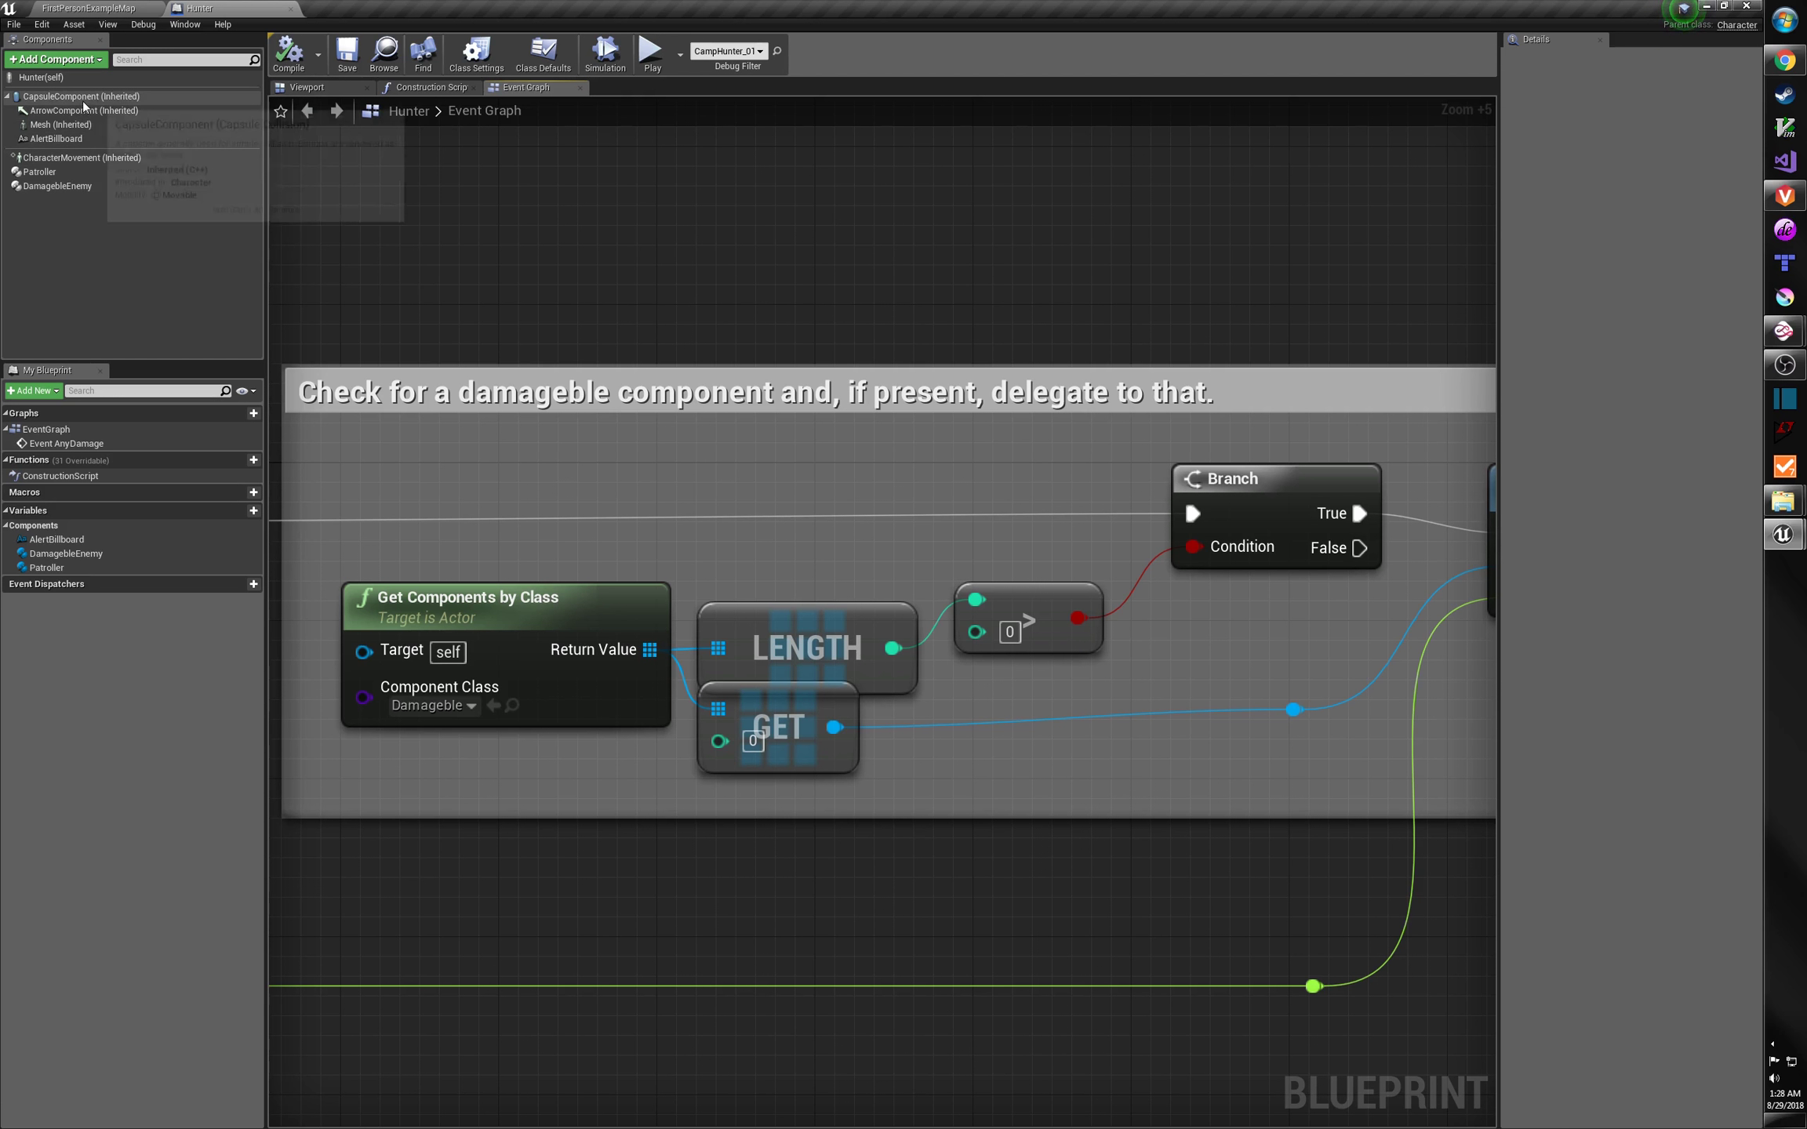
left_click(64, 188)
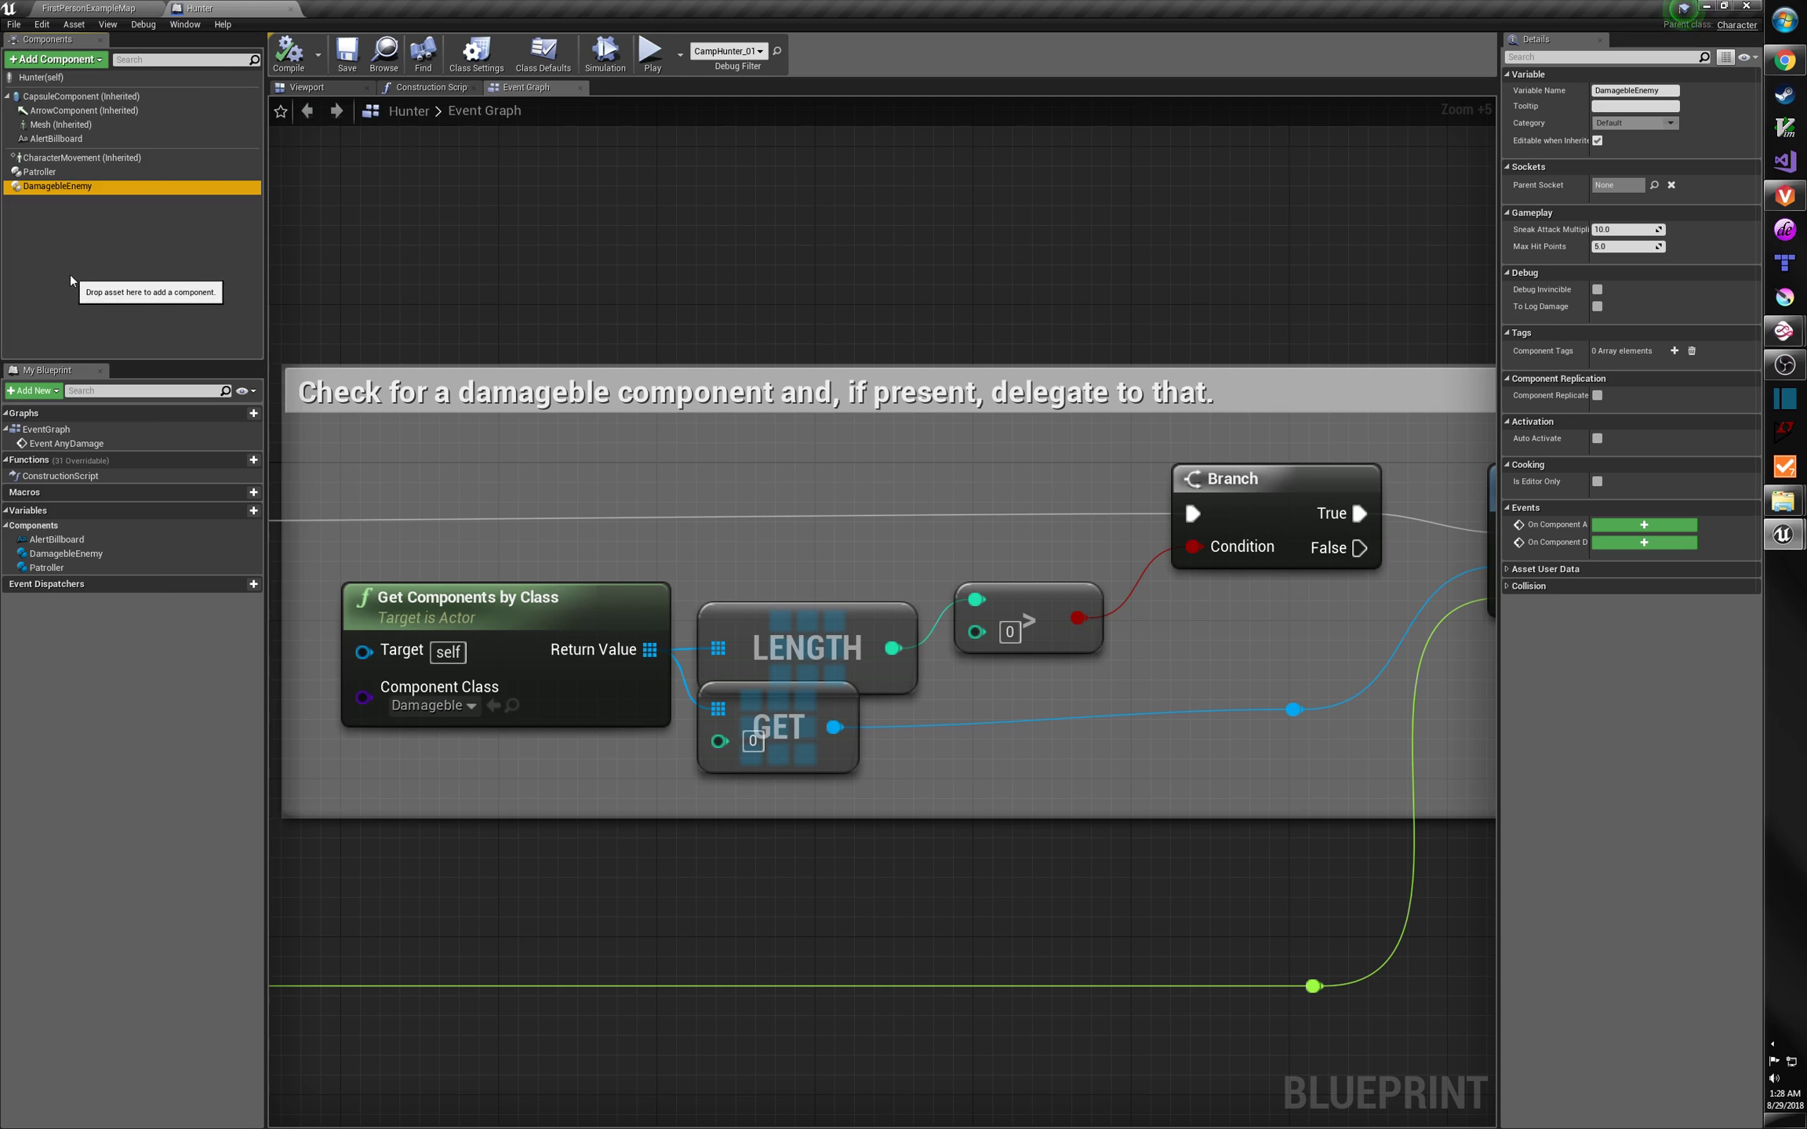
mouse_move(1154, 840)
right_mouse_down()
mouse_move(1226, 835)
mouse_move(1146, 847)
right_mouse_up()
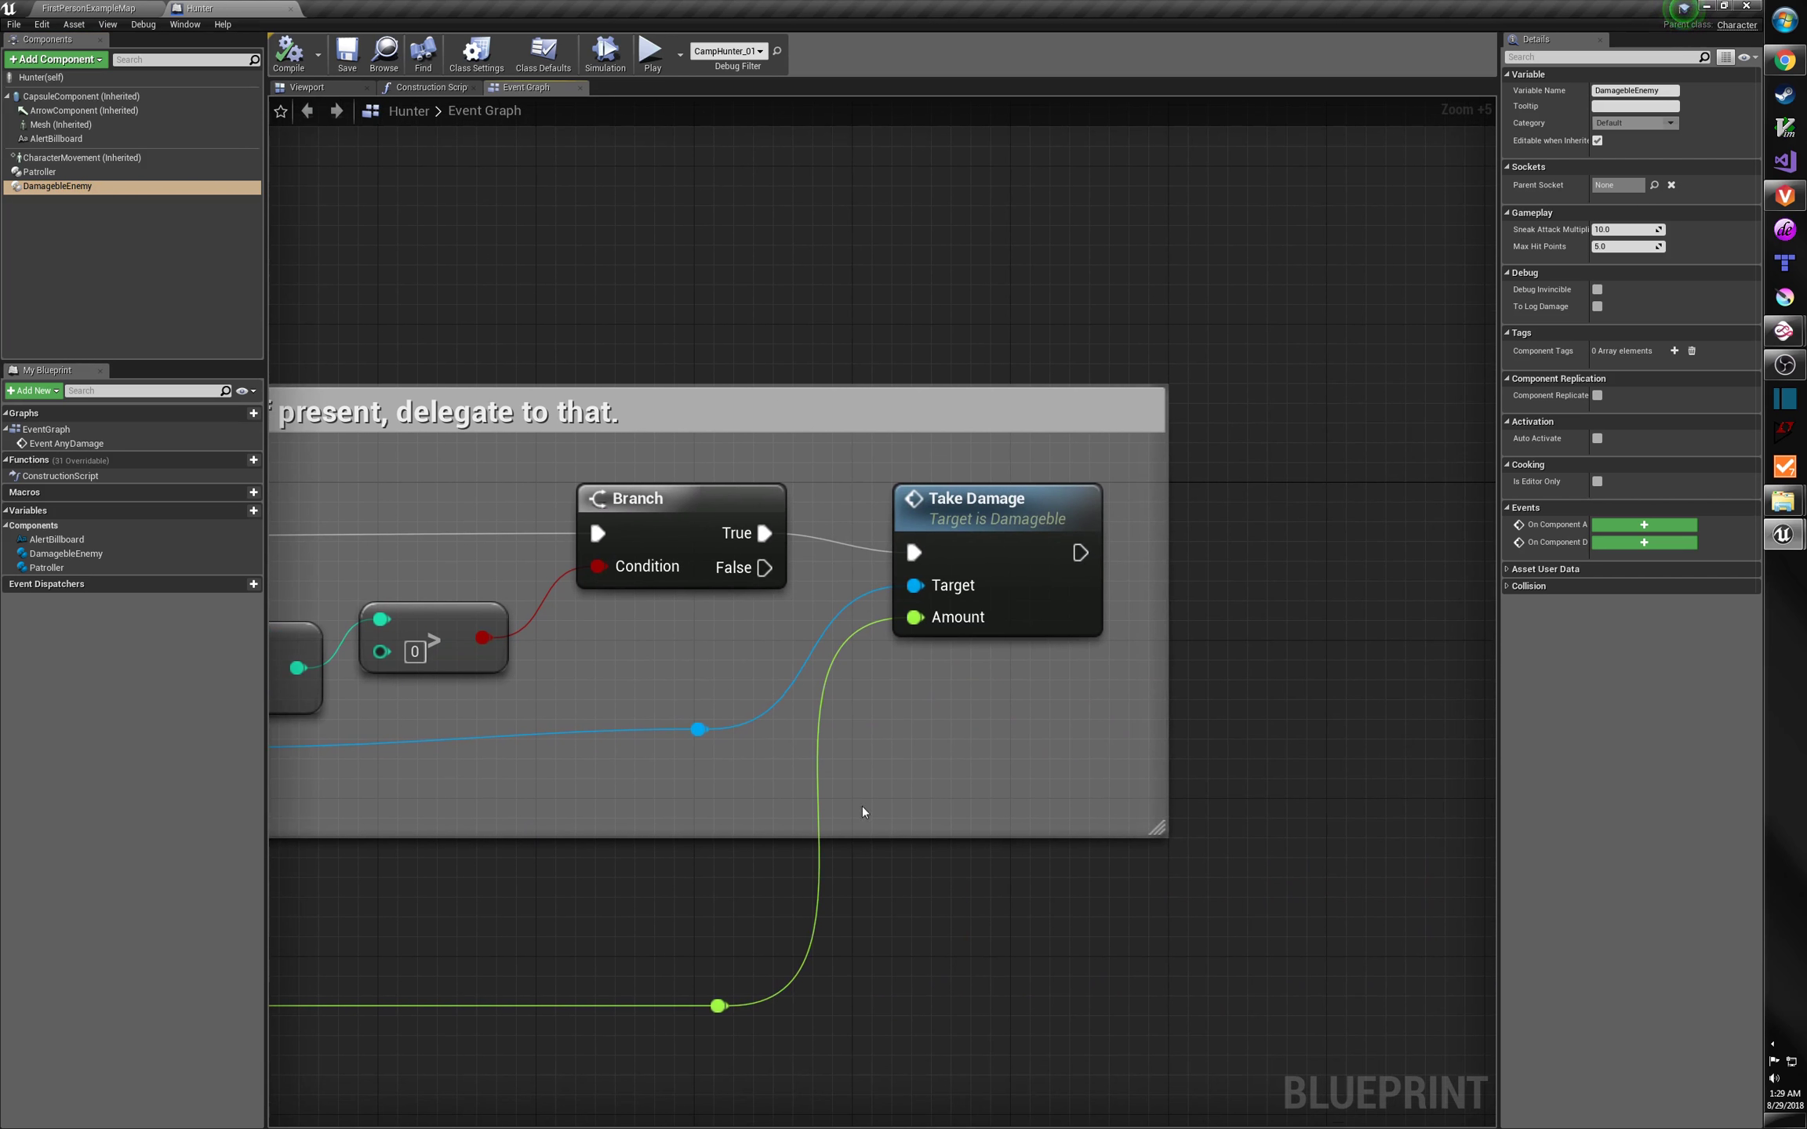